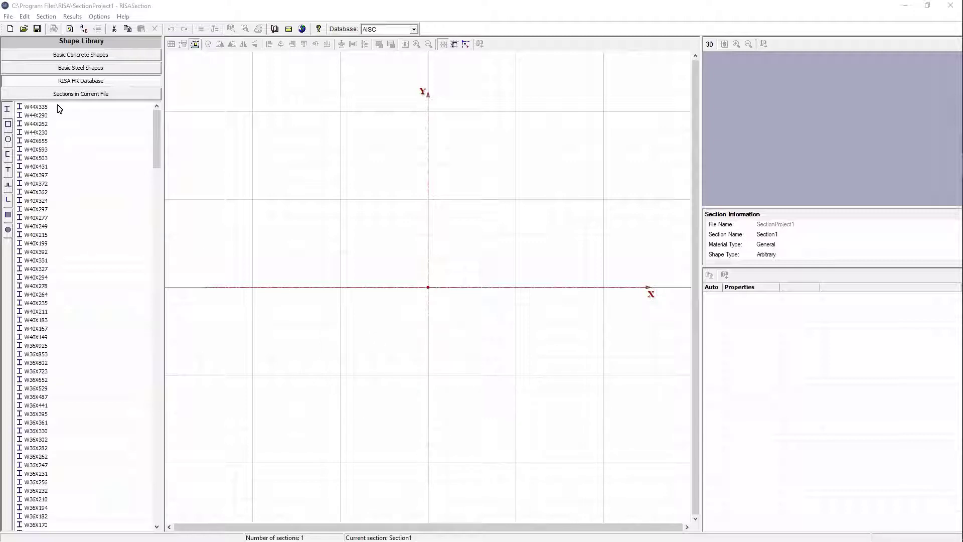
Step: Browse the RISA HR Database shapes, the basic steel and concrete shapes, and the sections in the current file
scroll(60, 308, "down", 11)
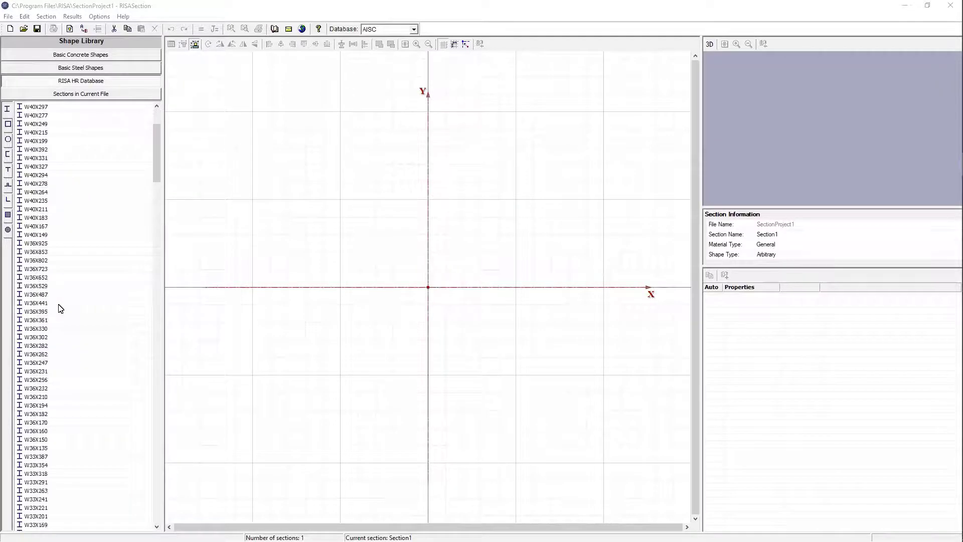
scroll(60, 308, "up", 11)
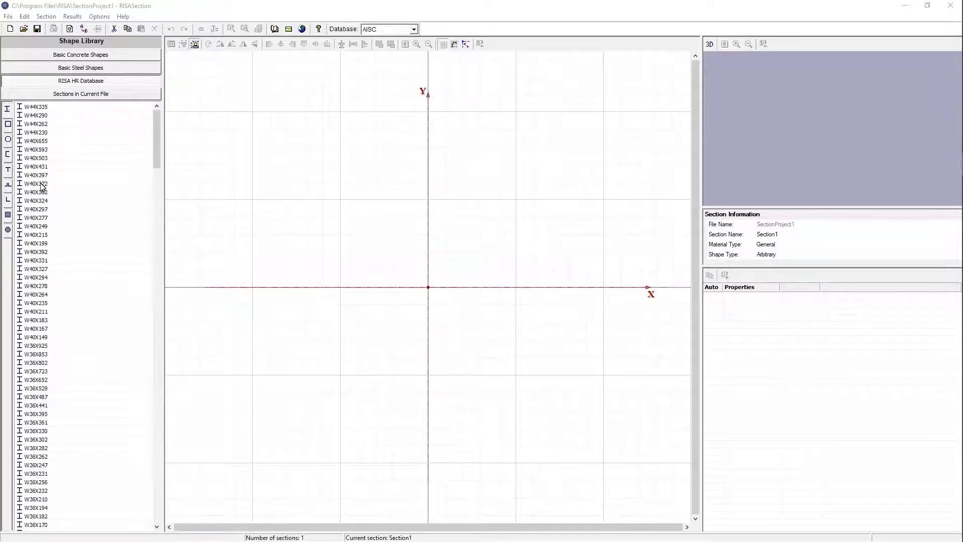
left_click(7, 154)
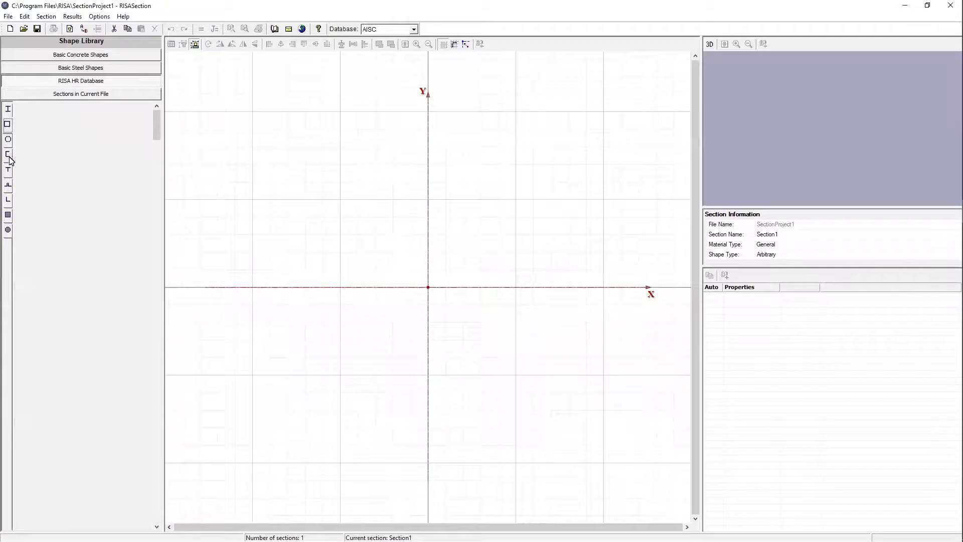
left_click(8, 110)
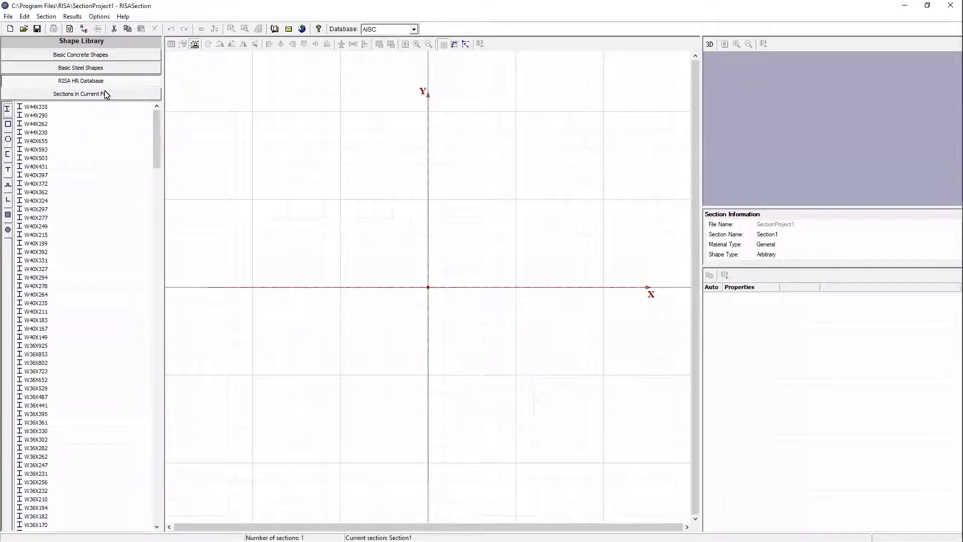
left_click(106, 71)
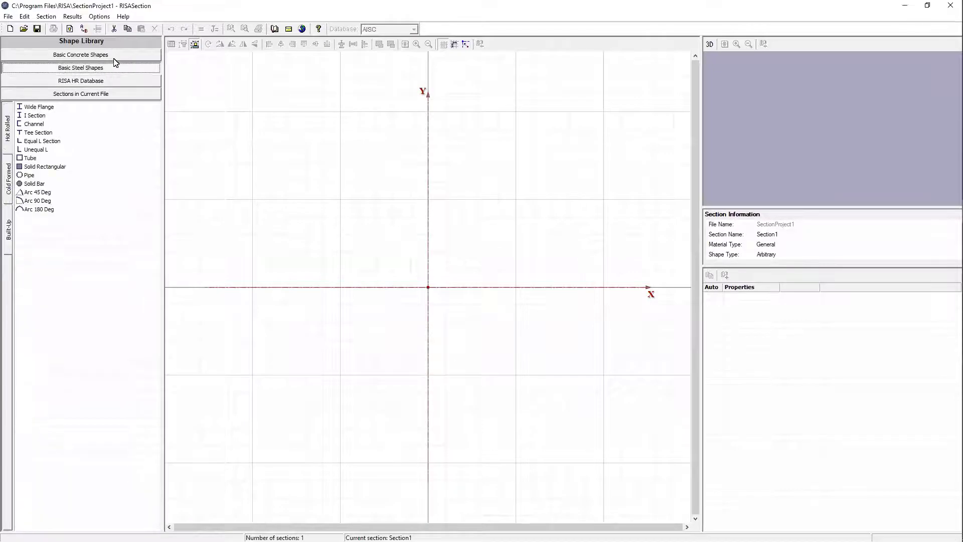
left_click(116, 61)
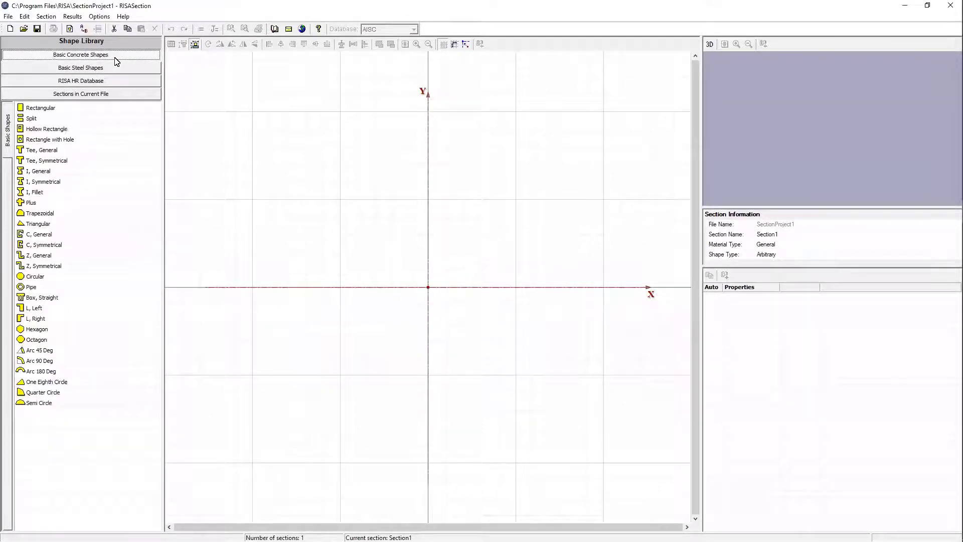
left_click(107, 95)
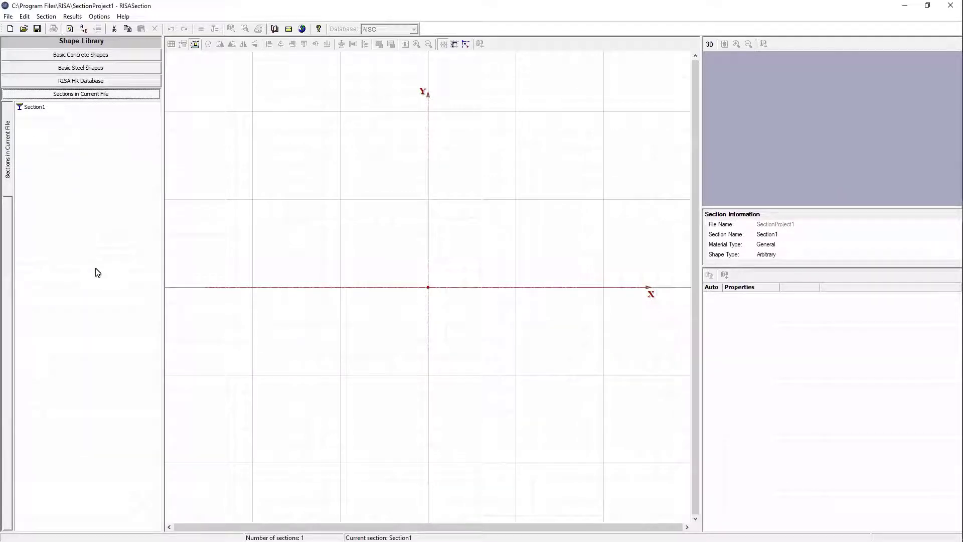
Step: Add a W16X31 wide flange from the RISA HR Database to the section drawing
left_click(97, 85)
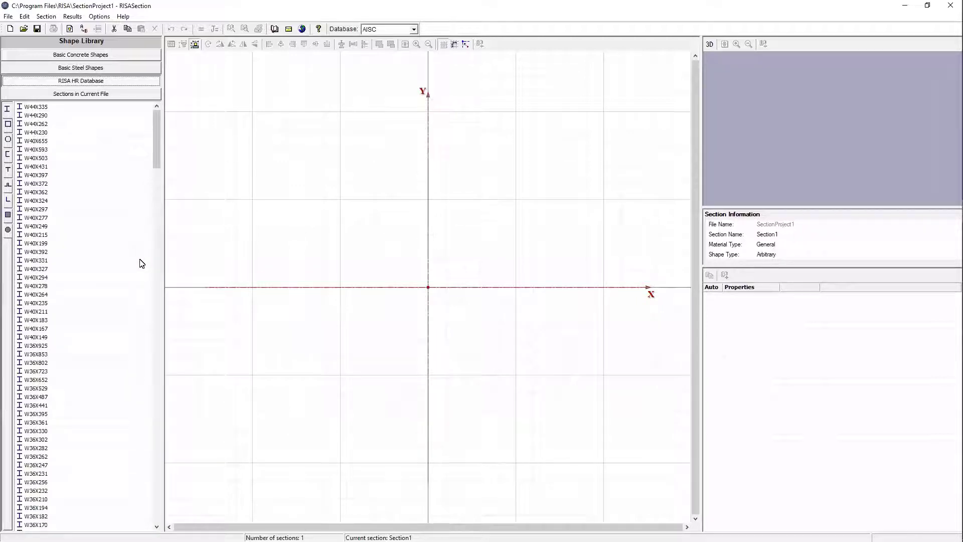
scroll(141, 263, "down", 20)
scroll(142, 264, "down", 20)
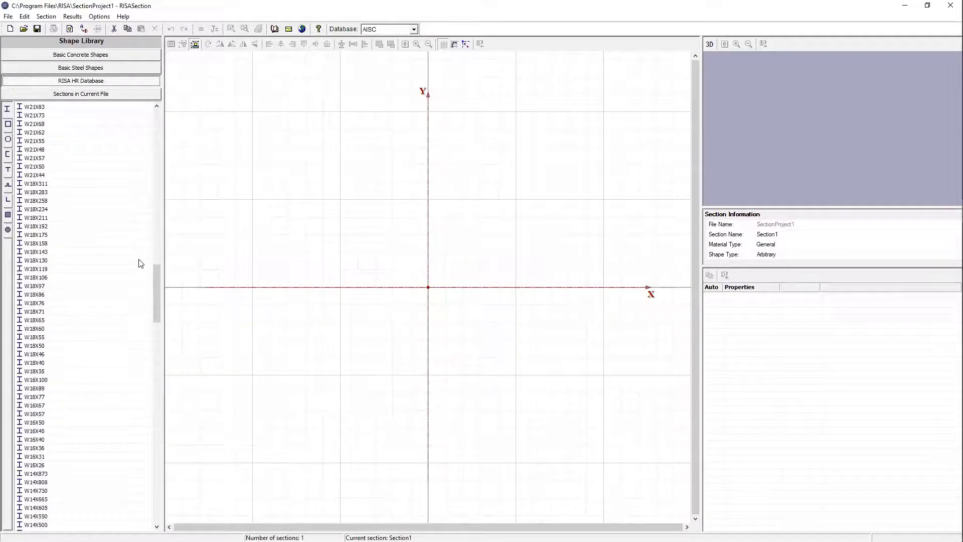
scroll(141, 263, "down", 5)
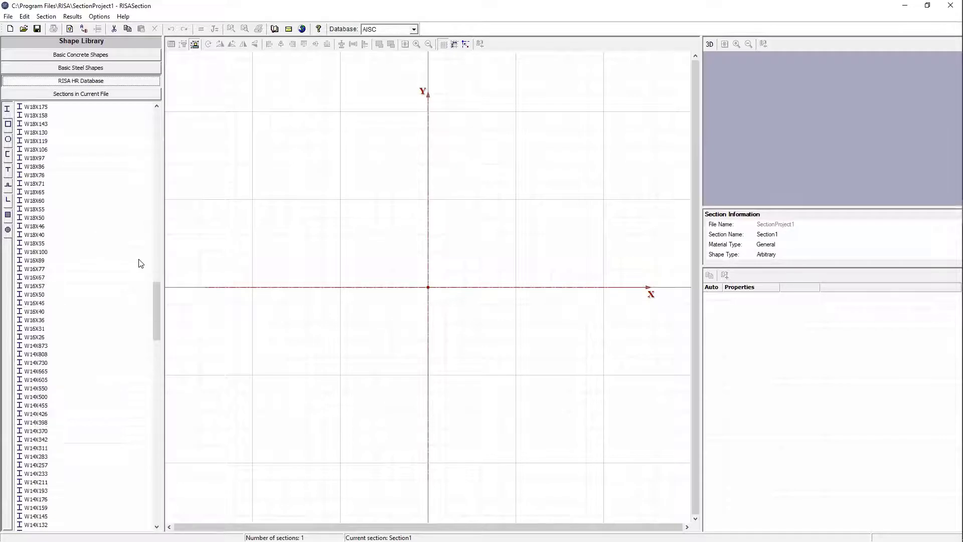
double_click(40, 328)
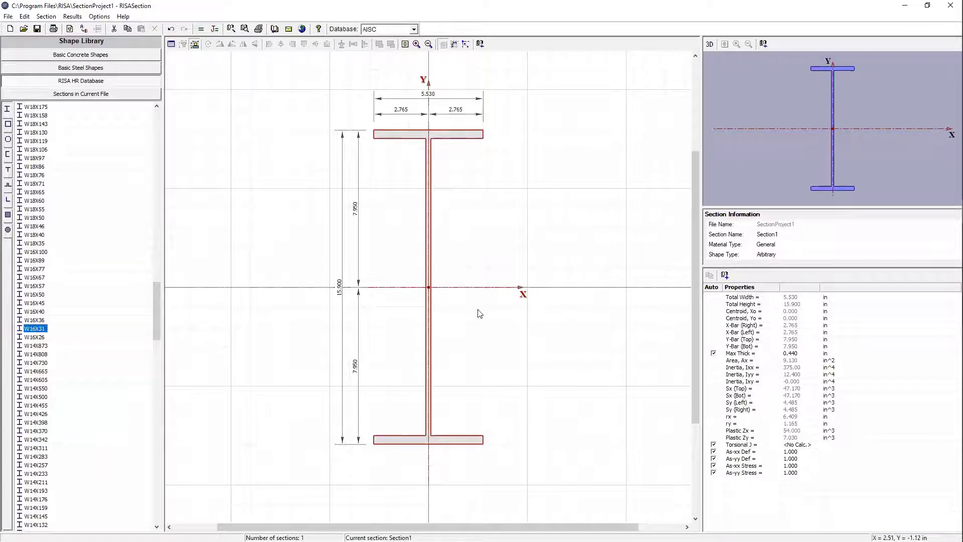
scroll(479, 314, "down", 1)
scroll(516, 308, "down", 1)
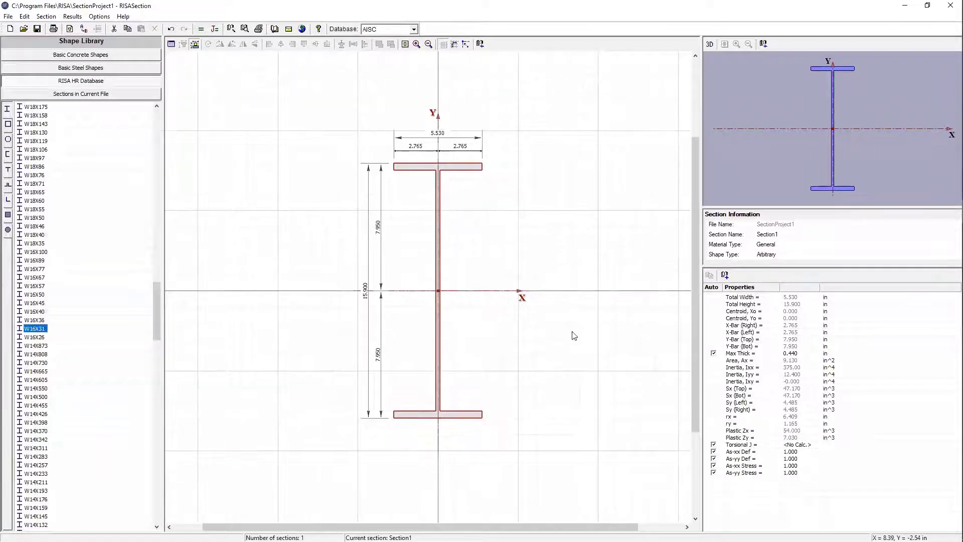
scroll(584, 331, "down", 1)
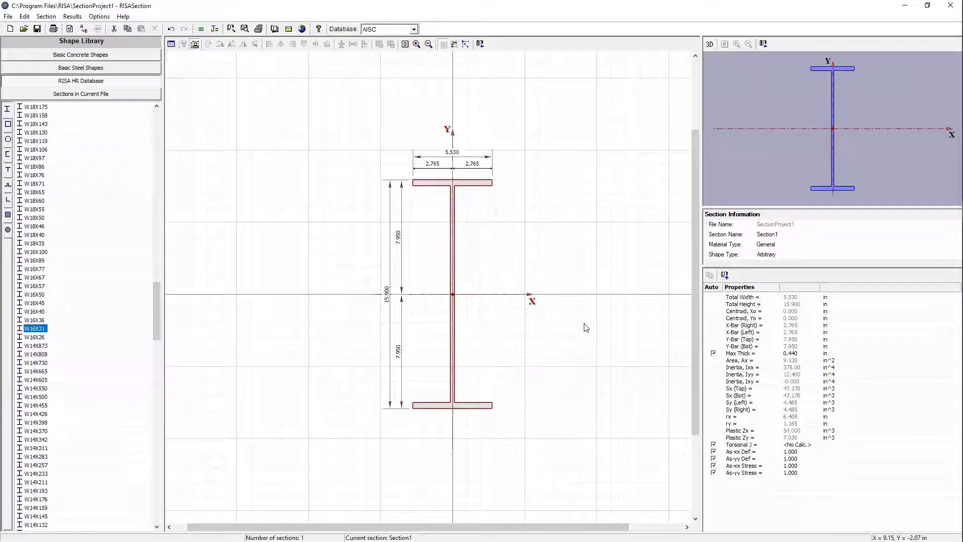
scroll(601, 309, "down", 1)
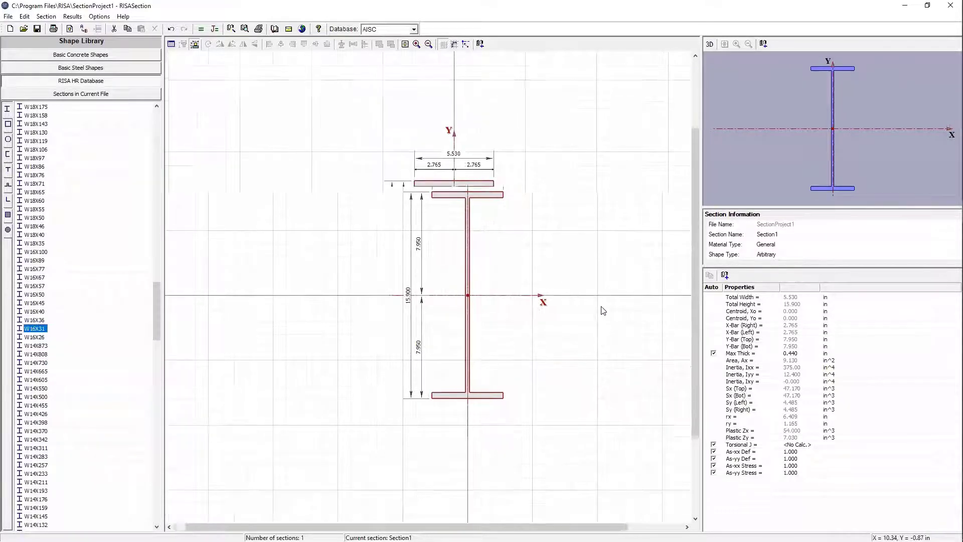
scroll(601, 310, "up", 1)
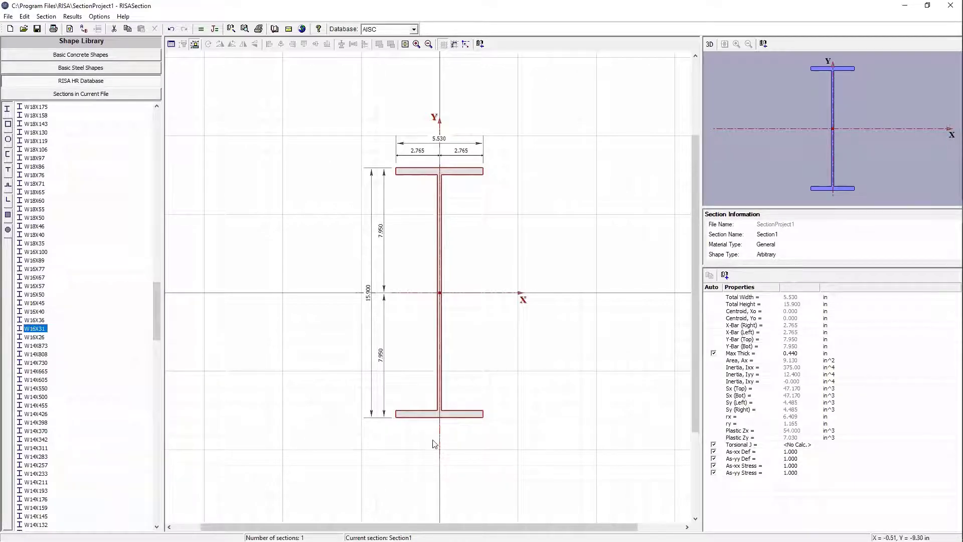
Step: Add a WT4X7.5 tee from the RISA HR Database to the section drawing
left_click(8, 169)
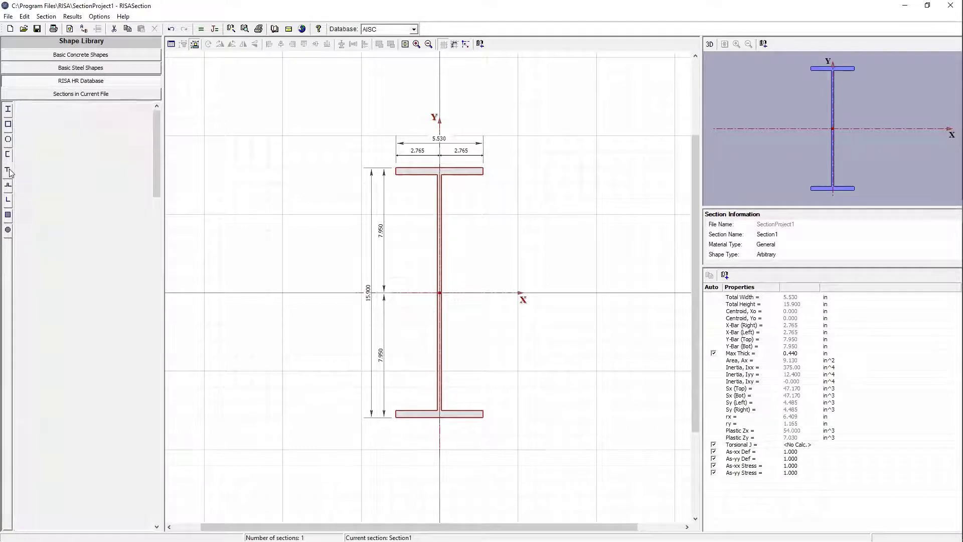
scroll(83, 321, "down", 20)
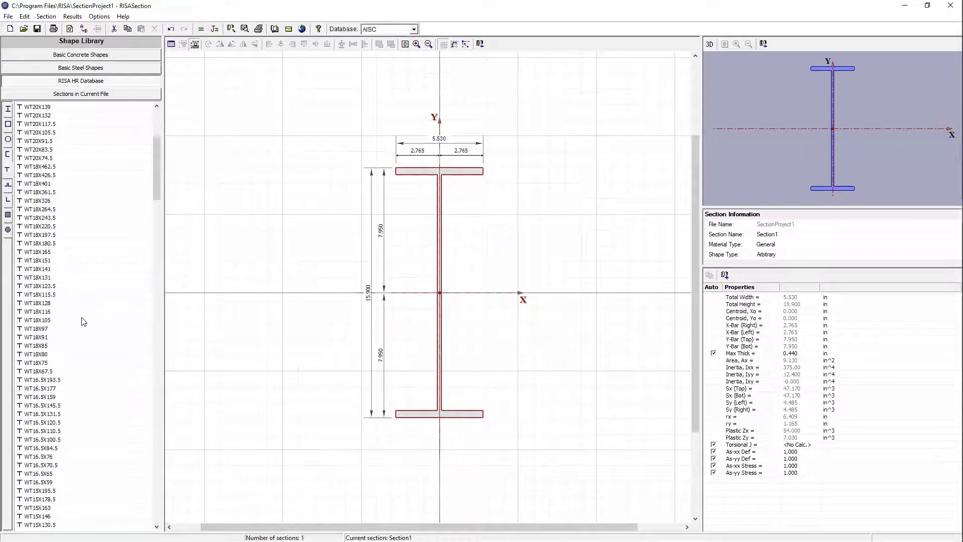
scroll(83, 321, "down", 17)
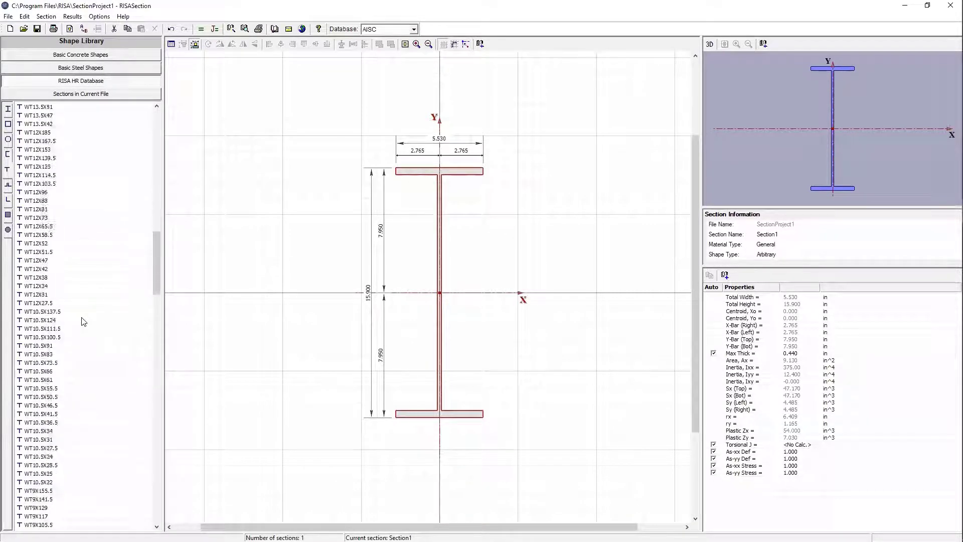
scroll(84, 322, "down", 17)
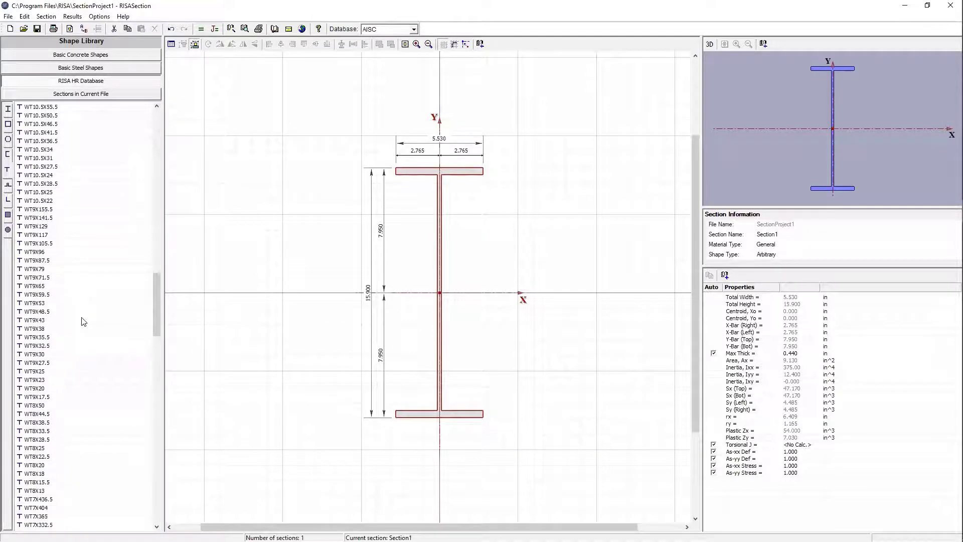
scroll(84, 321, "down", 20)
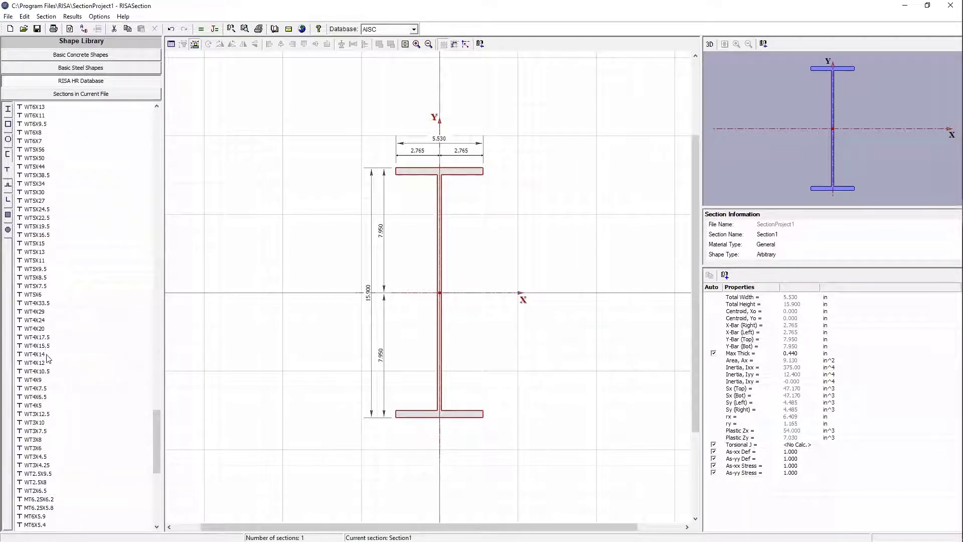
double_click(44, 388)
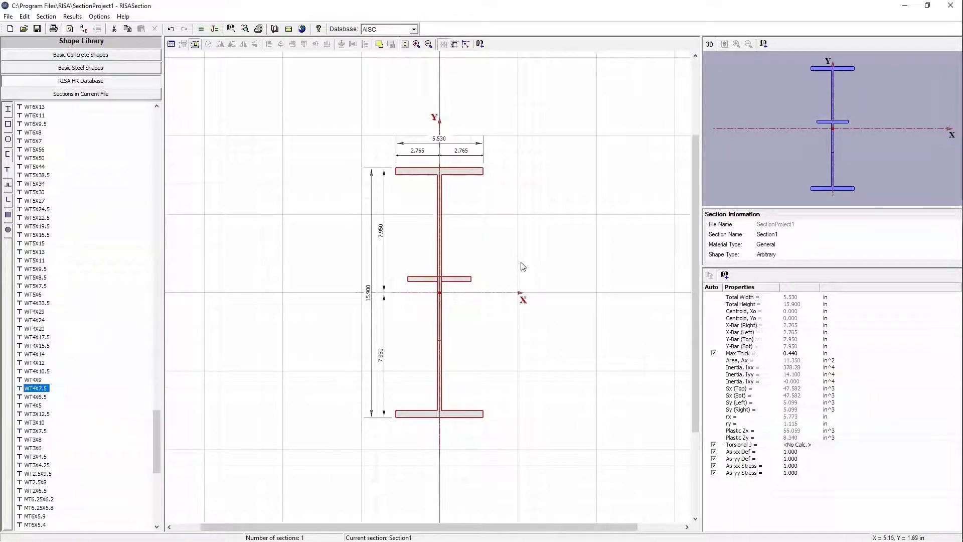
Step: Align the WT4X7.5 tee's top edge with the bottom edge of the W16X31's lower flange, and undo the alignment
left_click(414, 279)
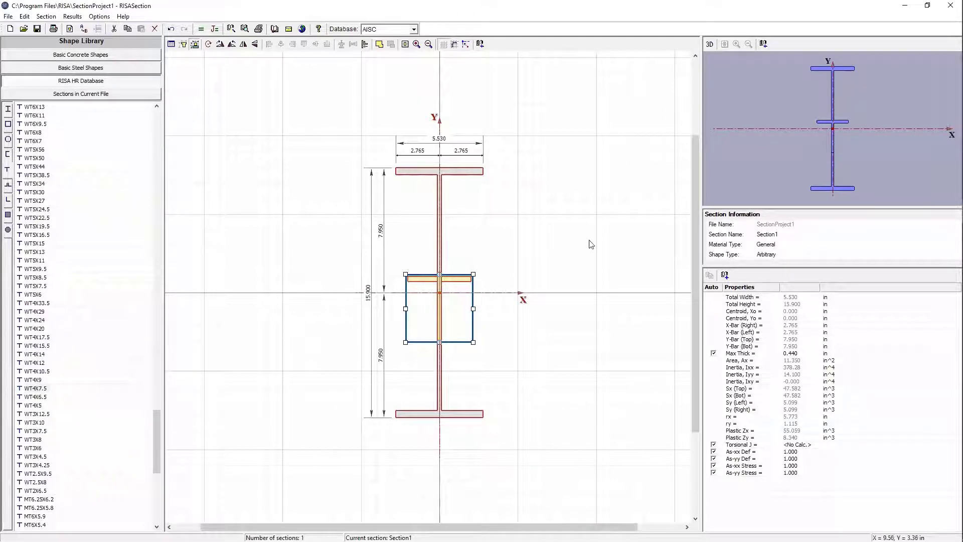
scroll(589, 233, "down", 2)
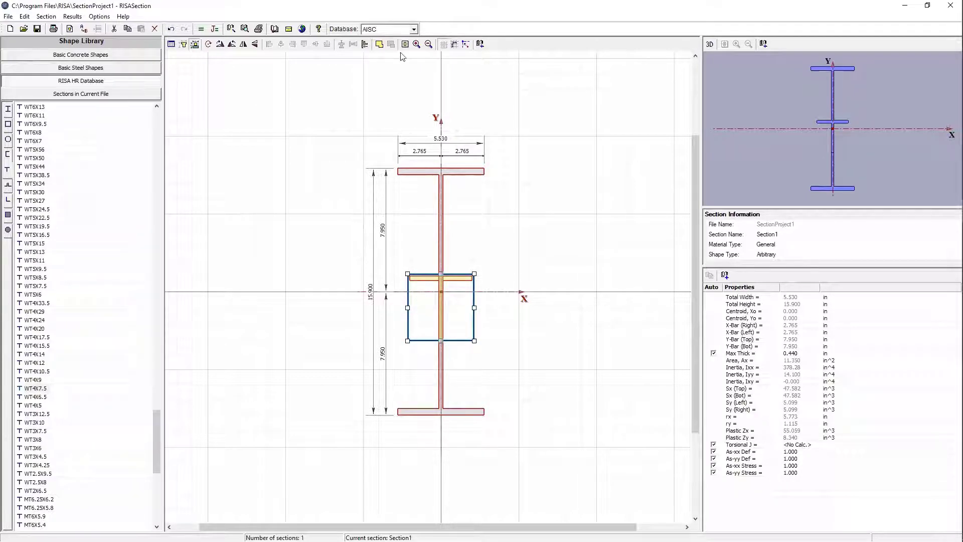
left_click(365, 45)
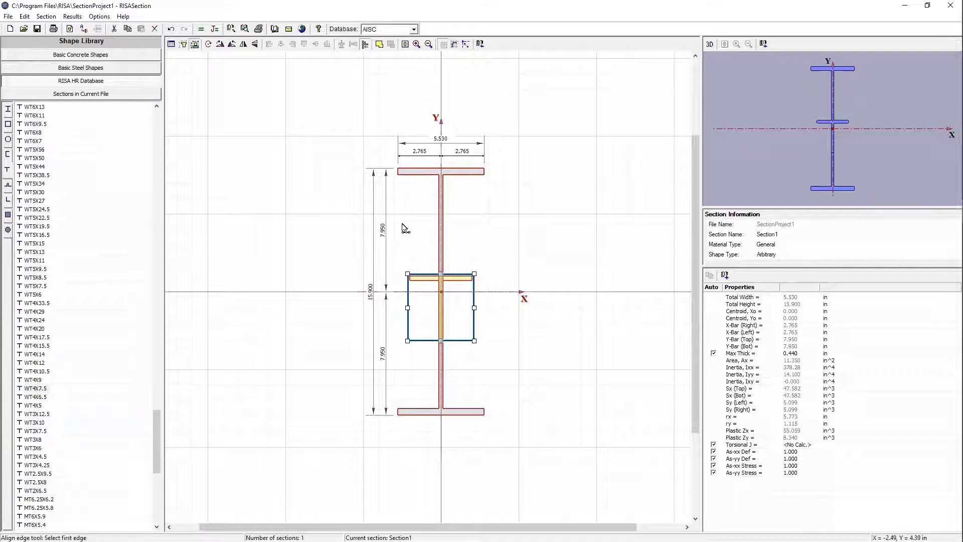
left_click(420, 278)
left_click(418, 415)
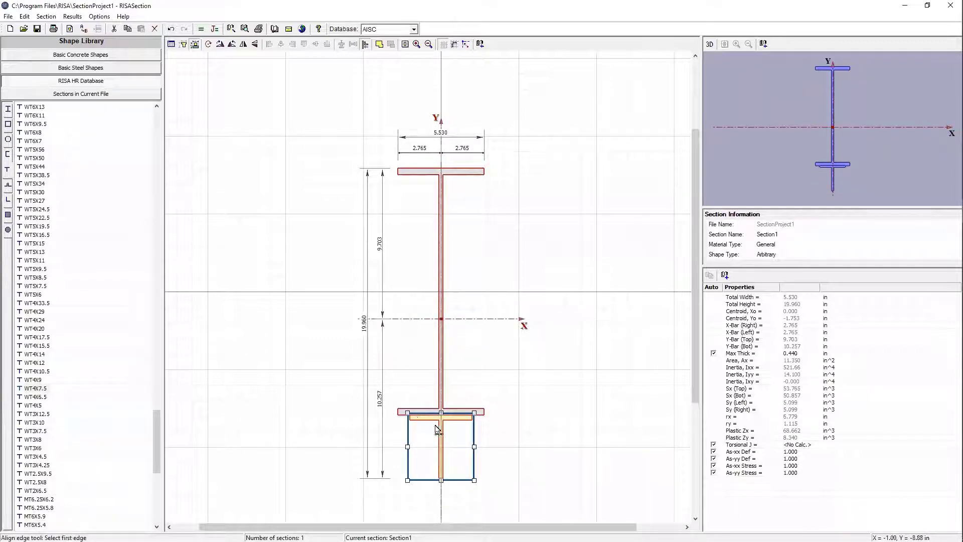
key("Escape")
scroll(540, 413, "down", 1)
key("Escape")
scroll(601, 378, "up", 1)
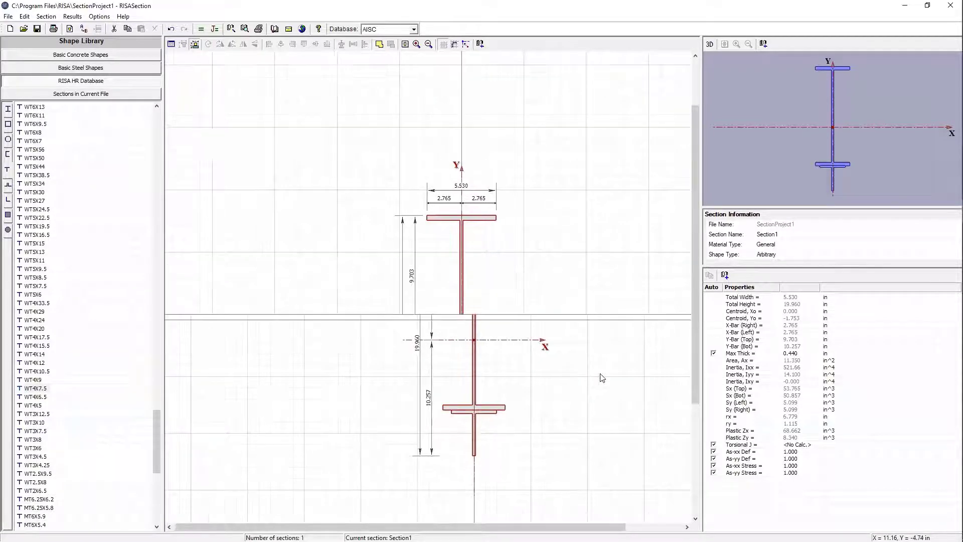
scroll(602, 377, "up", 1)
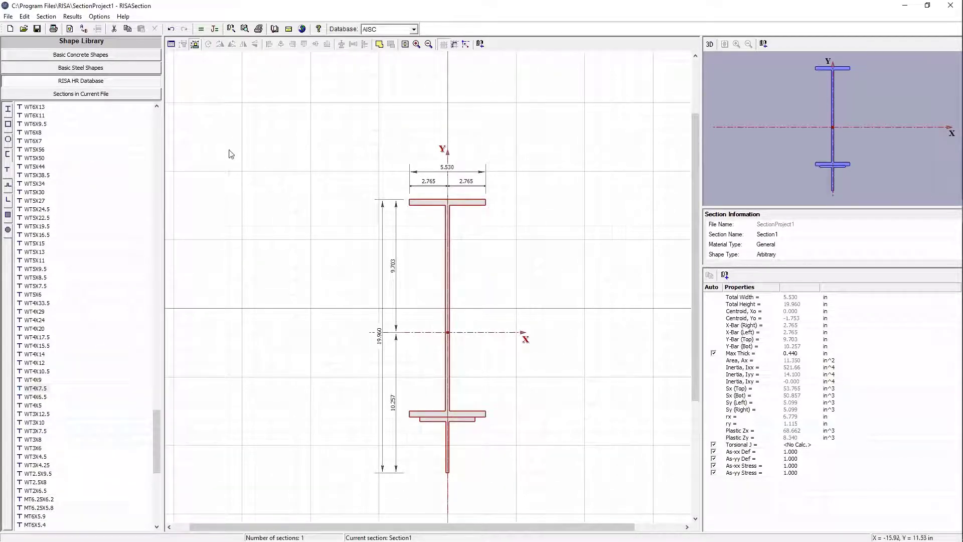
left_click(171, 29)
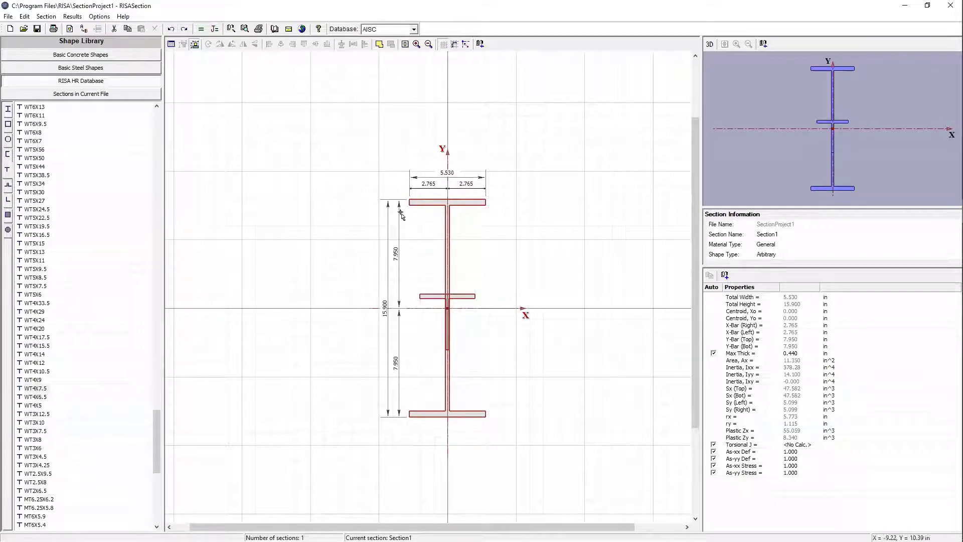
Step: Select both shapes and stack them vertically so the tee sits directly beneath the W16X31's lower flange
scroll(608, 299, "up", 1)
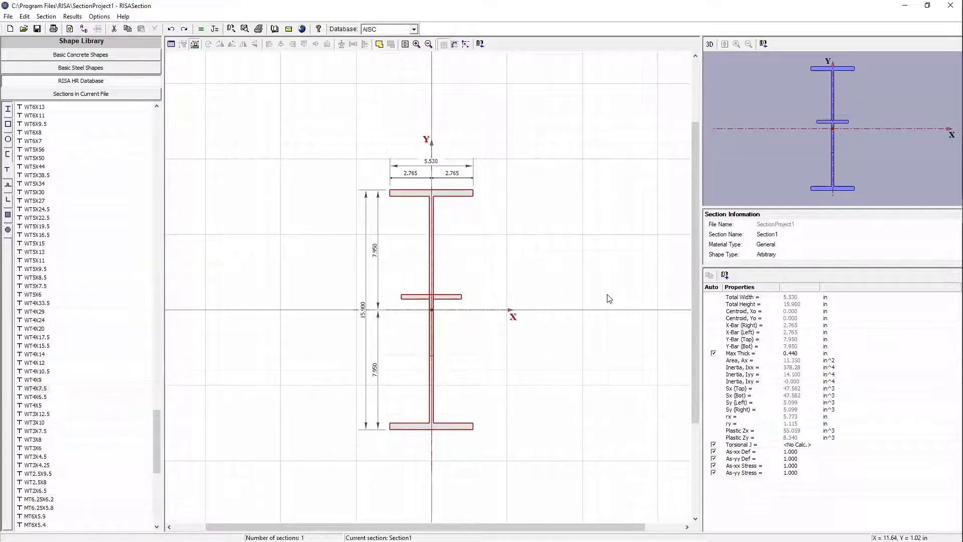
left_click_drag(345, 177, 562, 493)
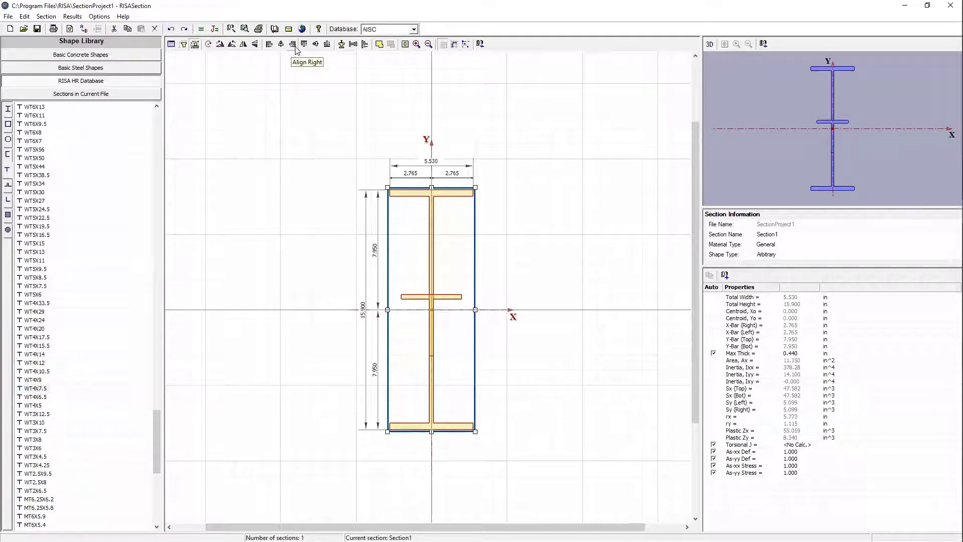
left_click(342, 45)
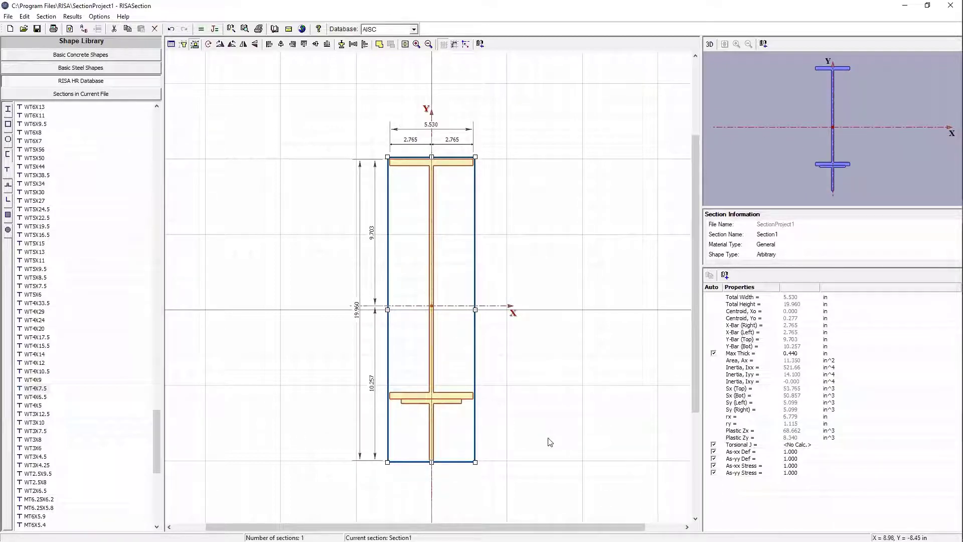
left_click(543, 357)
scroll(543, 358, "down", 1)
scroll(570, 393, "down", 1)
scroll(572, 403, "up", 1)
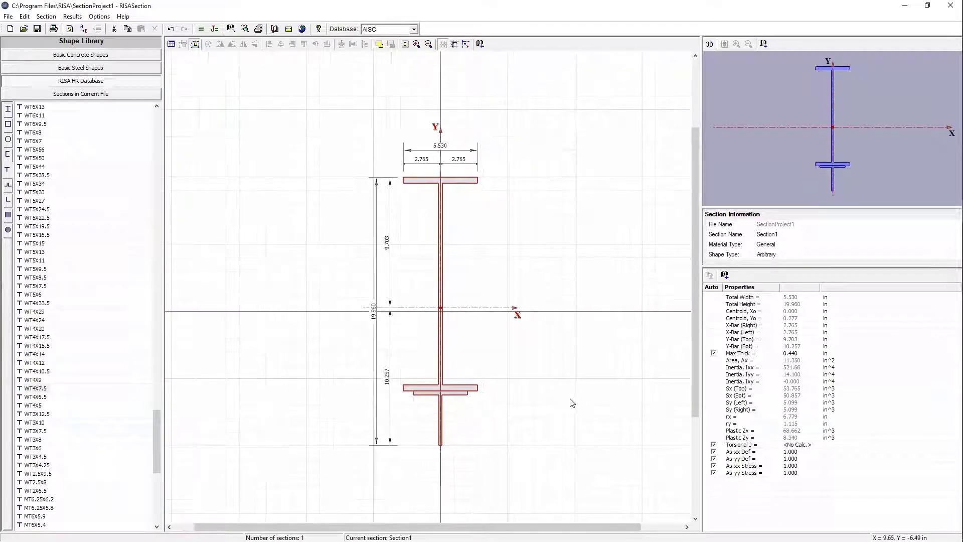
Step: Rotate the WT4X7.5 tee 180 degrees so its flange is at the bottom
left_click(455, 400)
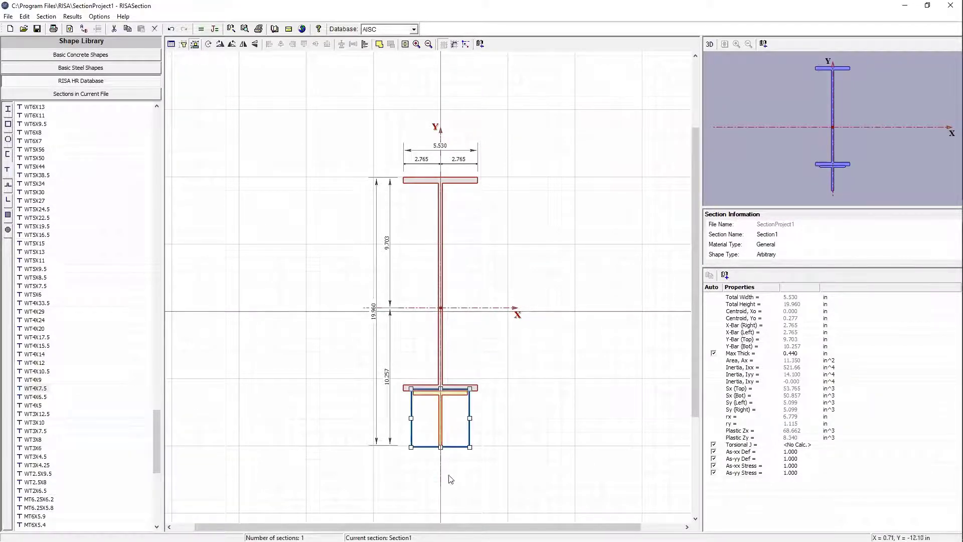
left_click(220, 44)
left_click(220, 44)
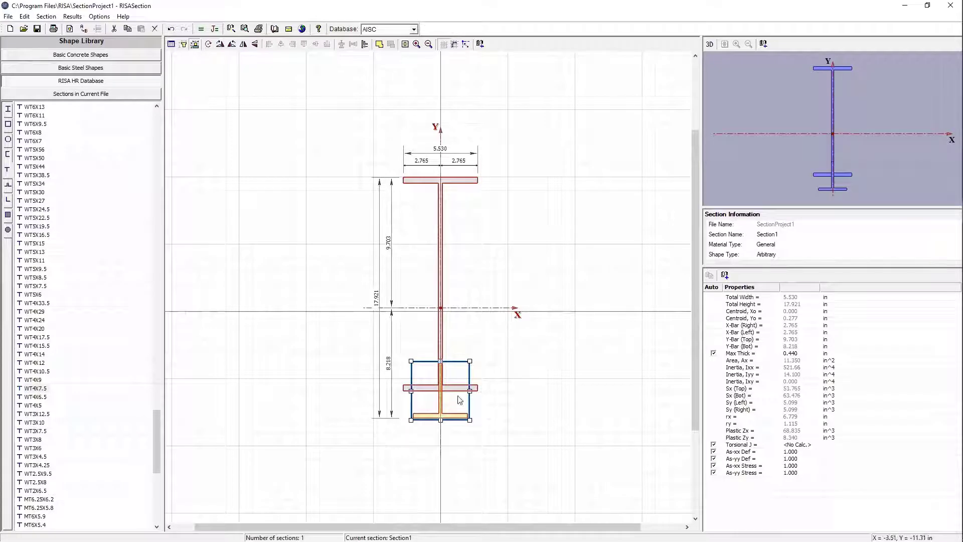
Step: Select the wide flange and the inverted tee and stack them vertically so the tee's stem meets the lower flange
scroll(465, 374, "up", 2)
left_click(438, 193)
left_click_drag(329, 69, 546, 478)
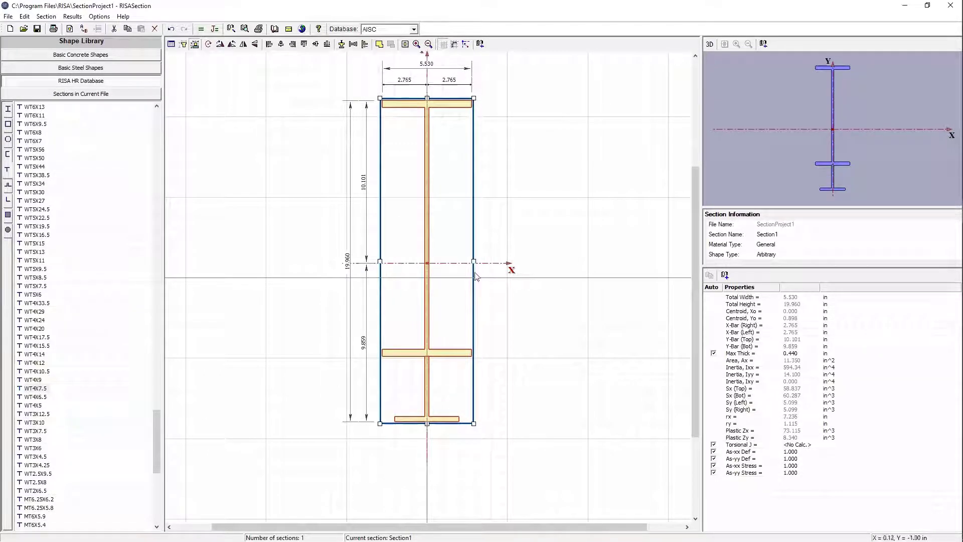
Step: Deselect the stacked shapes and set the section's material type to Hot Rolled Steel
scroll(494, 217, "down", 2)
left_click(542, 131)
scroll(541, 130, "up", 1)
scroll(526, 140, "up", 1)
scroll(426, 161, "up", 1)
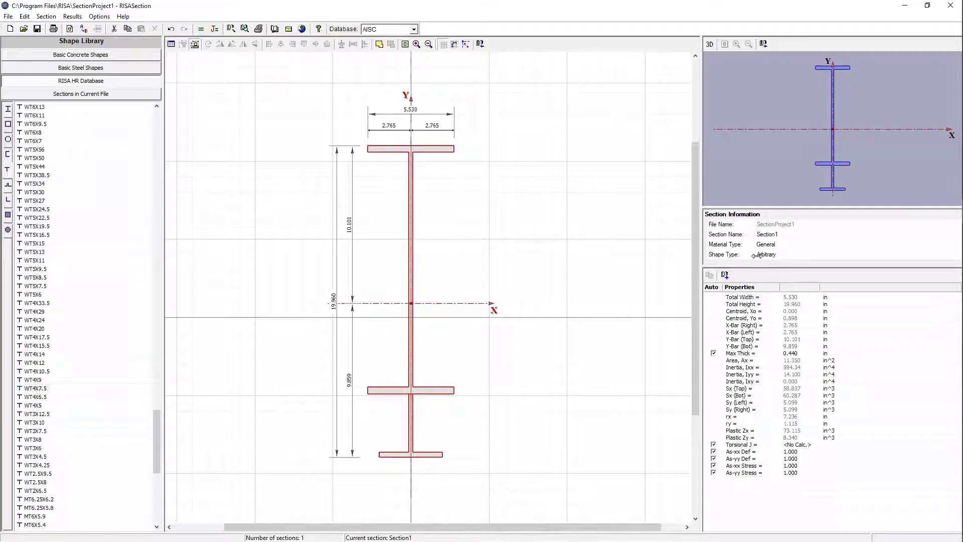
left_click(799, 247)
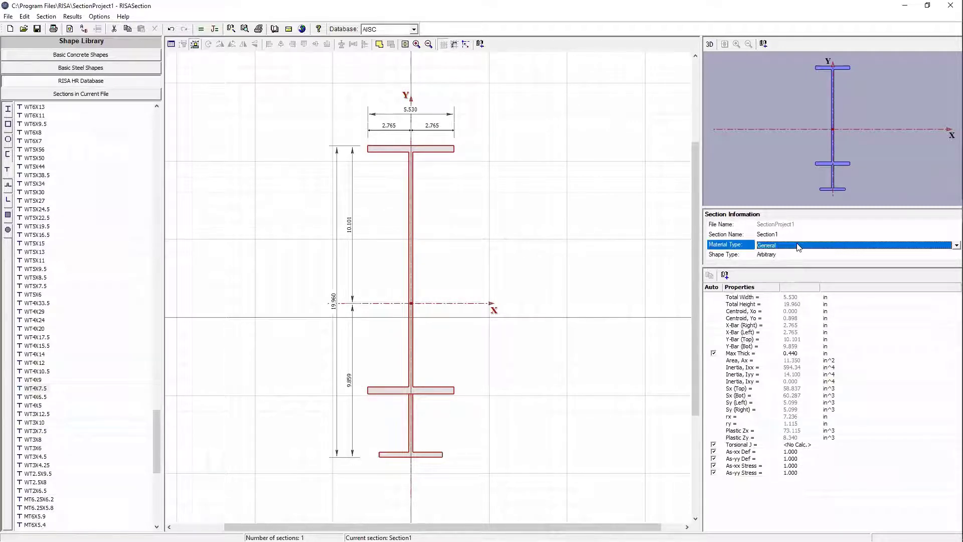
left_click(799, 247)
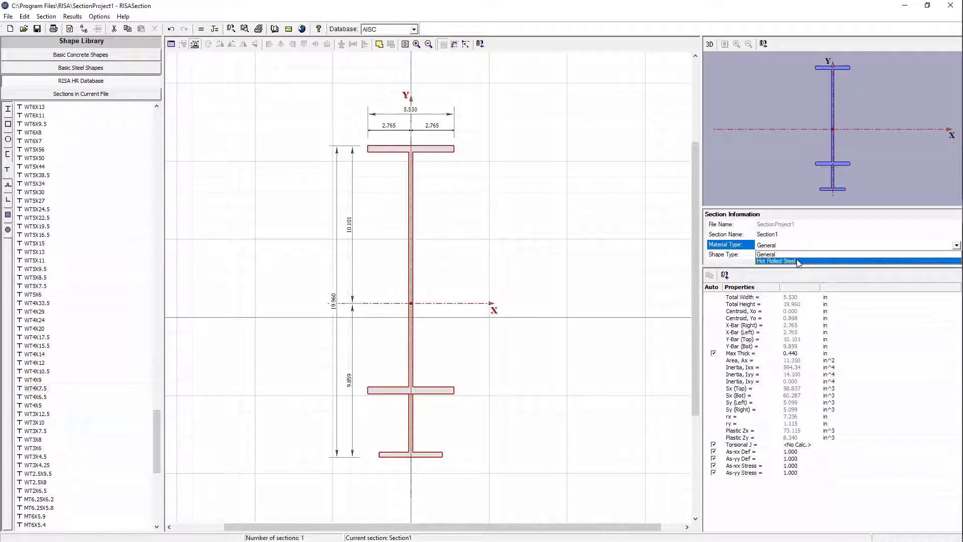
left_click(797, 259)
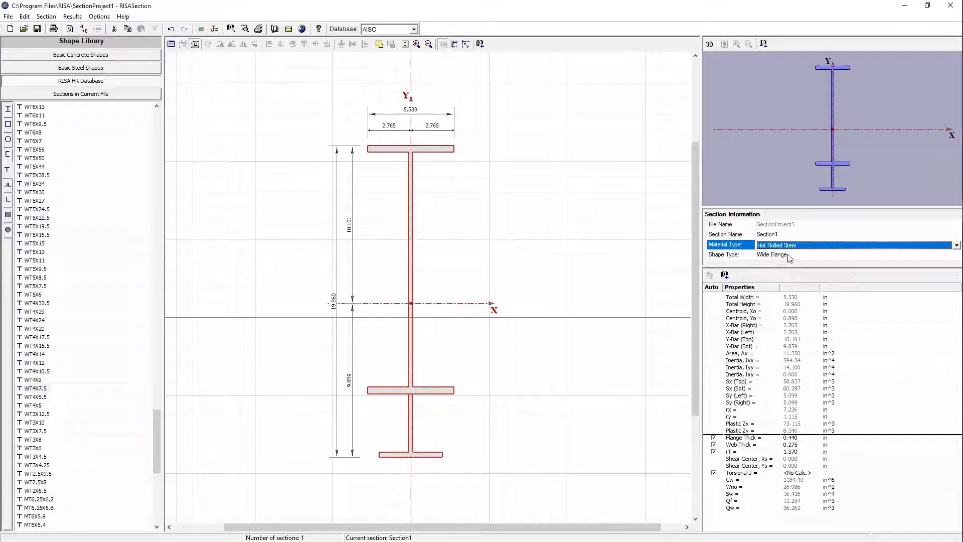
Step: Choose Wide Flange as the section's shape type
left_click(818, 256)
left_click(818, 257)
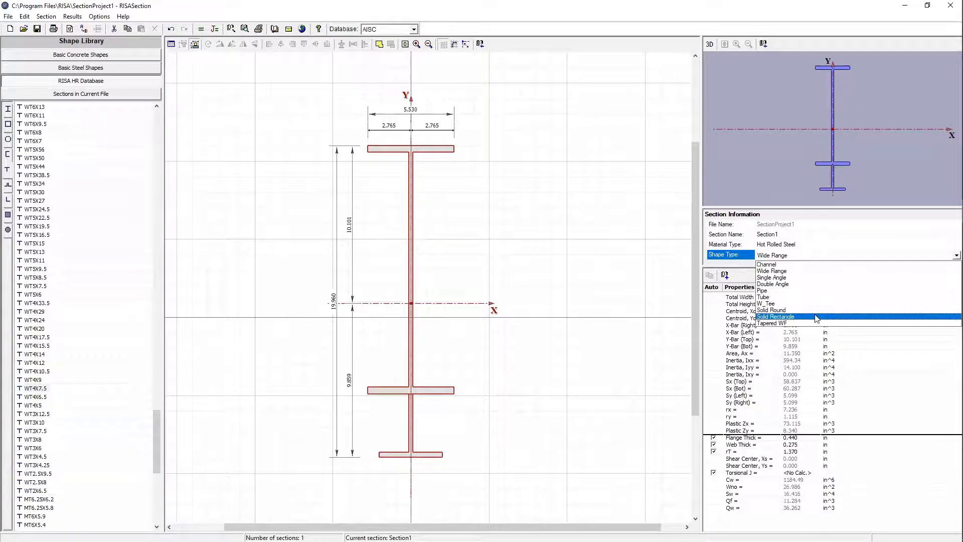
left_click(823, 276)
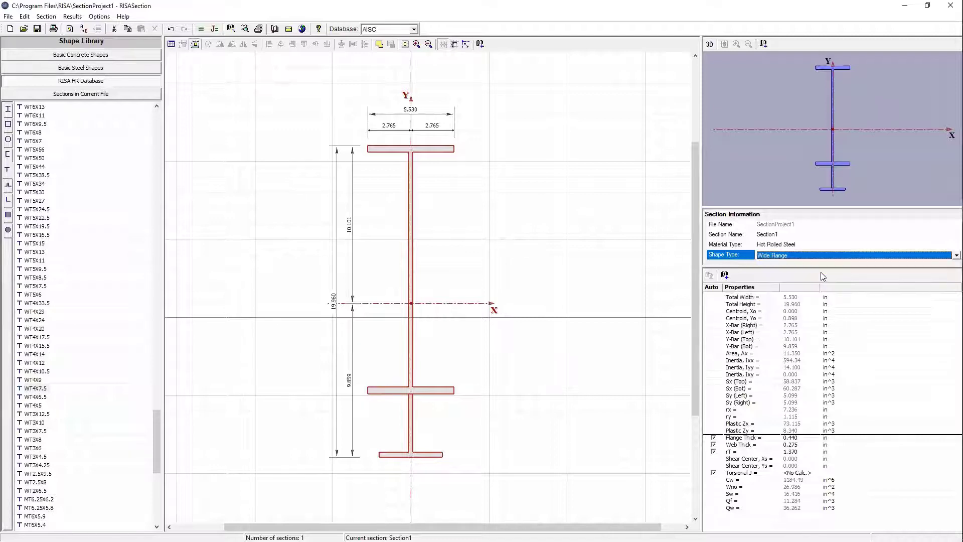
left_click(776, 246)
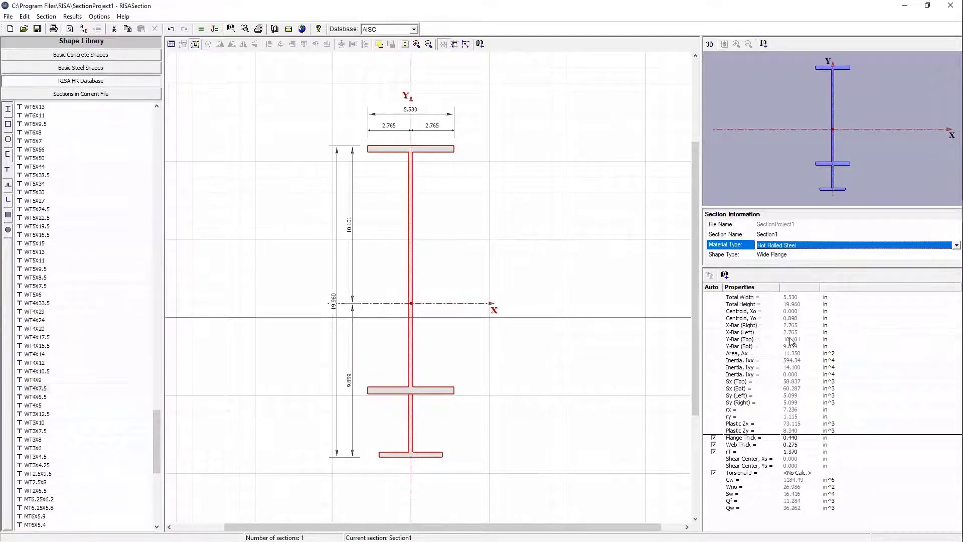
Step: Rename the section as Reinforced W16
left_click(790, 233)
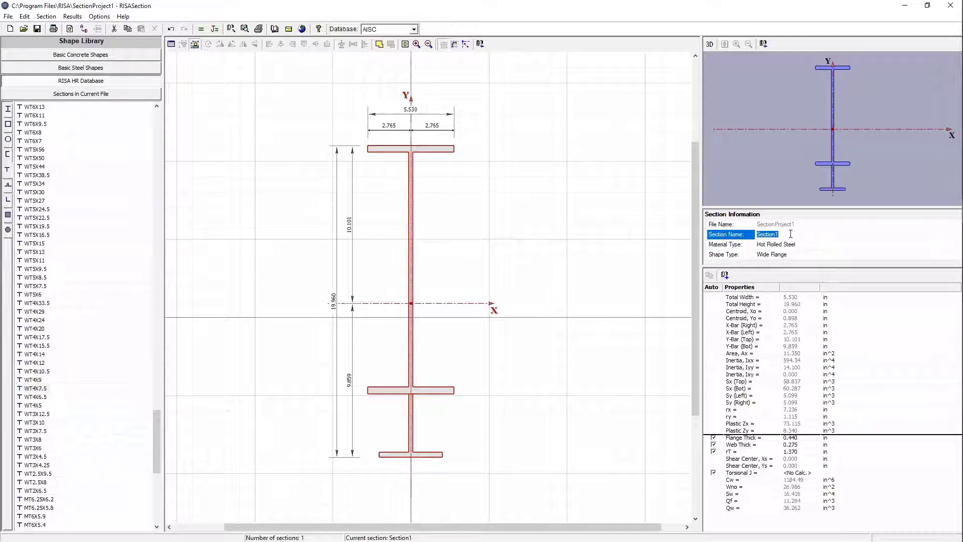
type("Reinforced W16")
key("Return")
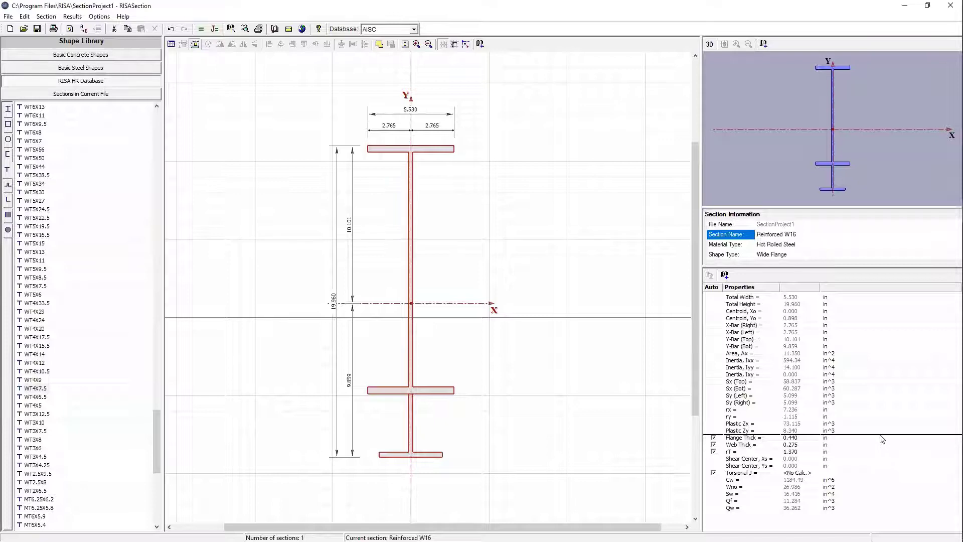
Step: Turn off the automatic value for the flange thickness and set it to 0.5 in
left_click(800, 438)
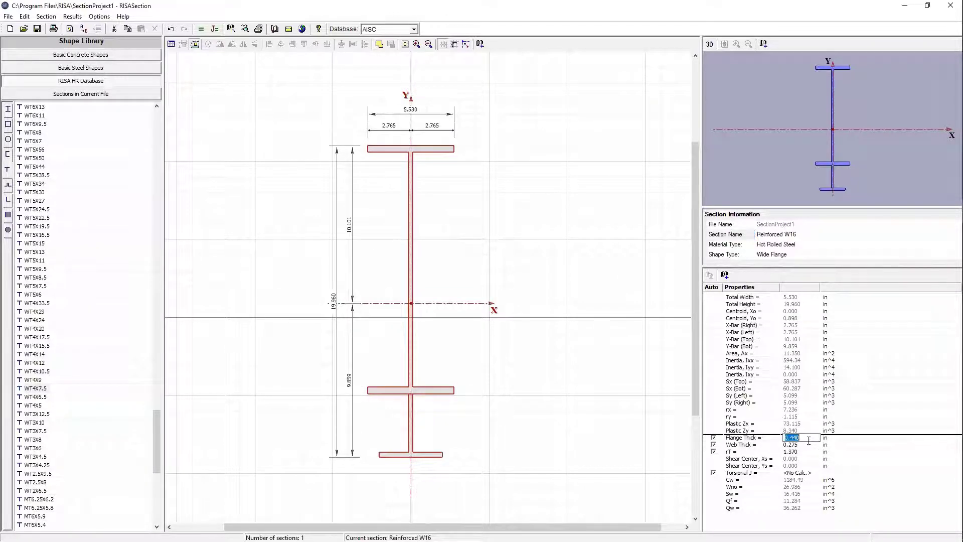
left_click(713, 437)
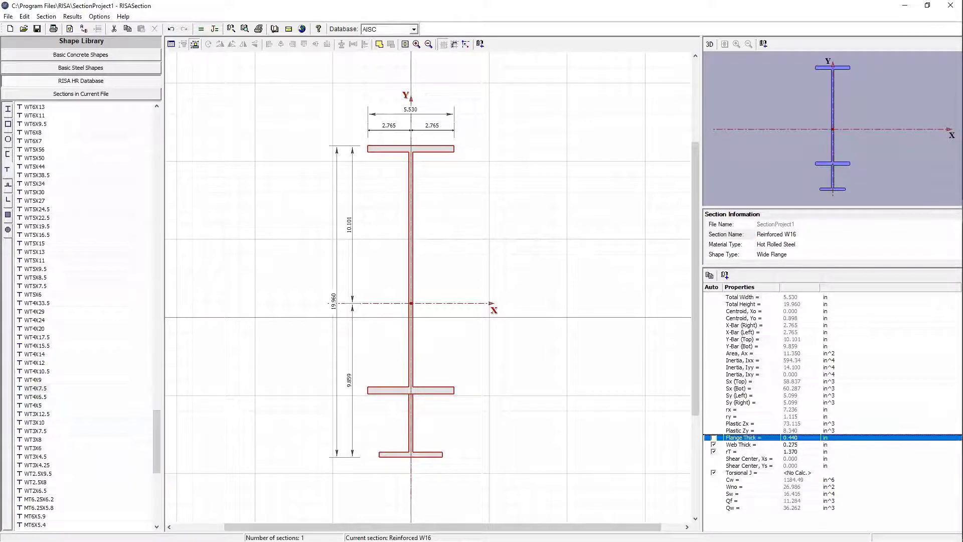
left_click(806, 437)
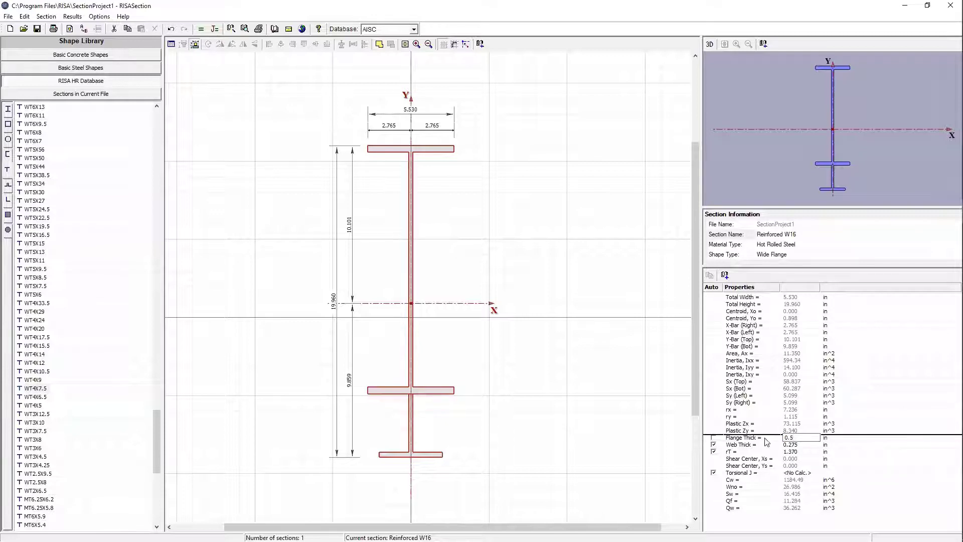
left_click(799, 445)
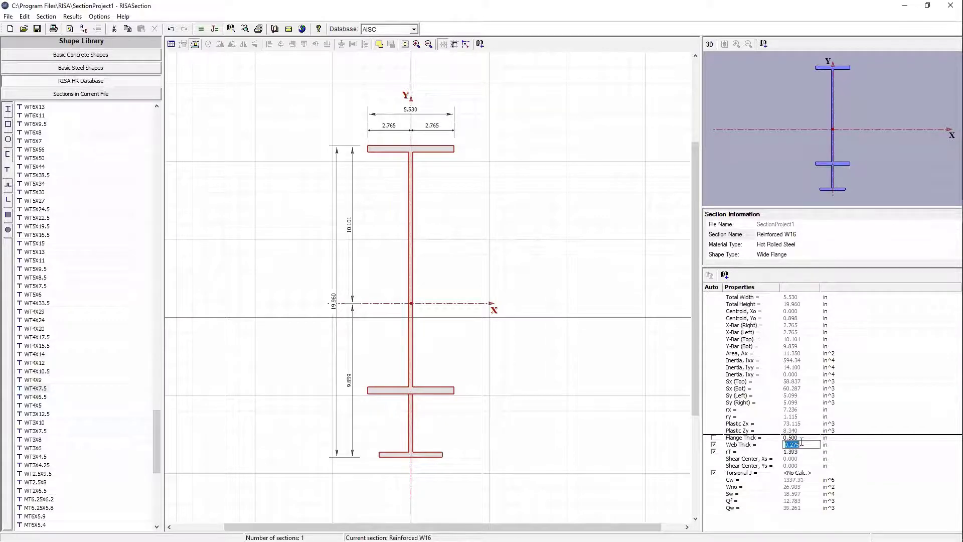
left_click(801, 444)
Step: Set the flange thickness back to 0.44 in and turn its automatic value on again
left_click(802, 438)
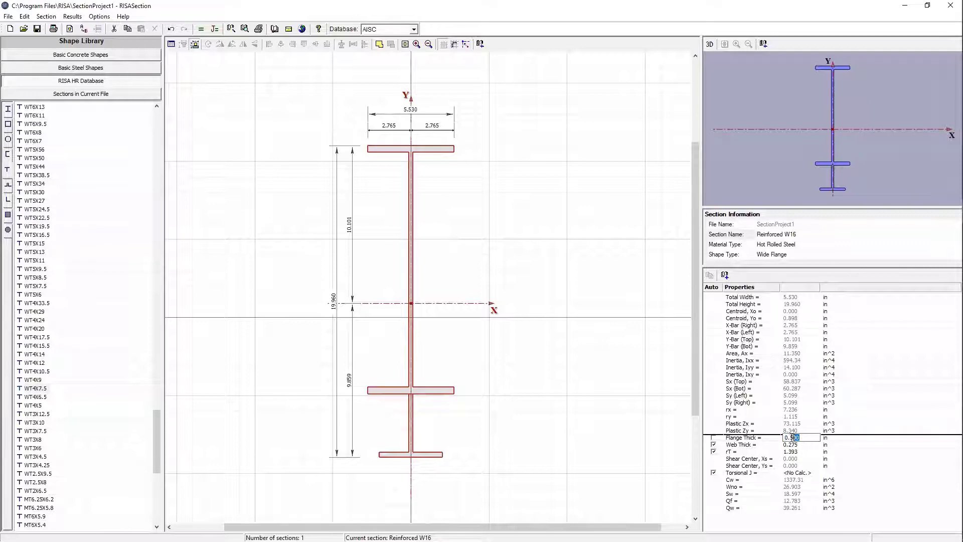
type("0.44")
left_click(713, 438)
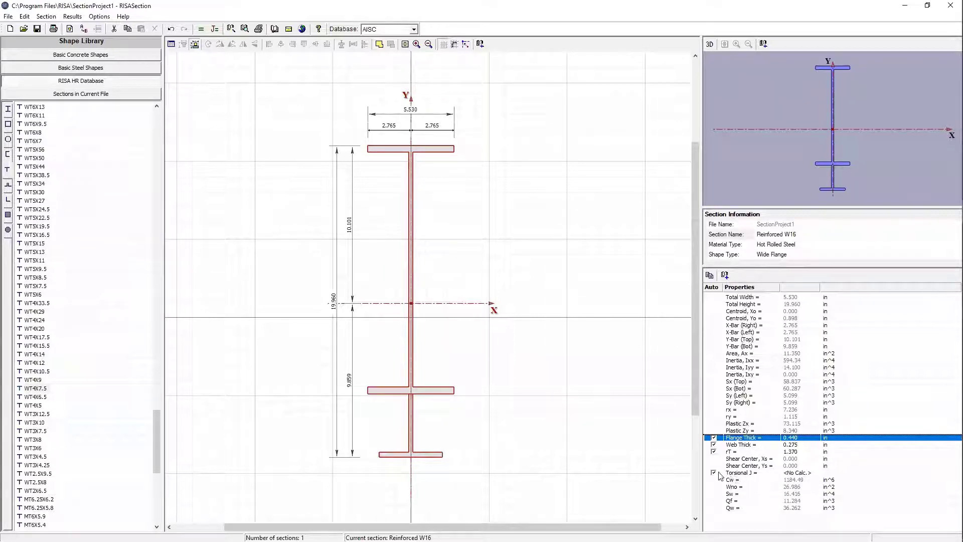
Step: Calculate the torsional constant J of the unmerged section, review each shape's contribution and the total, and close the report
left_click(797, 473)
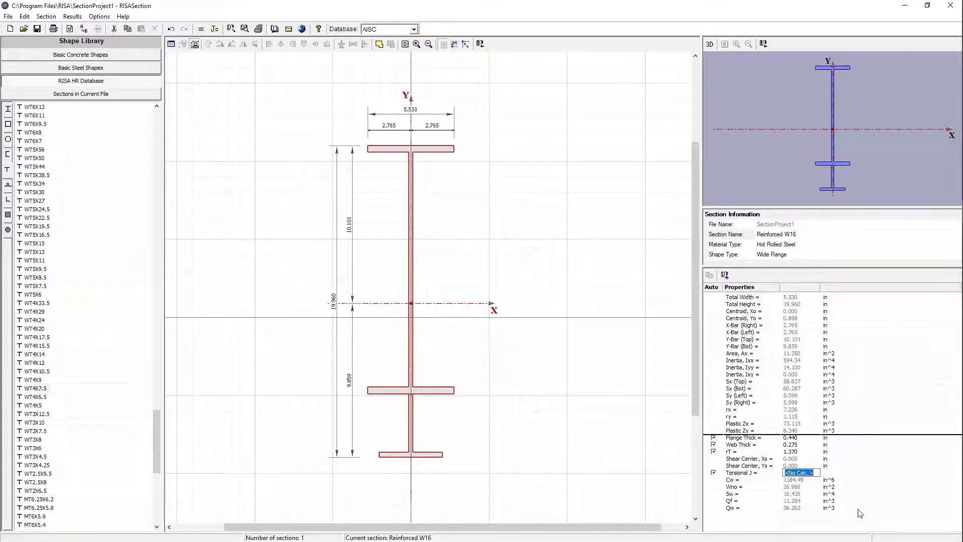
left_click(853, 474)
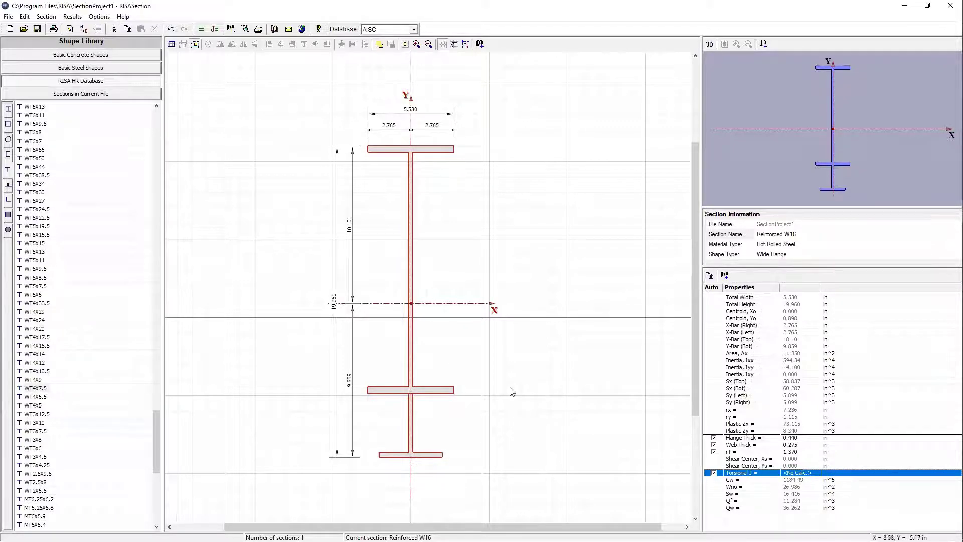
left_click(215, 29)
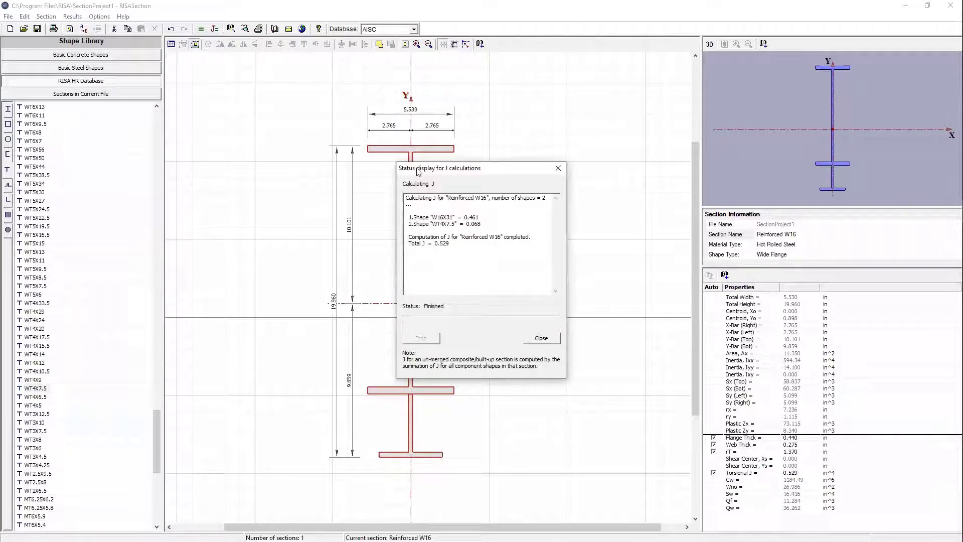
left_click_drag(419, 171, 464, 155)
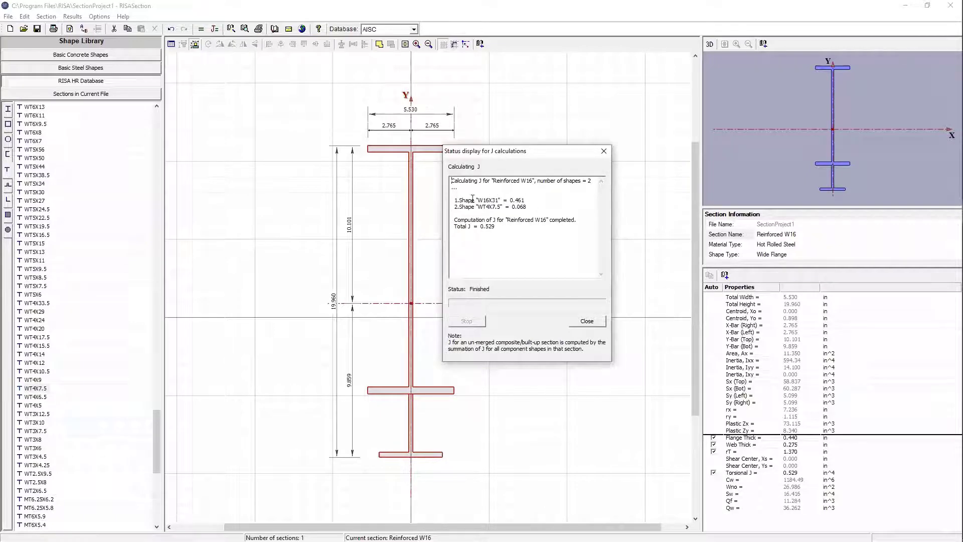
left_click_drag(455, 200, 528, 198)
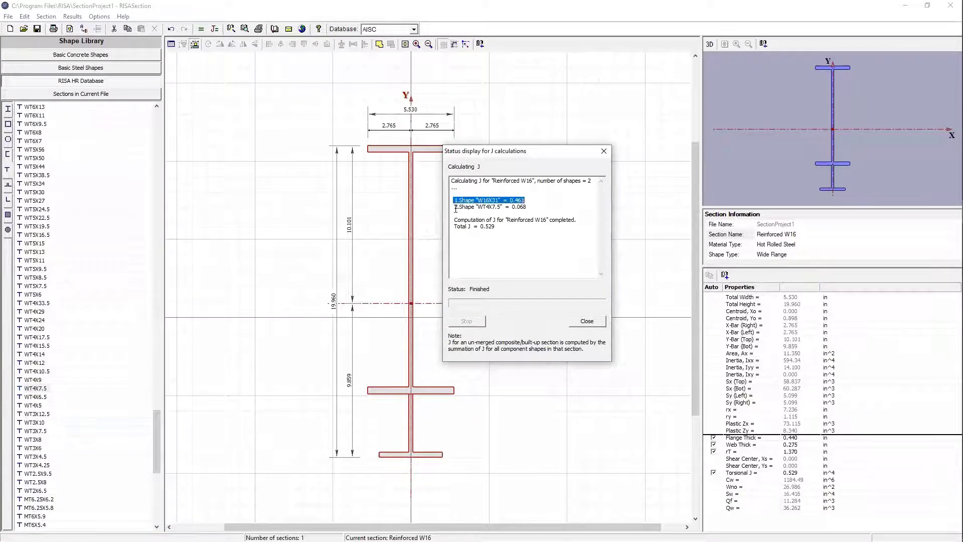
mouse_move(453, 209)
left_mouse_down()
mouse_move(521, 212)
mouse_move(488, 227)
mouse_move(448, 222)
left_mouse_up()
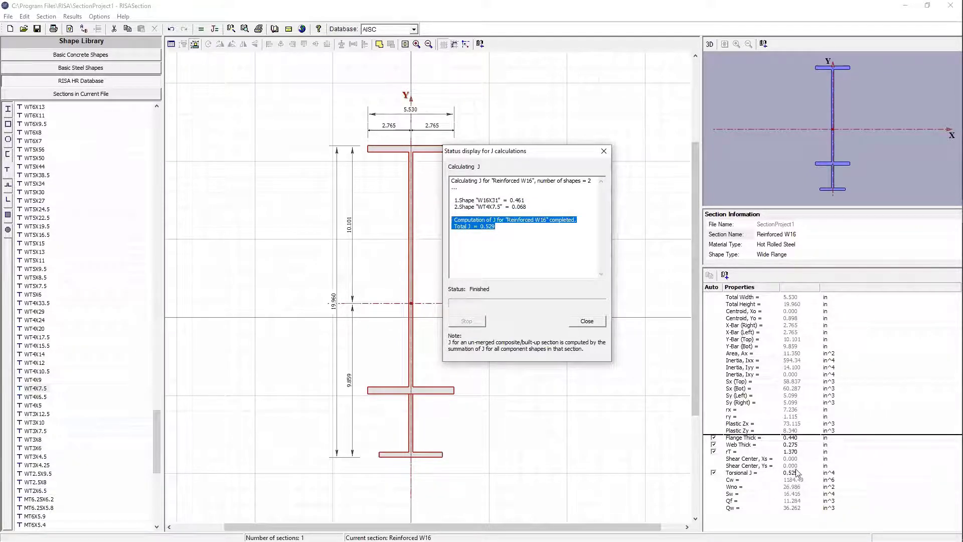
left_click(592, 323)
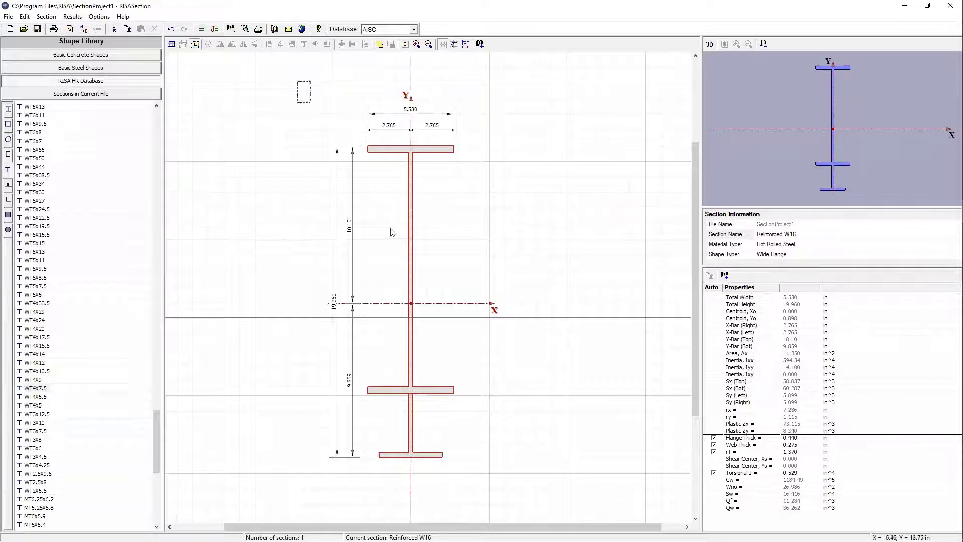
Step: Select the W16X31 and the inverted WT4X7.5 and merge them into a single shape
left_click_drag(392, 232, 524, 512)
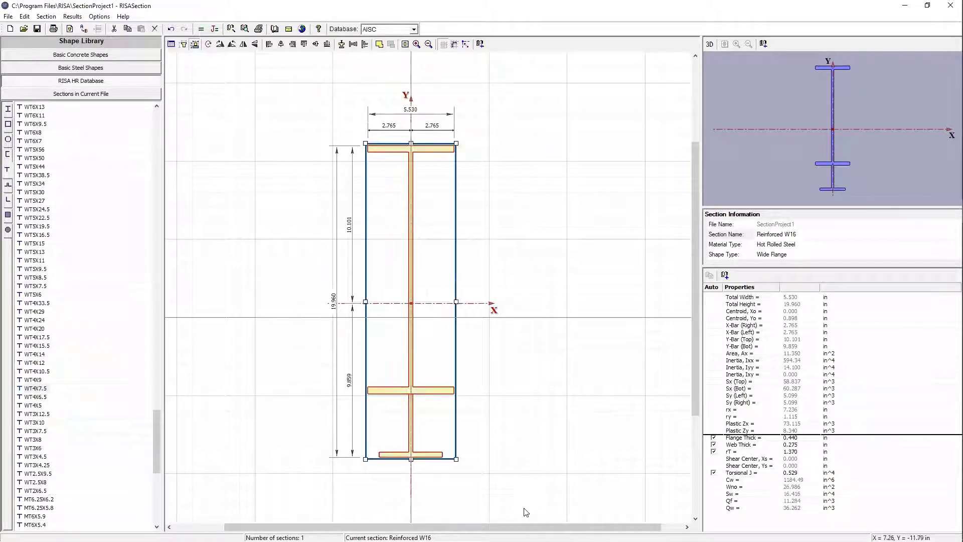
left_click(381, 44)
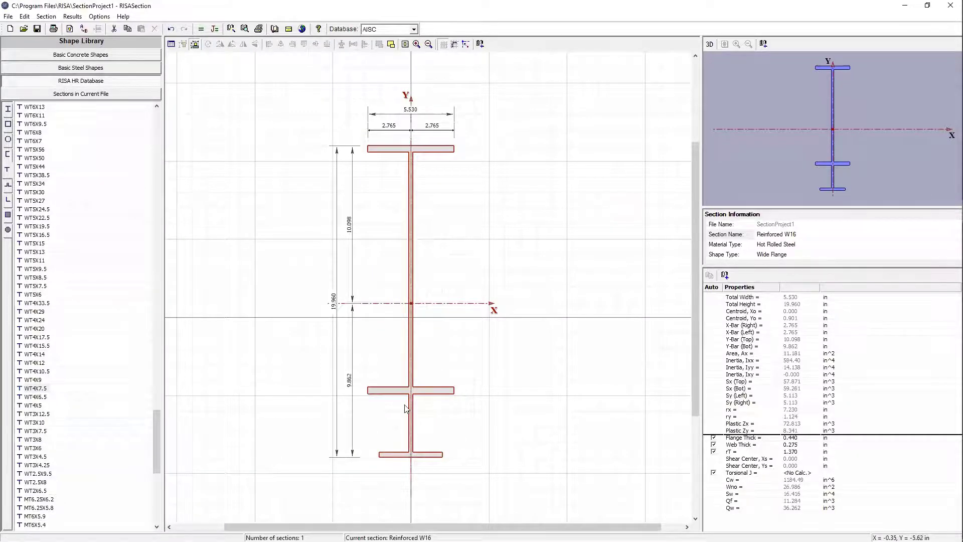
scroll(406, 407, "up", 3)
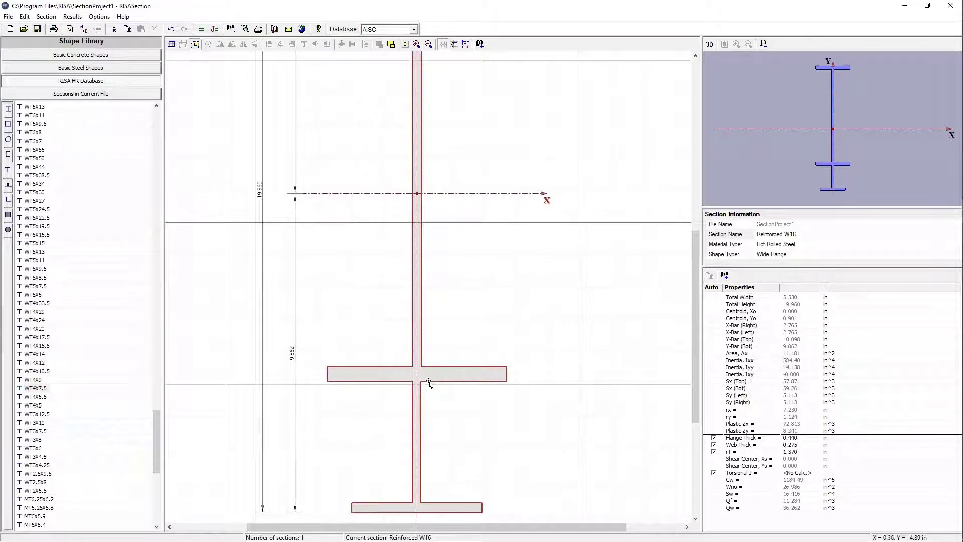
scroll(429, 383, "down", 3)
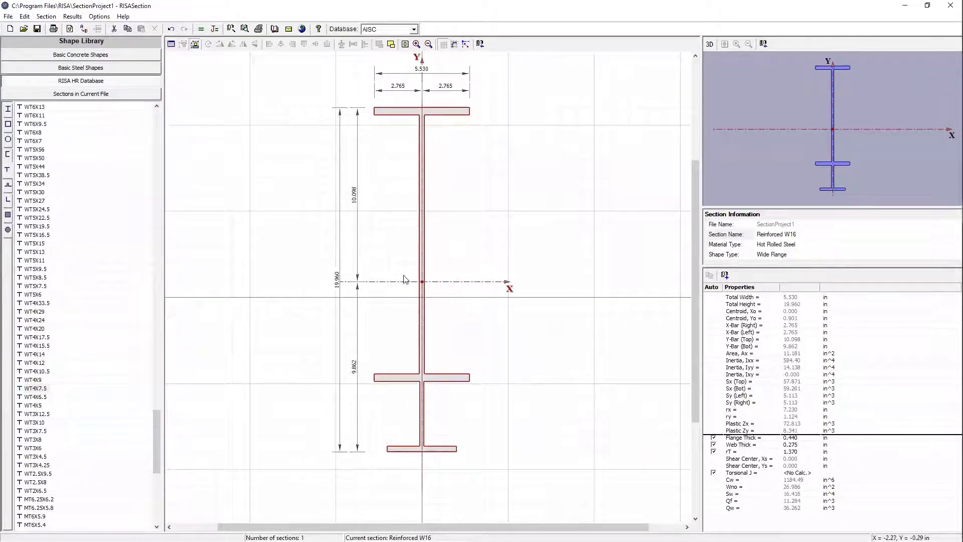
Step: Recalculate the torsional constant J for the merged shape, review the result and note, and close the report
left_click(215, 29)
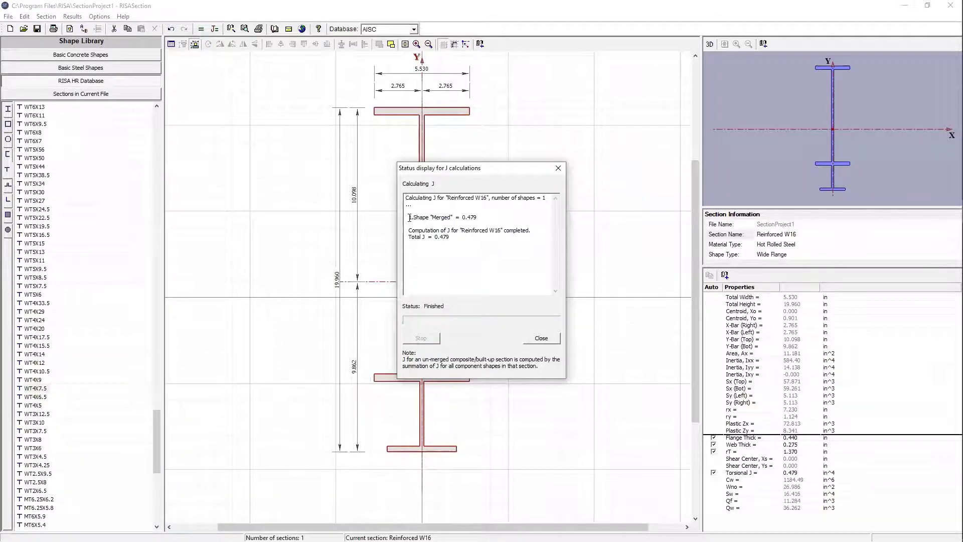
mouse_move(410, 218)
left_mouse_down()
mouse_move(486, 216)
mouse_move(441, 237)
mouse_move(406, 229)
left_mouse_up()
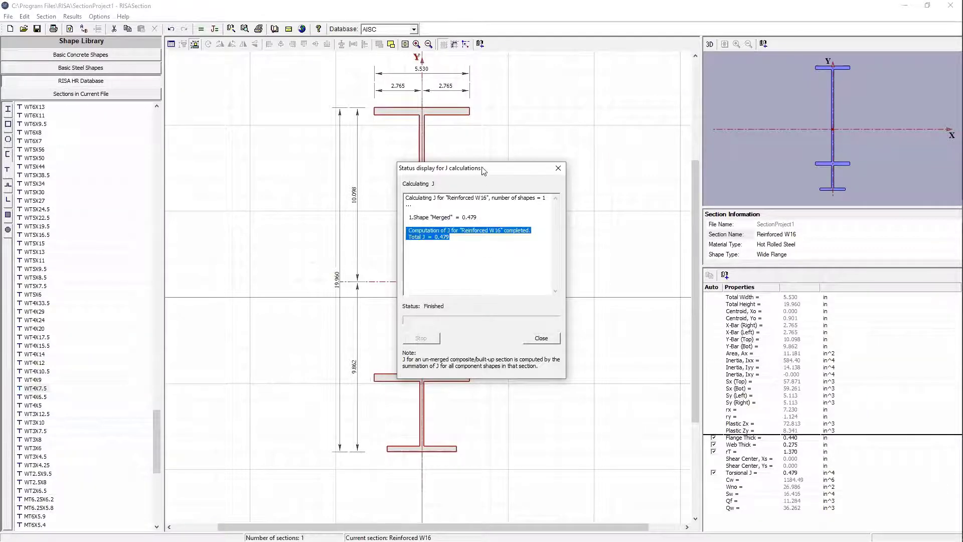
left_click_drag(484, 168, 587, 151)
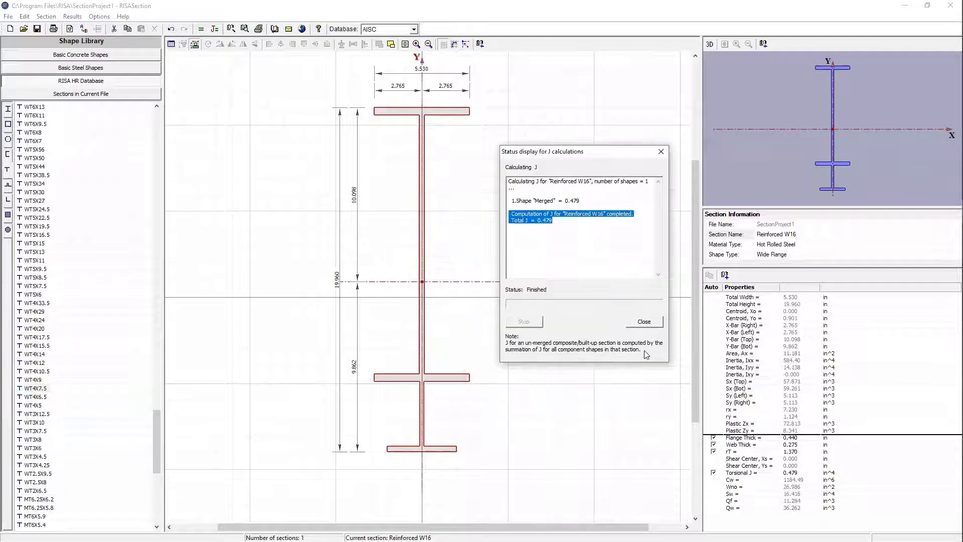
left_click(643, 322)
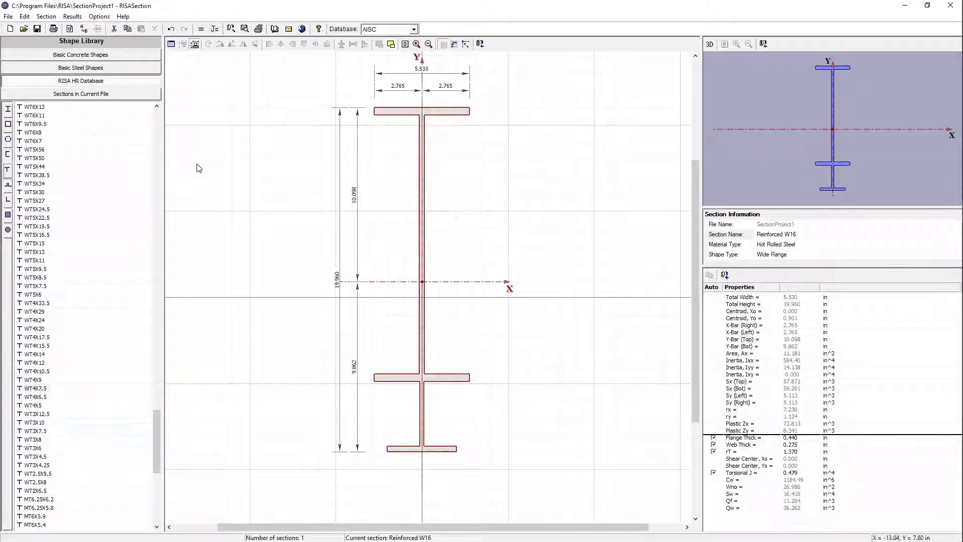
Step: Begin saving the section file under a new name and copy the path of the RISASection Files folder
scroll(252, 101, "up", 2)
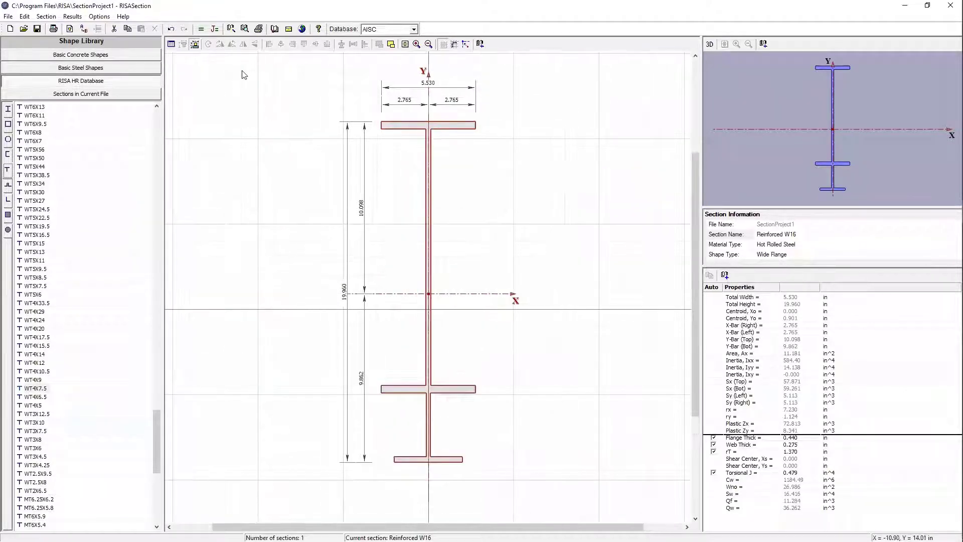
left_click(10, 16)
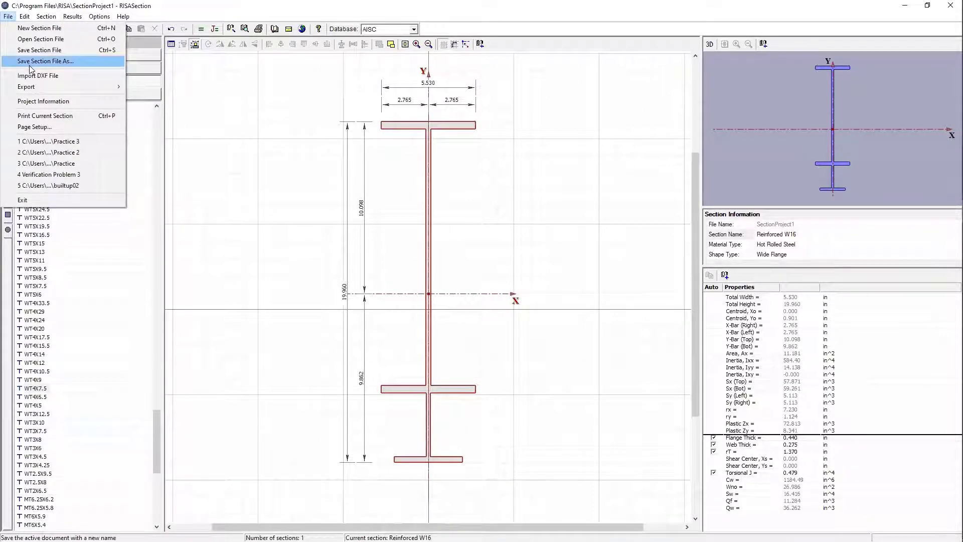
left_click(49, 62)
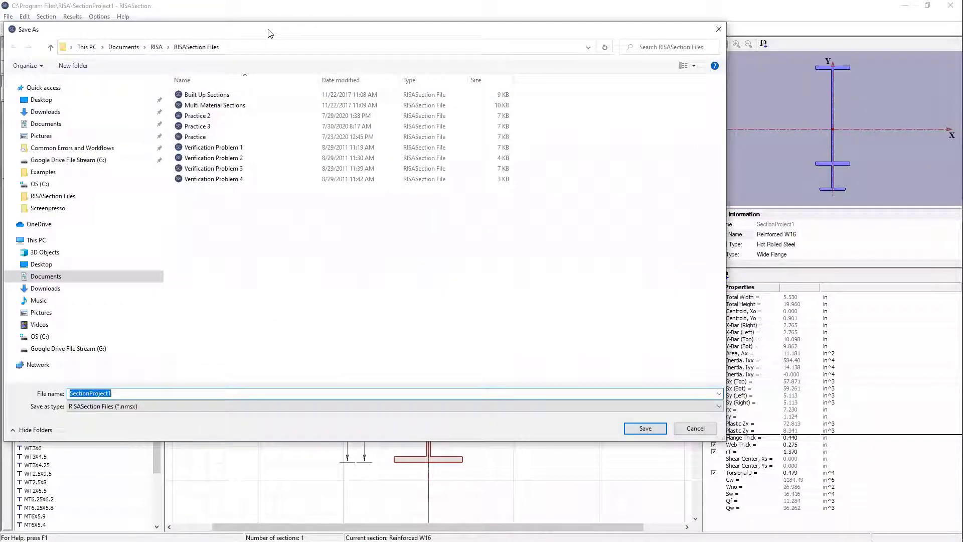
left_click_drag(270, 33, 399, 58)
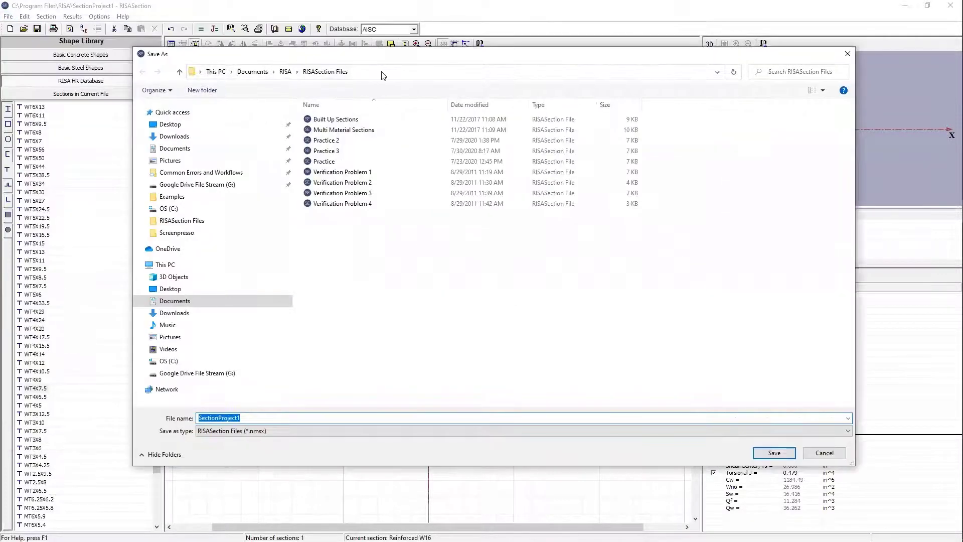
left_click(382, 72)
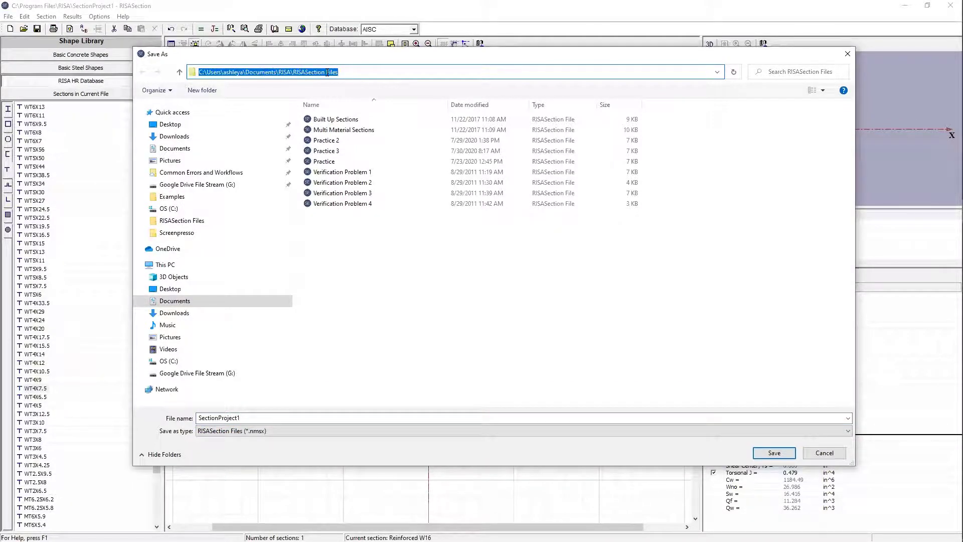
right_click(363, 71)
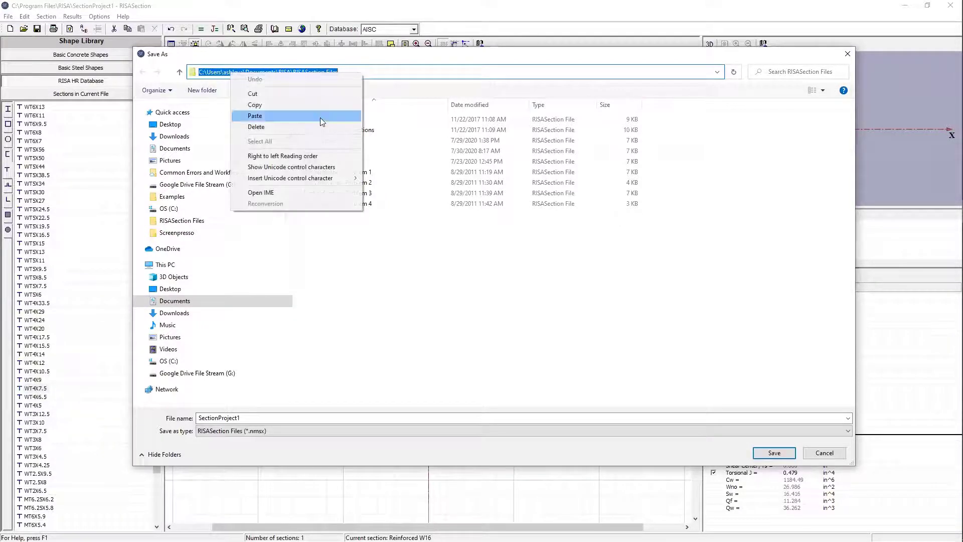
left_click(325, 105)
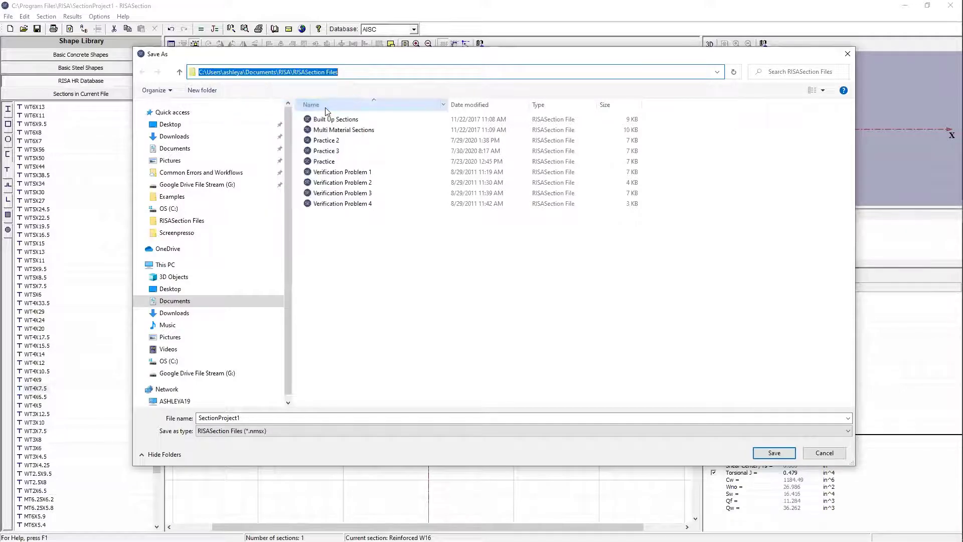
left_click(374, 76)
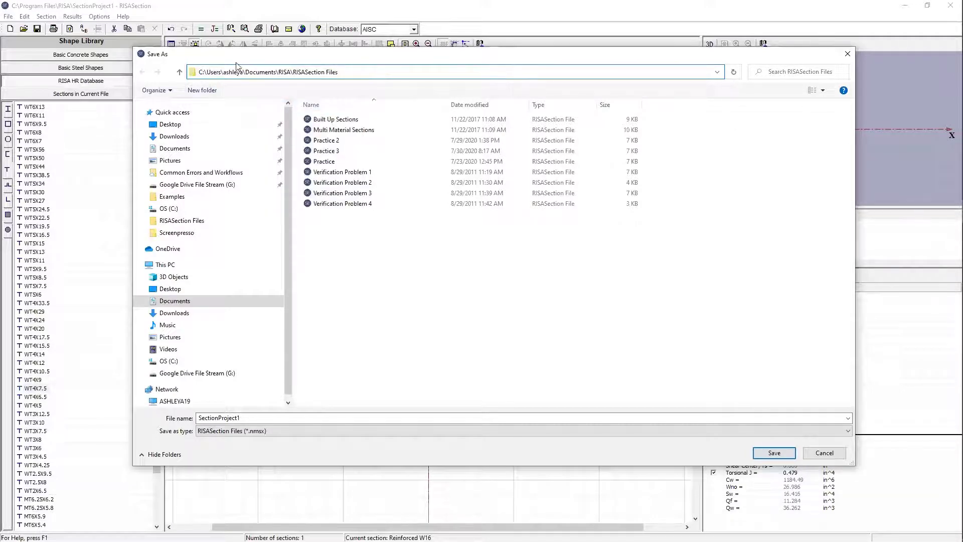
left_click(399, 322)
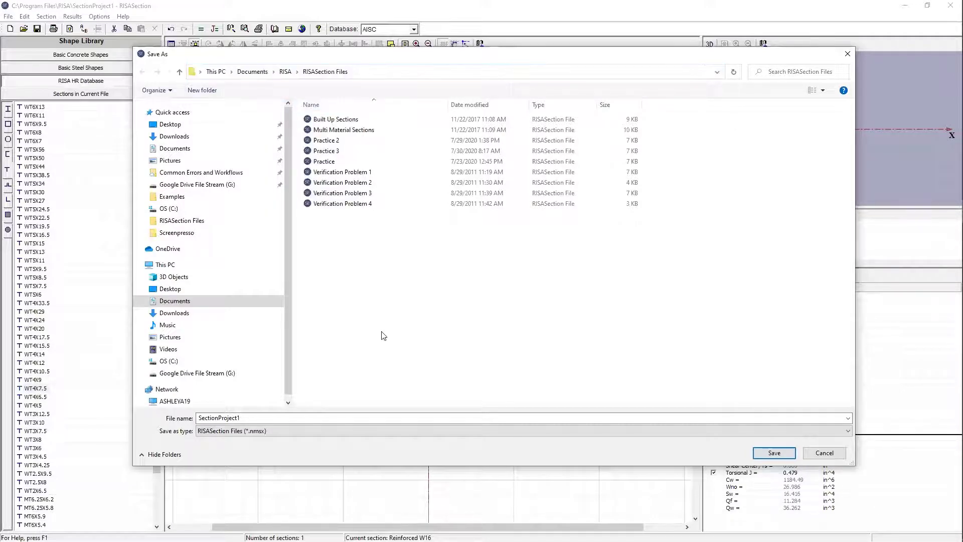
Step: Name the file RISA Live and save it in the RISASection Files folder
double_click(287, 419)
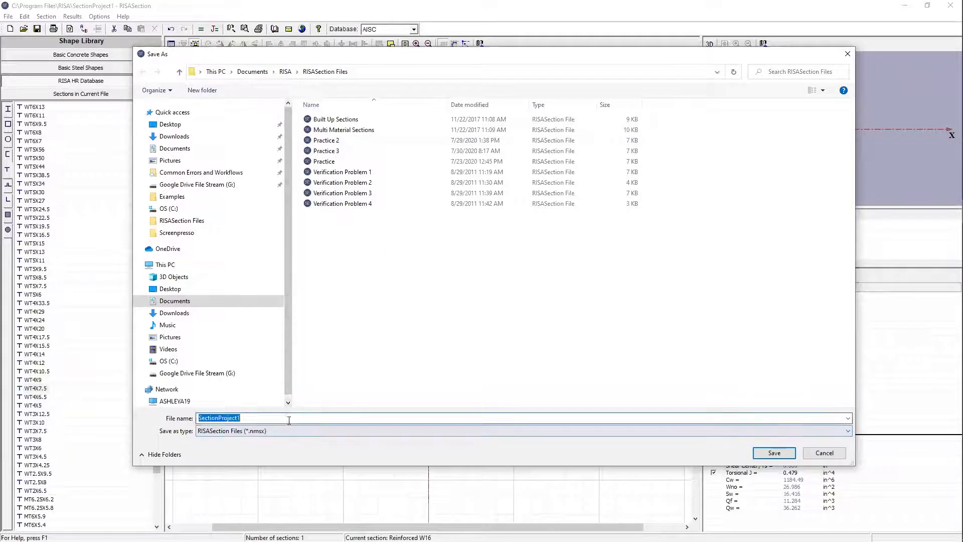
type("RISA Live")
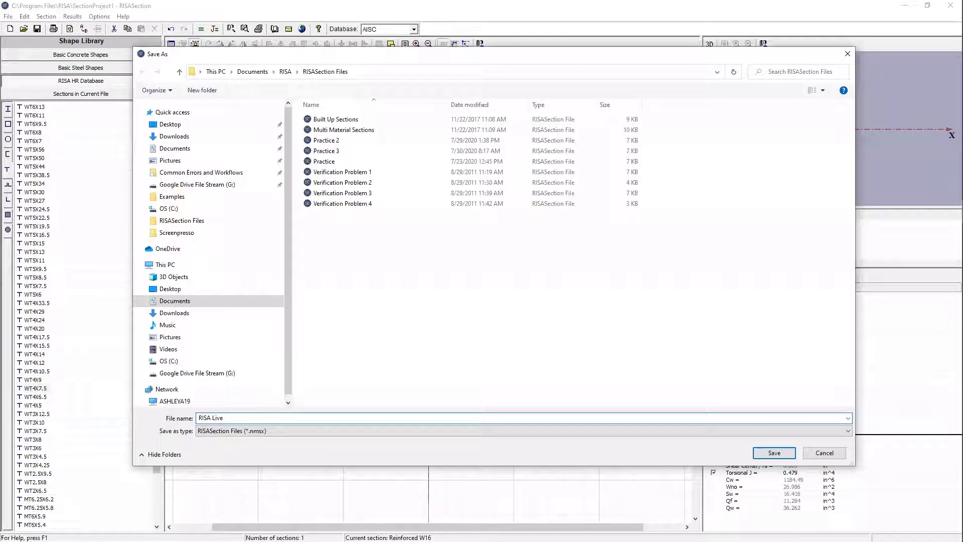
left_click(773, 453)
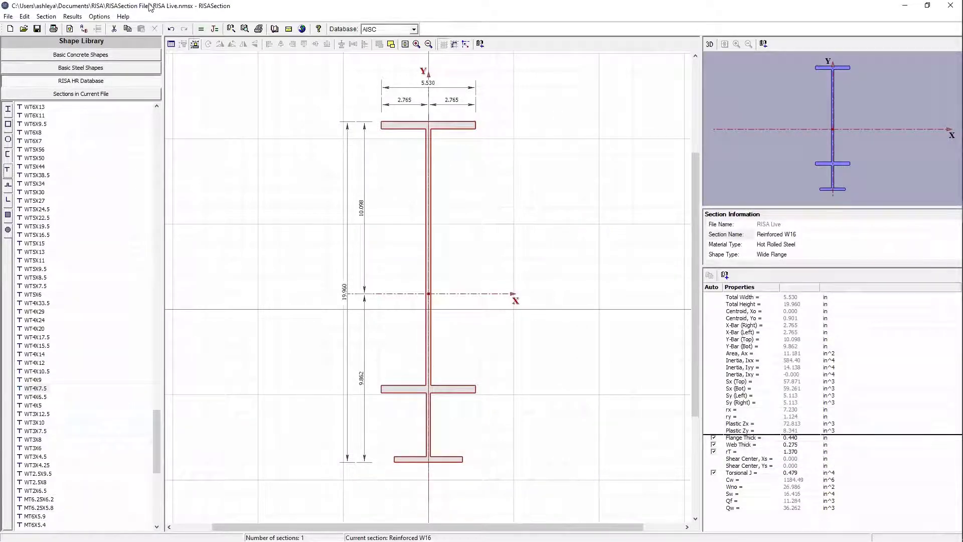
Step: List the sections in the current file and check the options available for Reinforced W16
left_click(123, 95)
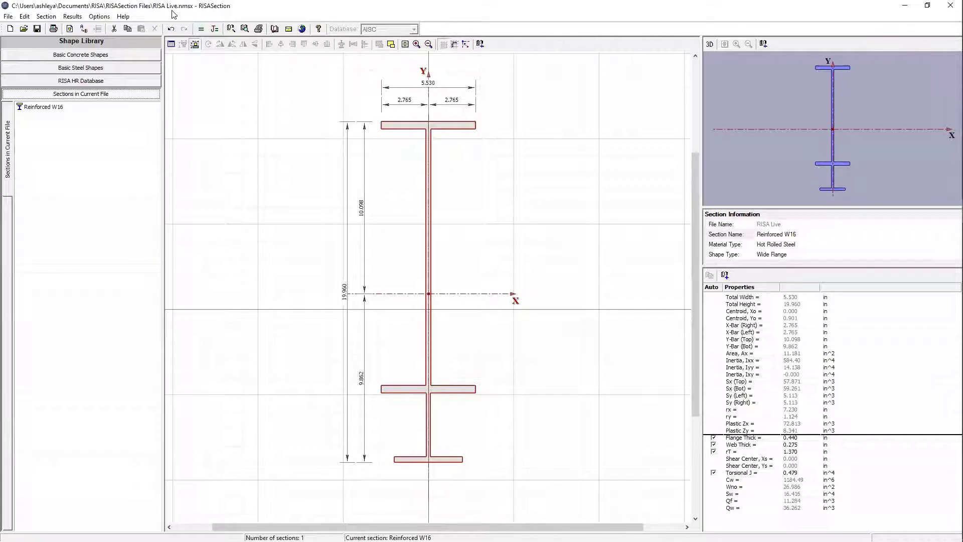
left_click(52, 108)
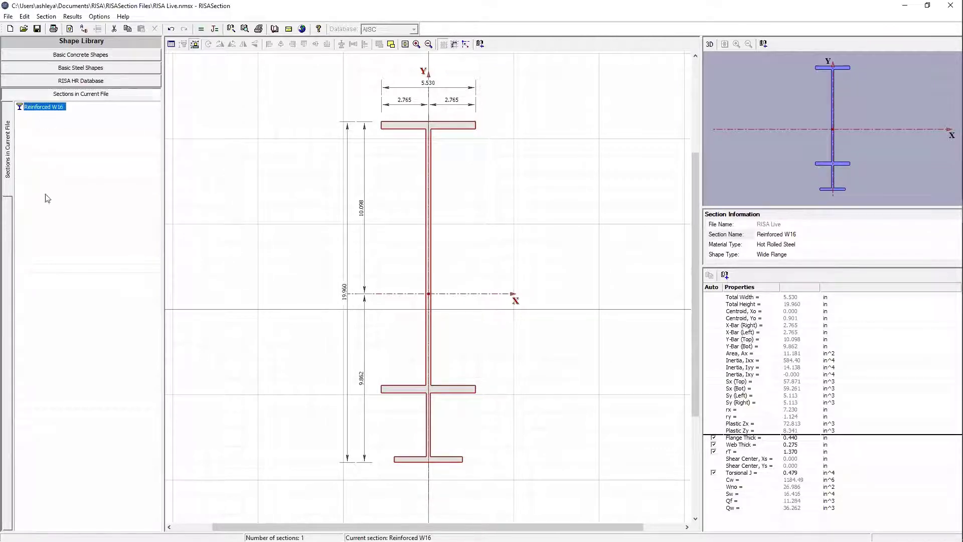
right_click(53, 110)
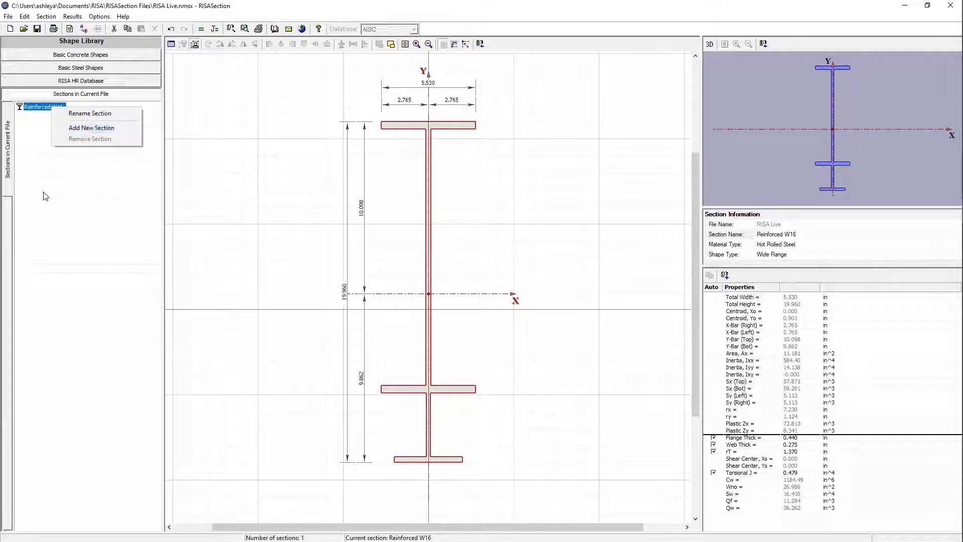
left_click(50, 246)
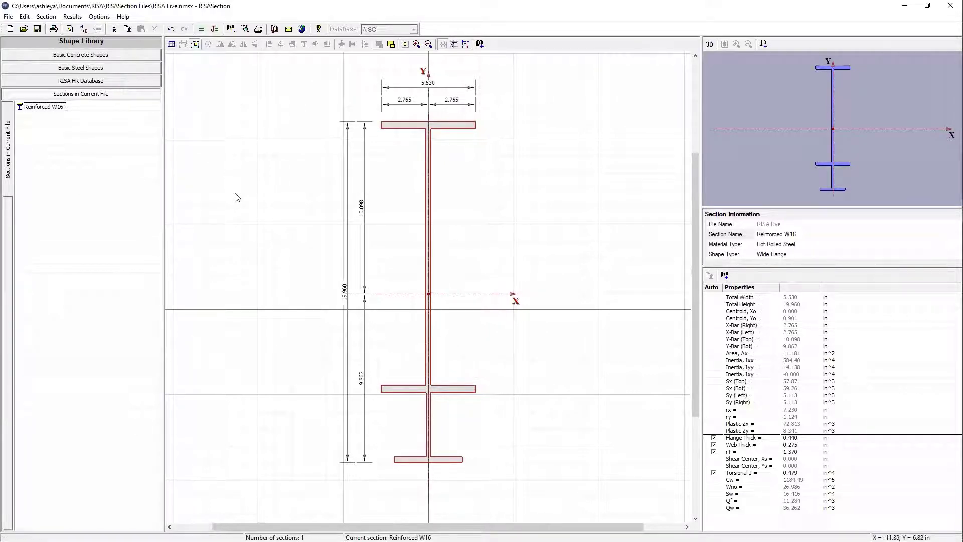
Step: Search the computer for "risa" and launch RISA-3D 18.0
key("super")
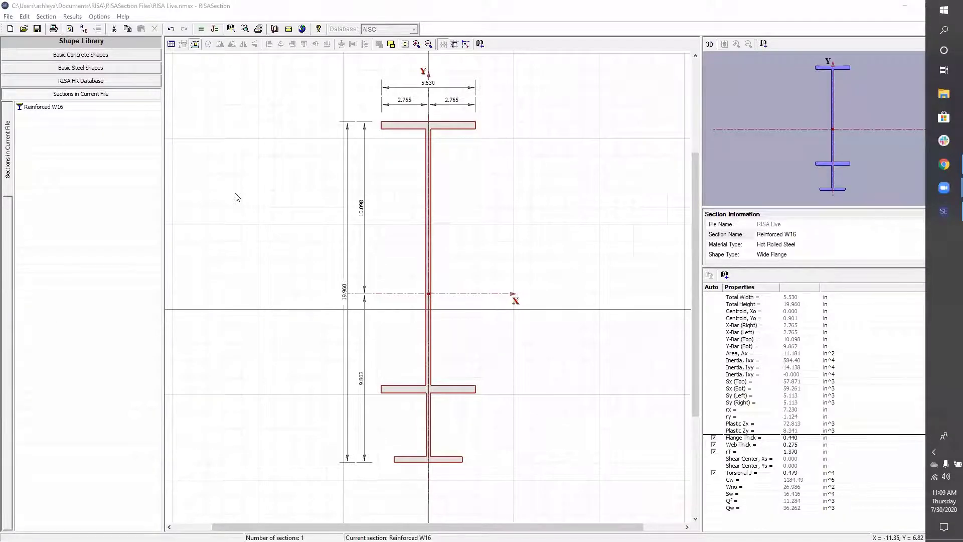
type("risa")
key("Down")
key("Down")
key("Down")
key("Down")
key("Down")
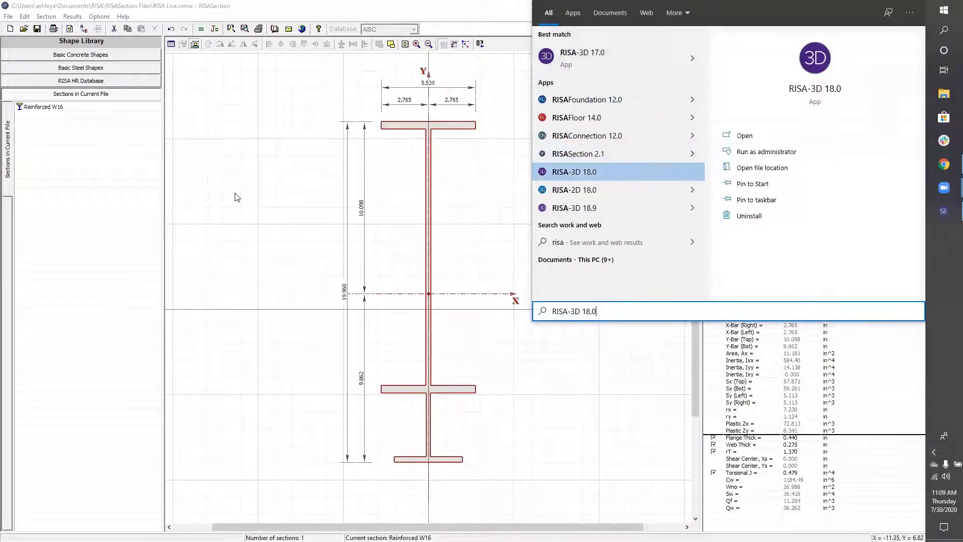
key("Return")
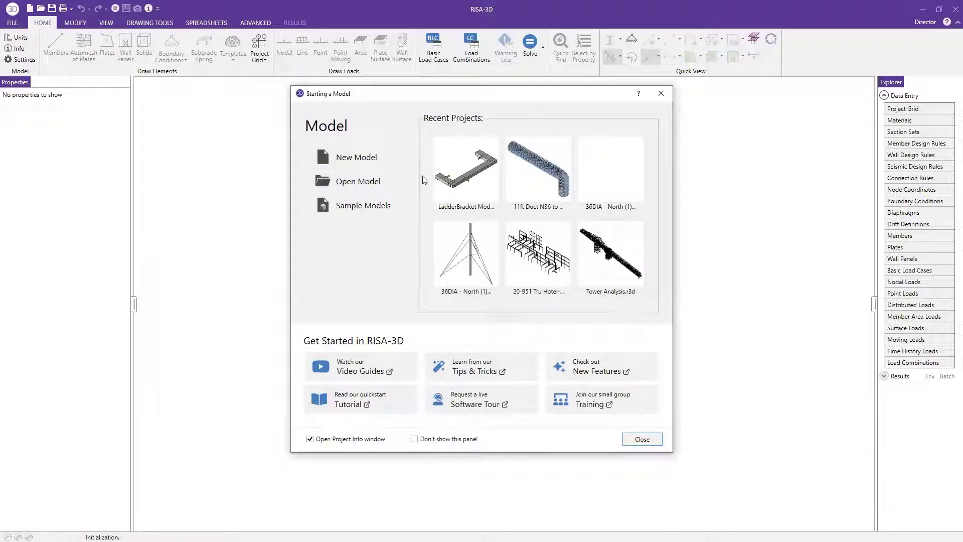
Step: Create a new RISA-3D model and accept the default project information
left_click(357, 158)
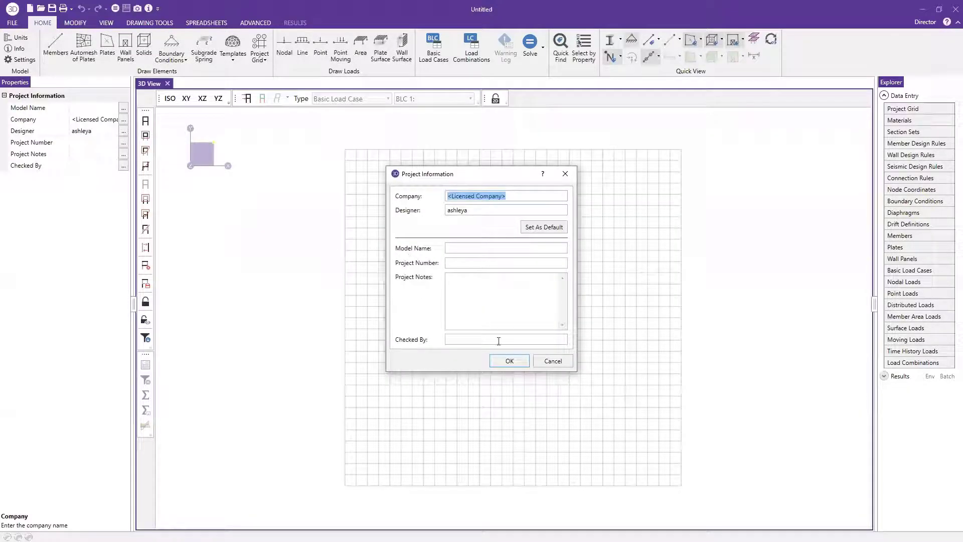
left_click(517, 363)
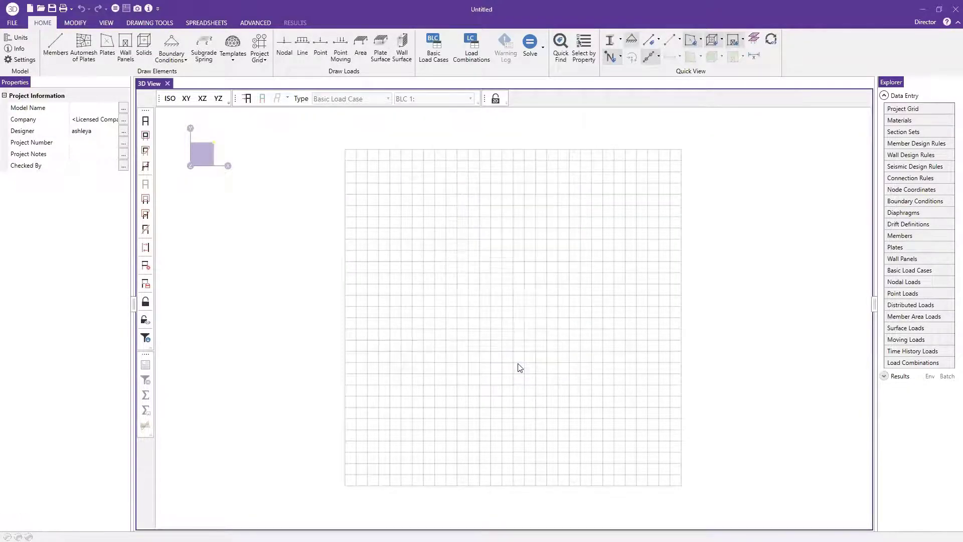
scroll(591, 345, "up", 1)
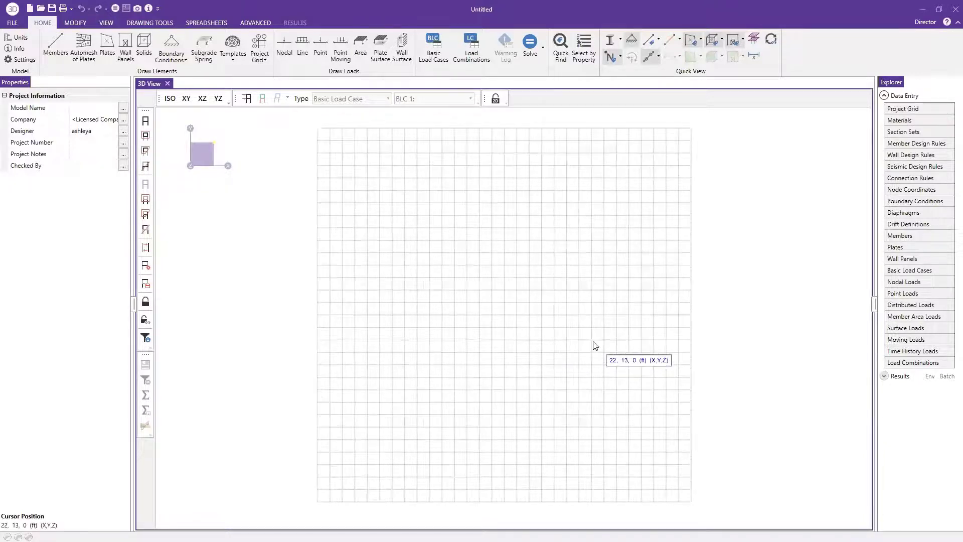
left_click_drag(591, 362, 570, 367)
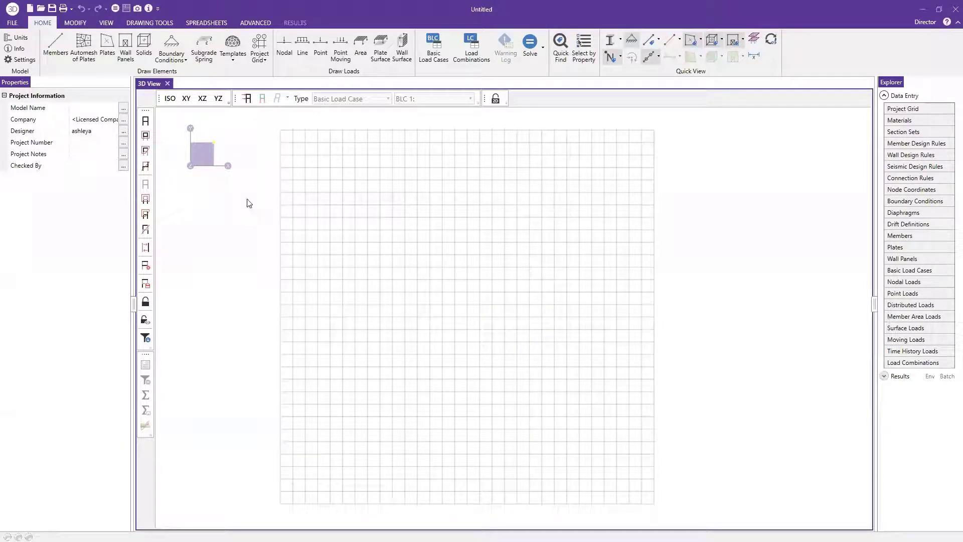
Step: Check the folder path set for RISASection files in the application settings' file locations and accept the settings
left_click(12, 23)
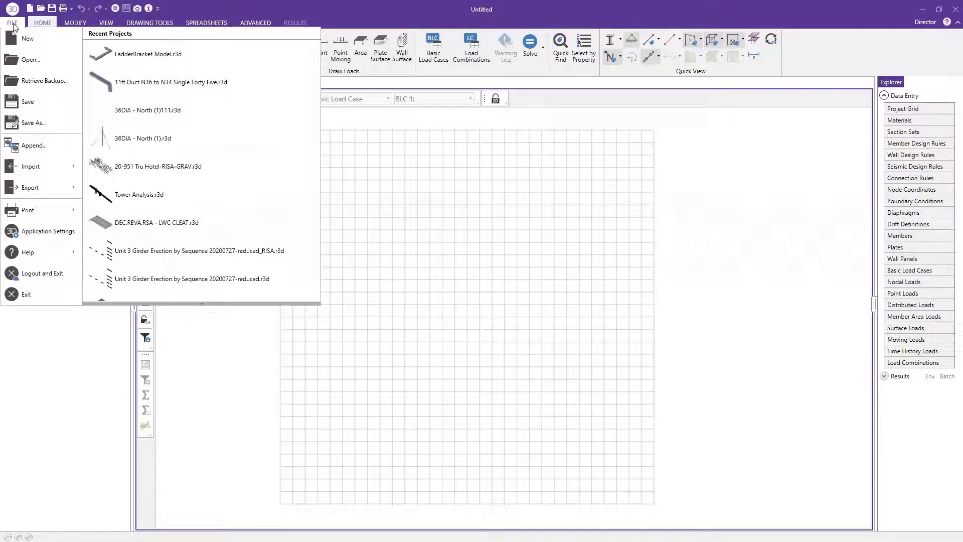
left_click(36, 232)
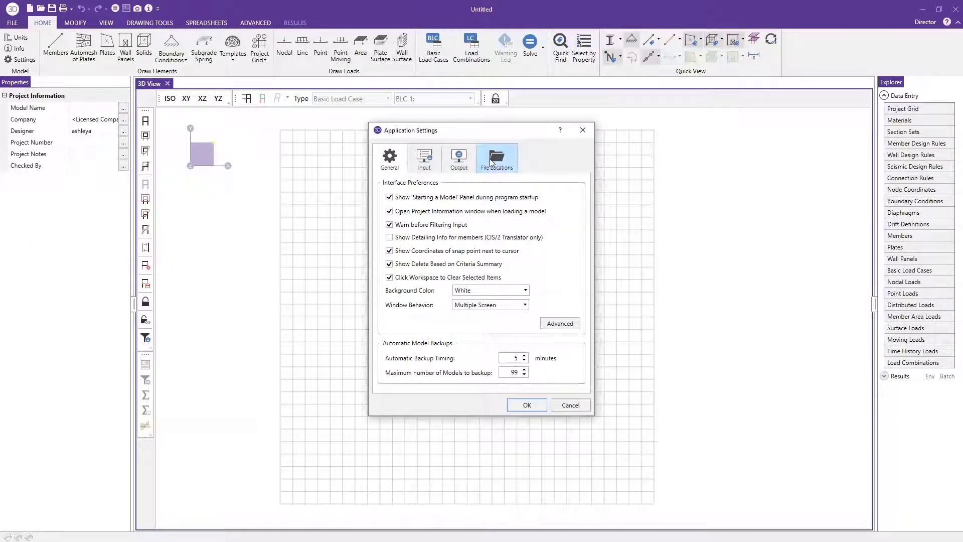
left_click(504, 162)
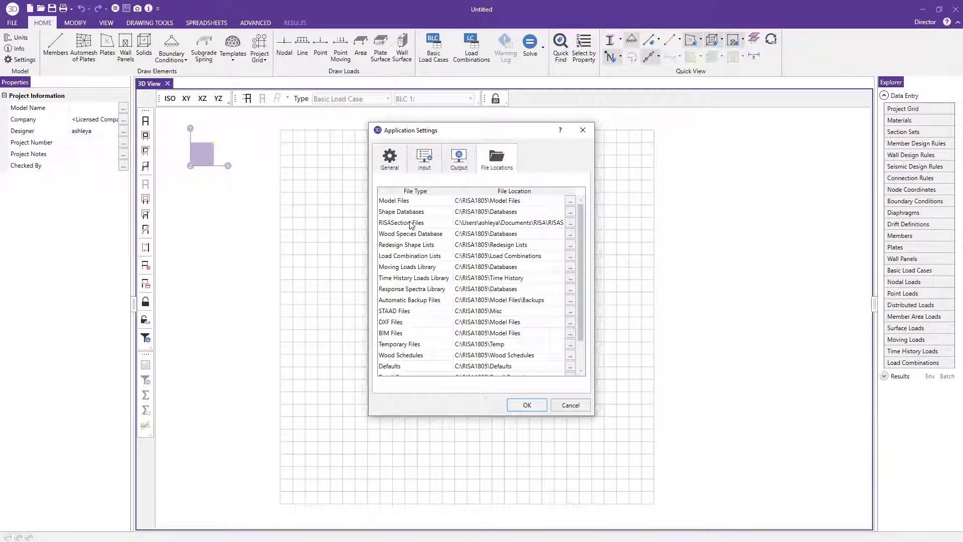
left_click_drag(470, 222, 572, 227)
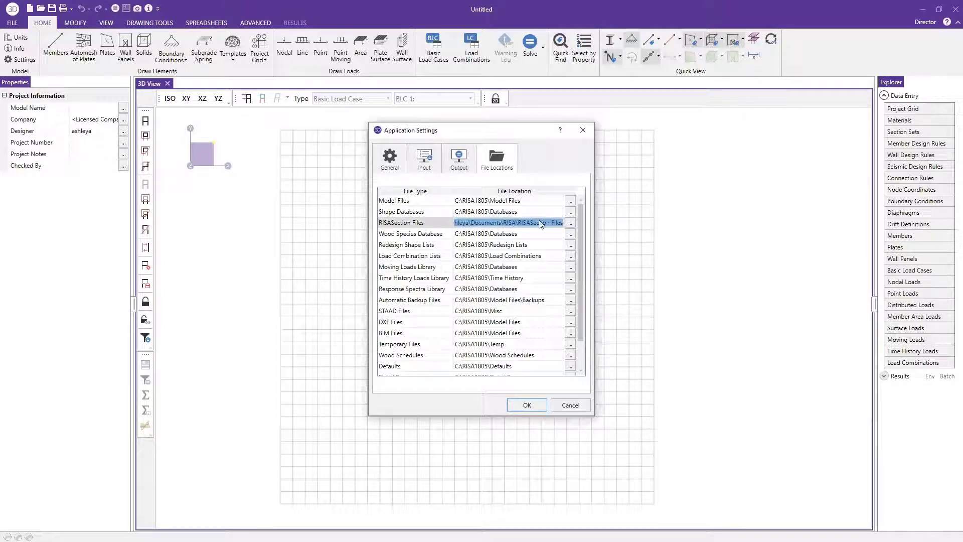
left_click(538, 402)
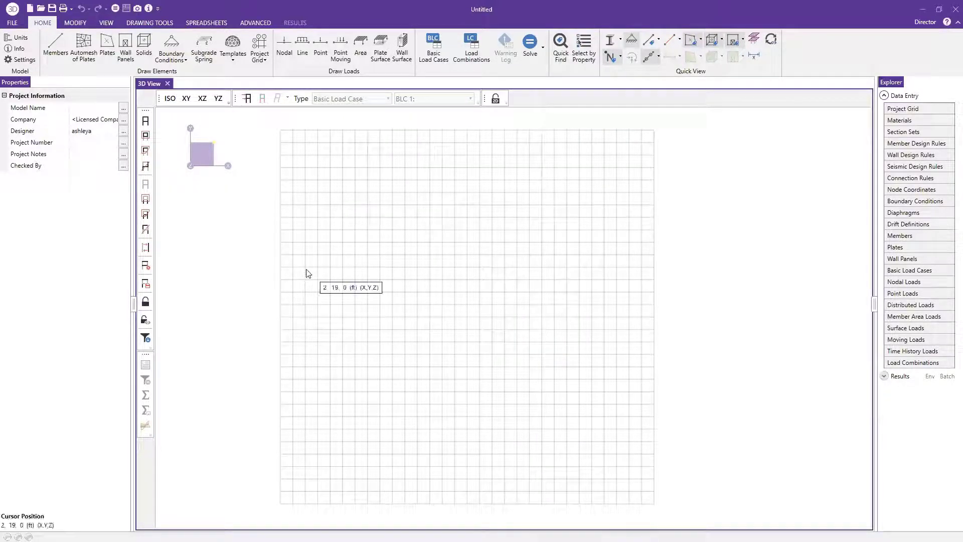
Step: Start drawing members and choose RISASection as the hot-rolled shape database for the member's directly assigned shape
left_click(57, 44)
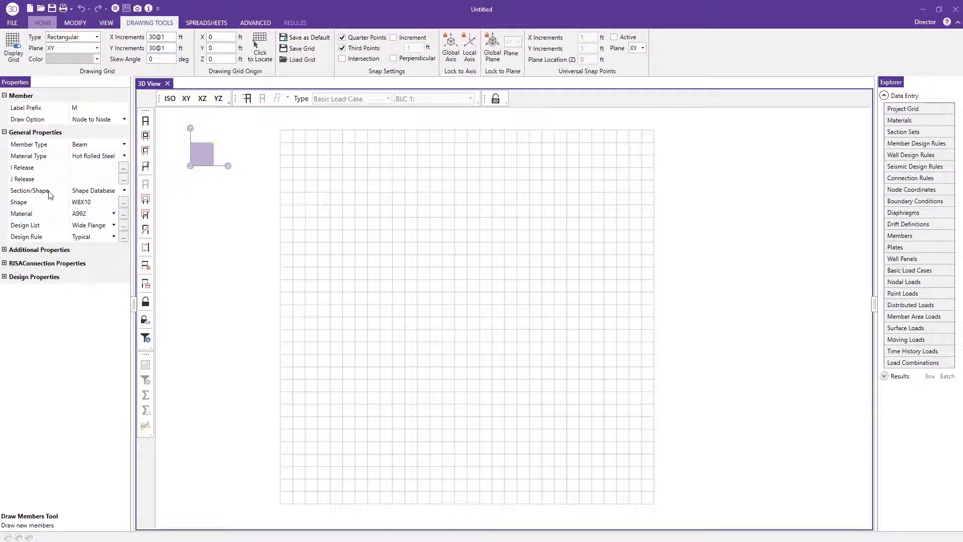
left_click(123, 203)
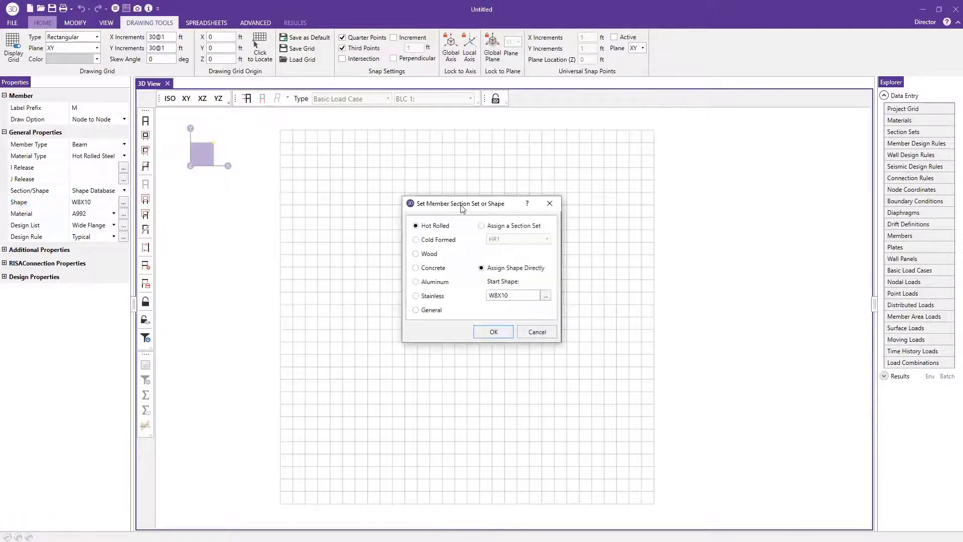
left_click_drag(446, 206, 386, 152)
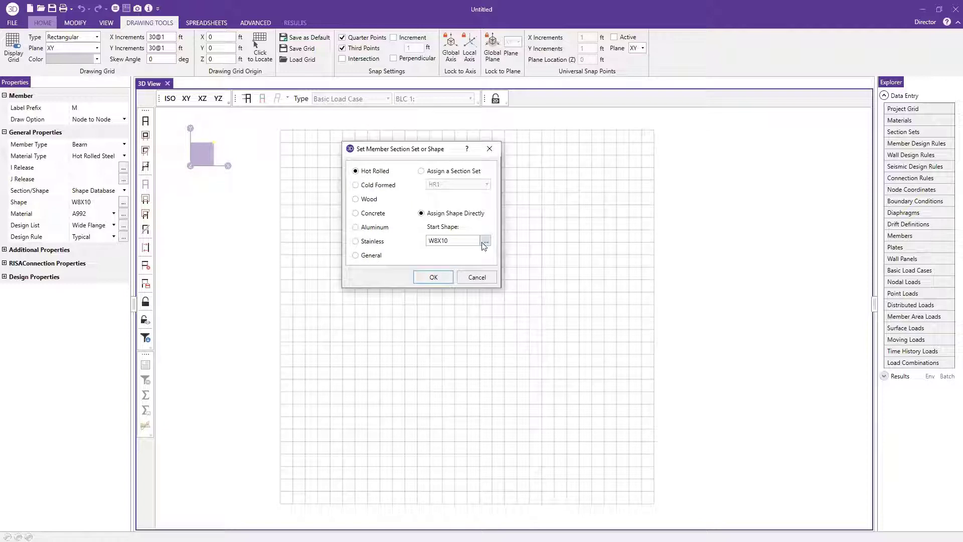
left_click(485, 242)
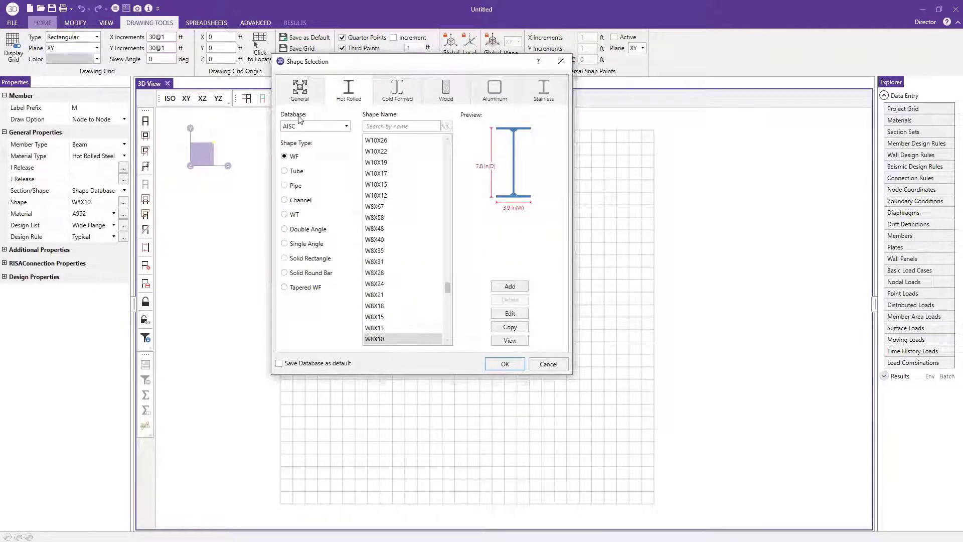
left_click(338, 131)
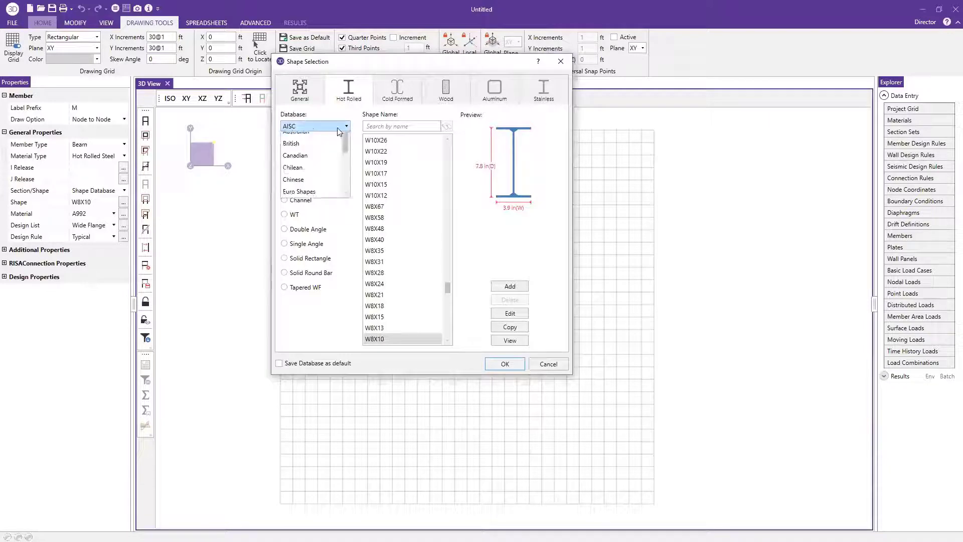
scroll(325, 183, "down", 2)
scroll(325, 184, "down", 1)
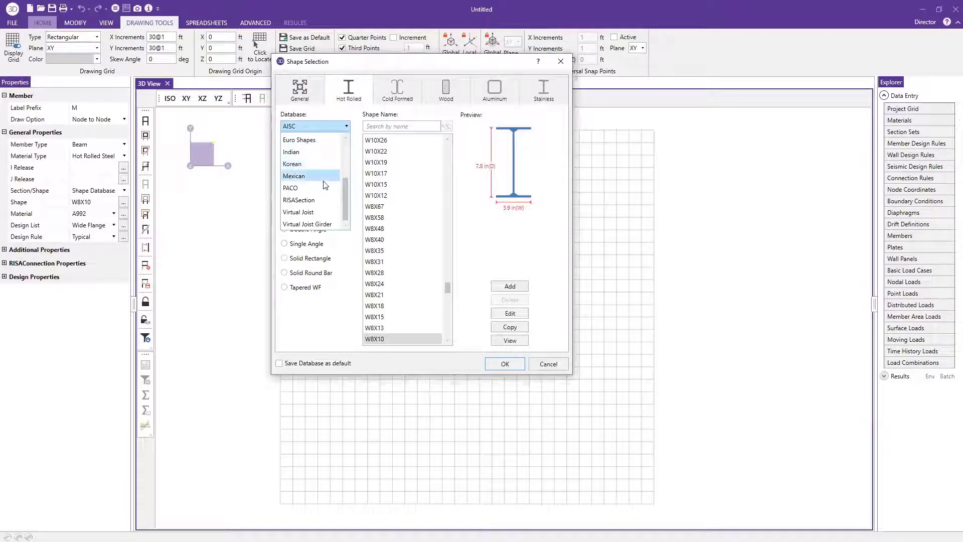
left_click(301, 199)
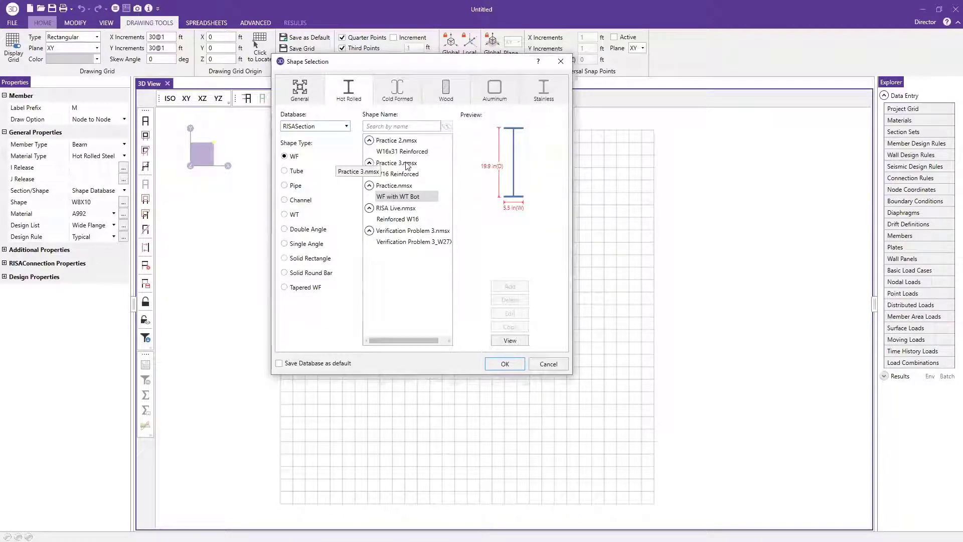
Step: Select Reinforced W16 from RISA Live.nmsx, review its section properties, and assign it as the member's start shape
left_click(398, 219)
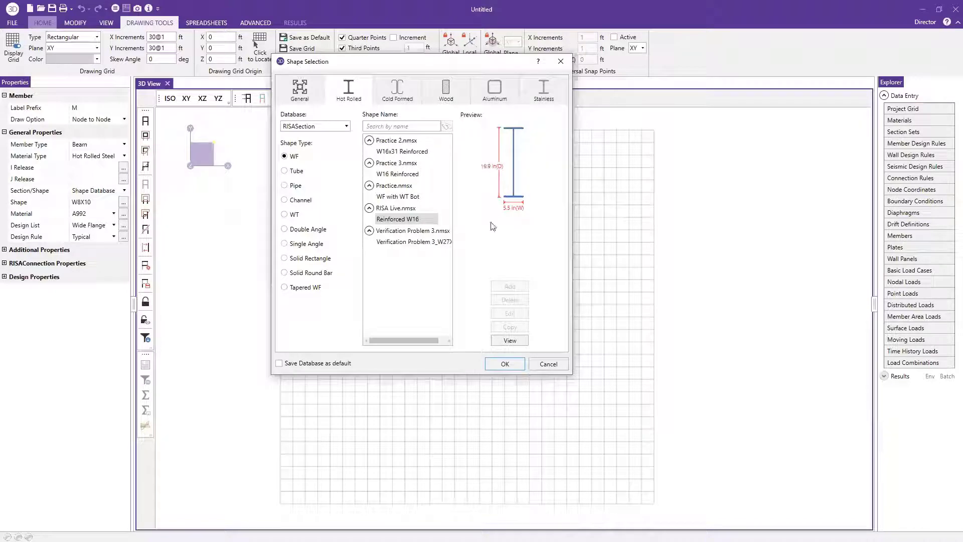
left_click(509, 341)
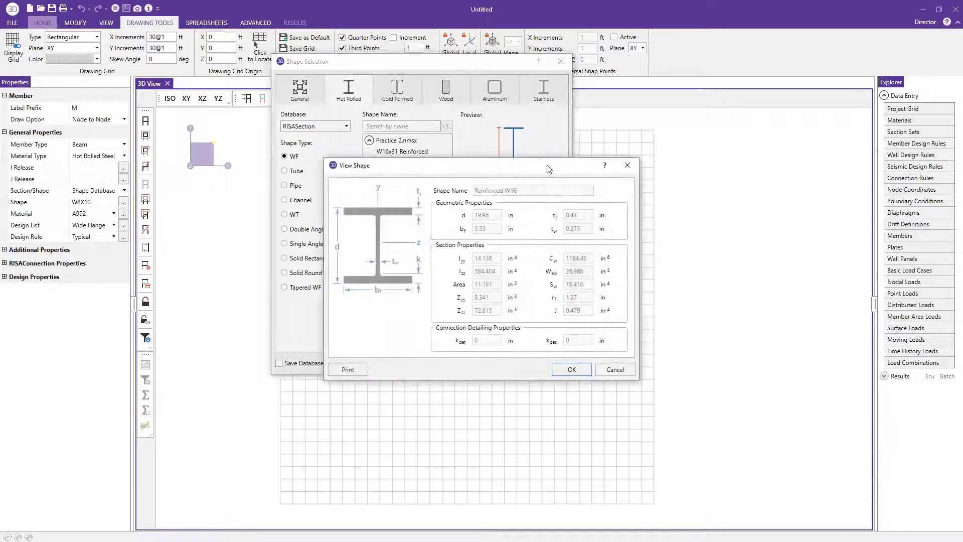
left_click_drag(549, 169, 550, 99)
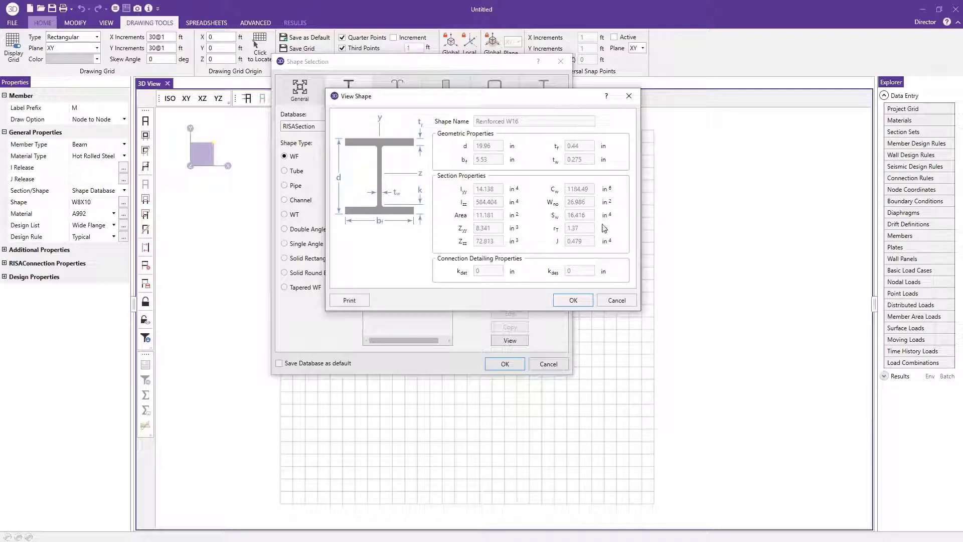
left_click(574, 299)
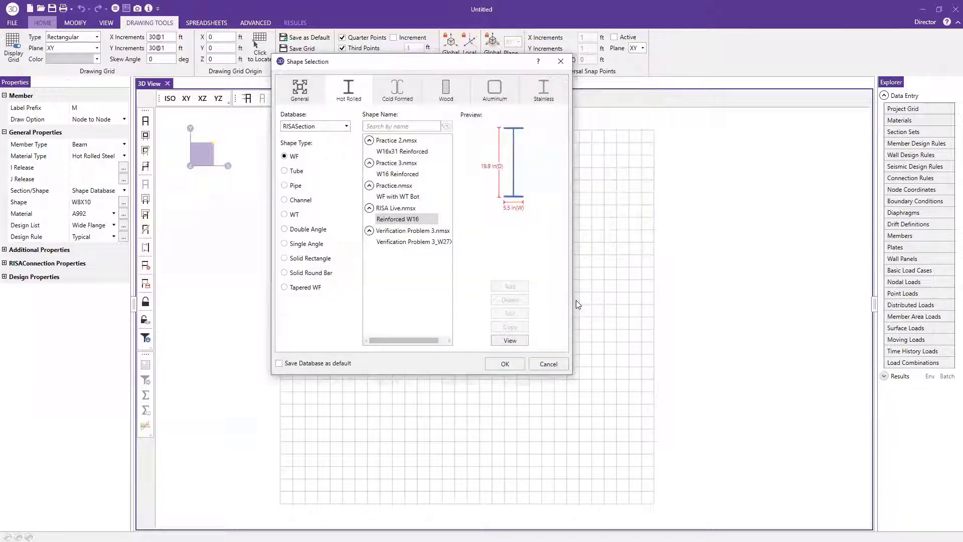
left_click(505, 364)
left_click(433, 277)
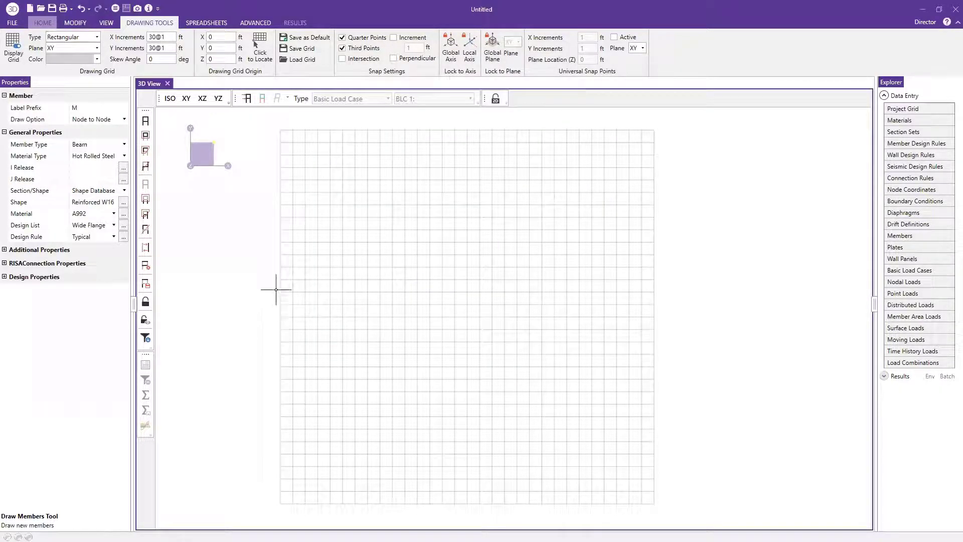
Step: Draw a horizontal beam about 20 ft long starting midway up the drawing grid's left edge
left_click(280, 316)
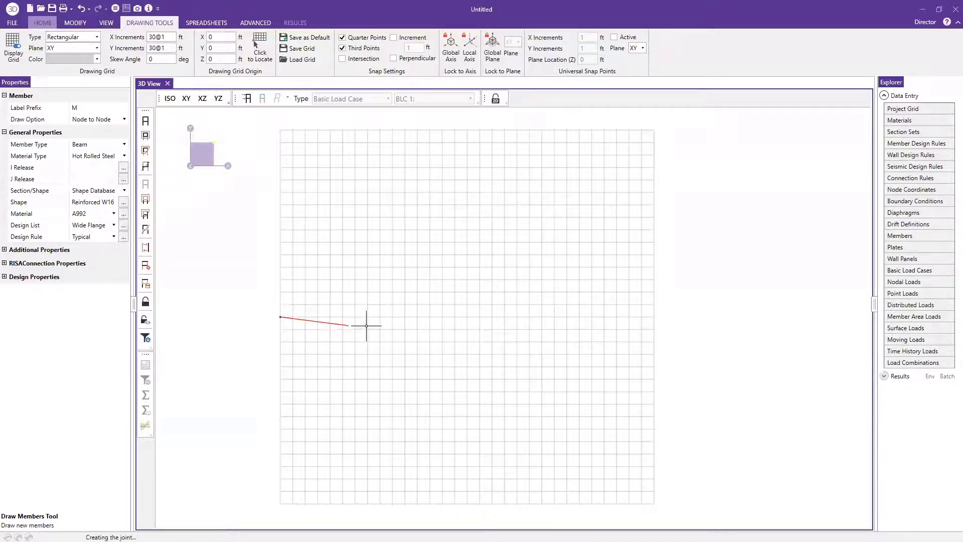
left_click(530, 316)
key("Escape")
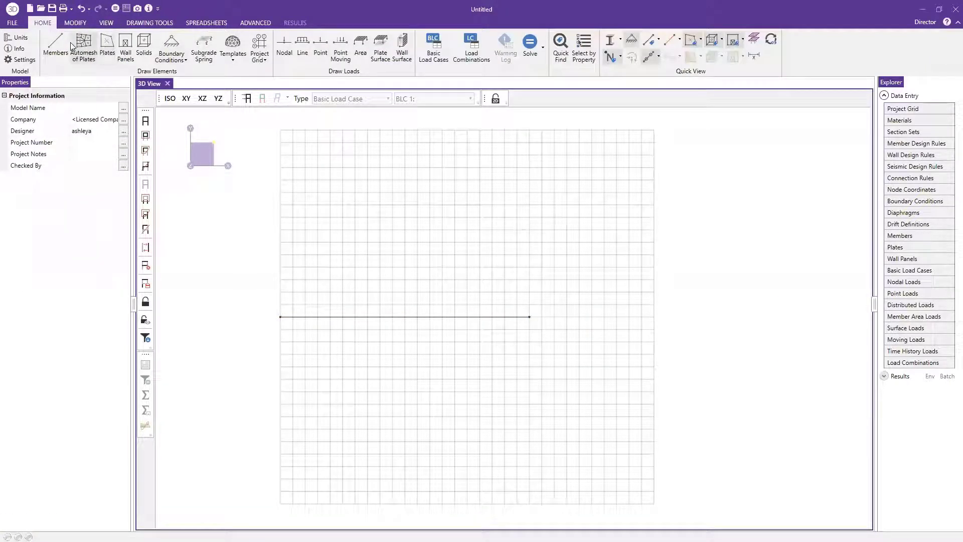
Step: Render the beam's full shape and examine it in an isometric view
left_click(609, 42)
left_click(610, 41)
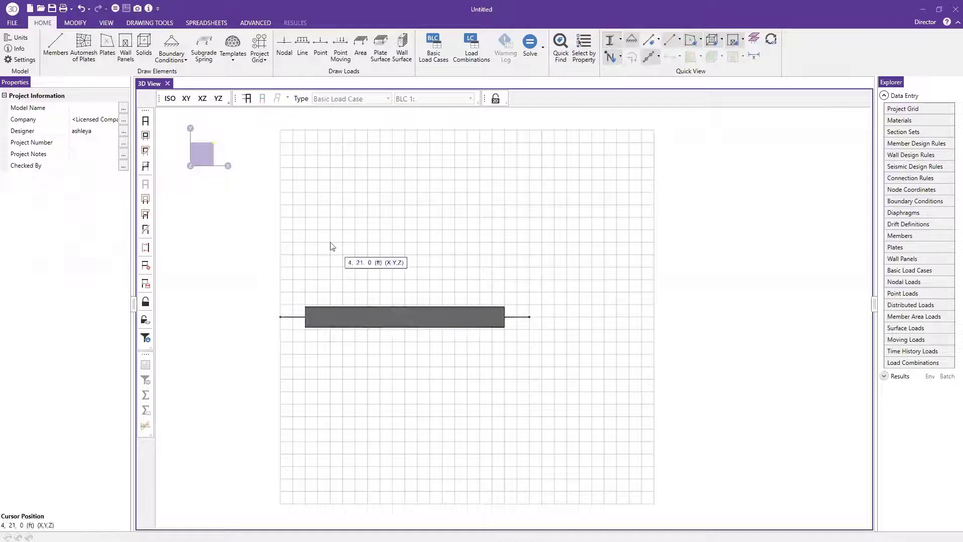
left_click(170, 98)
mouse_move(442, 332)
left_mouse_down()
mouse_move(453, 320)
mouse_move(425, 326)
left_mouse_up()
scroll(477, 375, "up", 4)
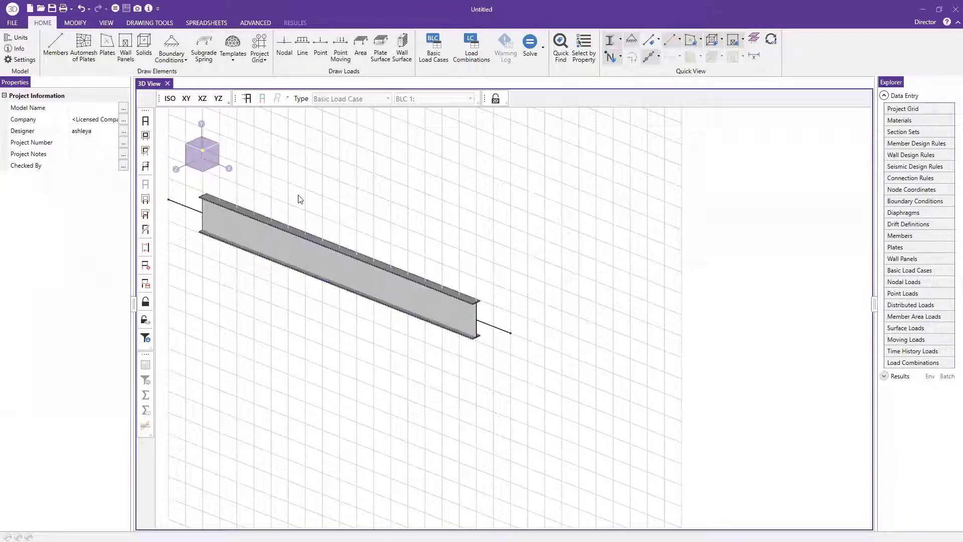
left_click_drag(310, 189, 336, 205)
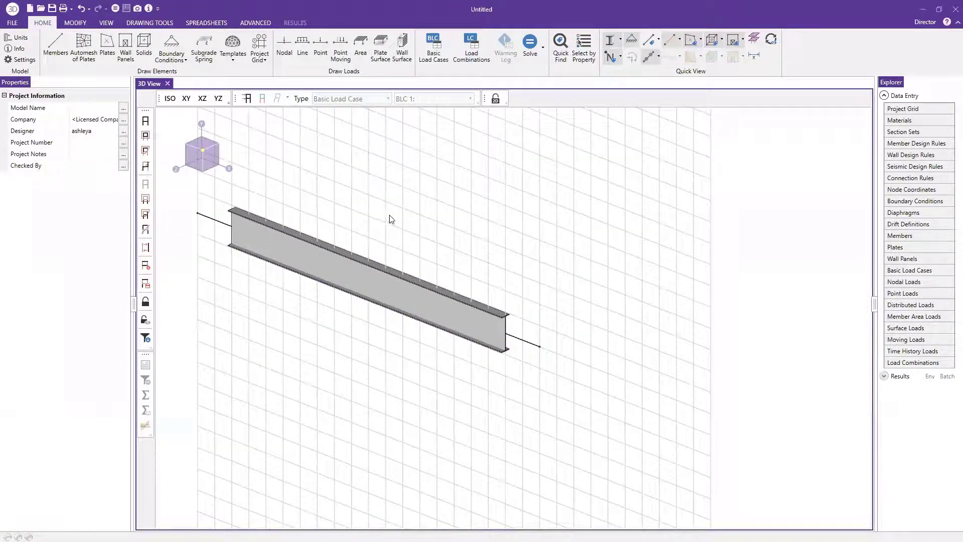
left_click_drag(507, 235, 500, 340)
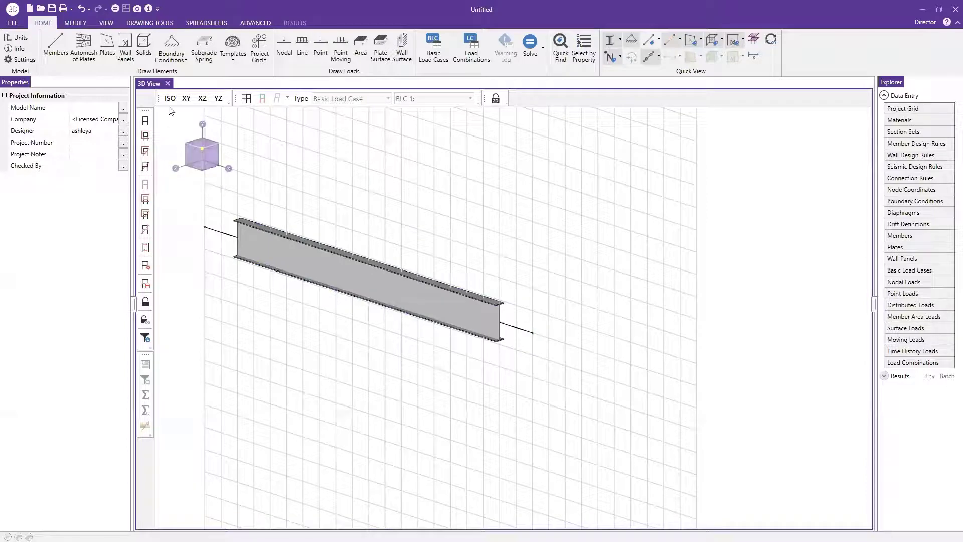
Step: Return to the XY view and switch the beam's display back to a plain line
left_click(186, 99)
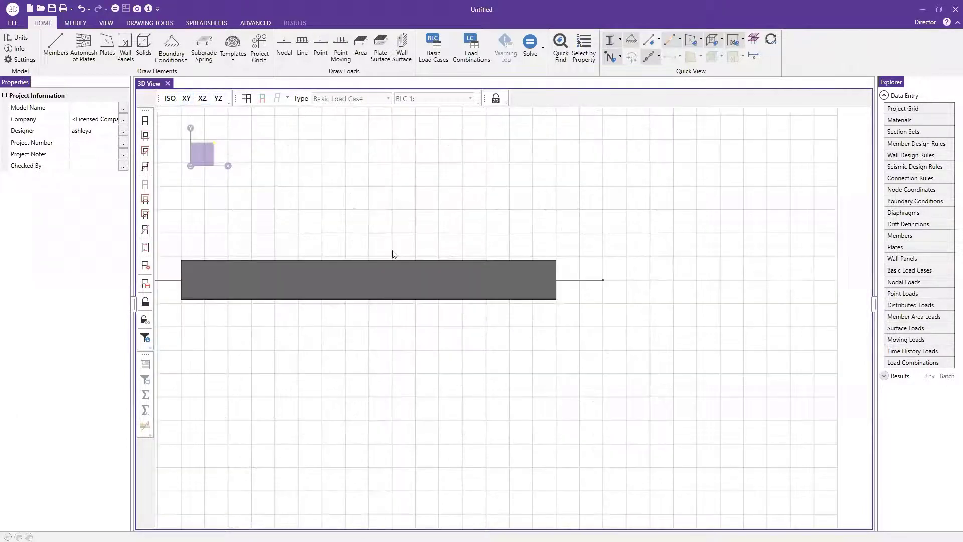
scroll(393, 254, "down", 2)
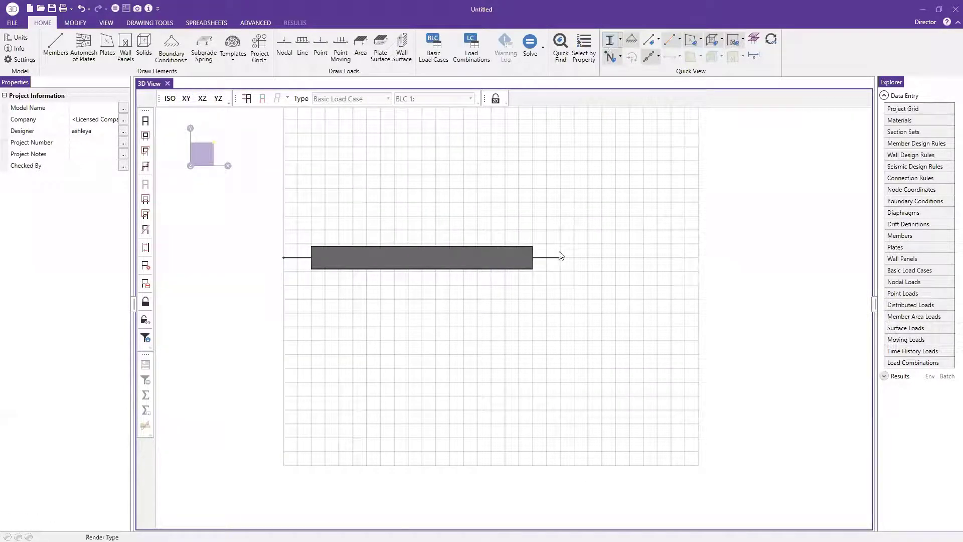
left_click(669, 40)
left_click_drag(498, 339, 471, 335)
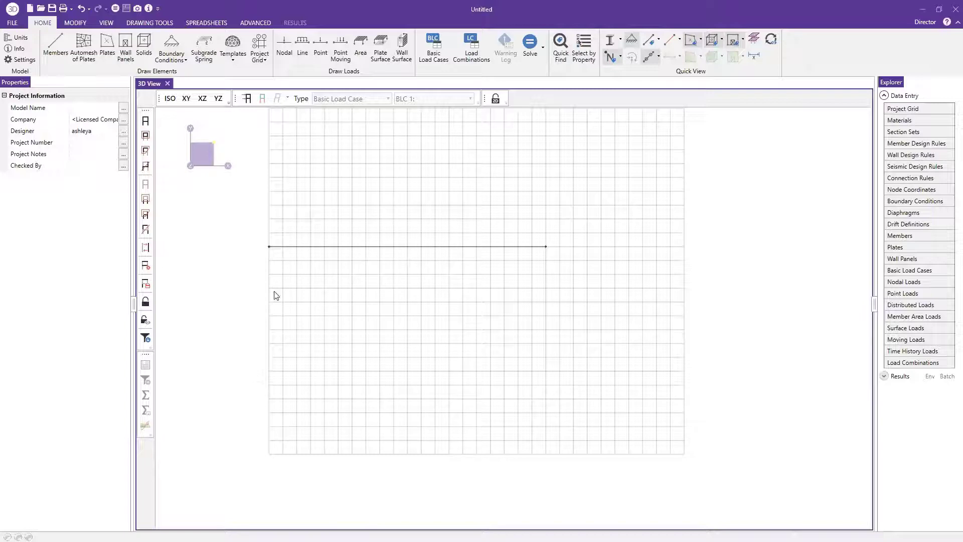
Step: Start drawing a new member and set its member type to Column
left_click(57, 45)
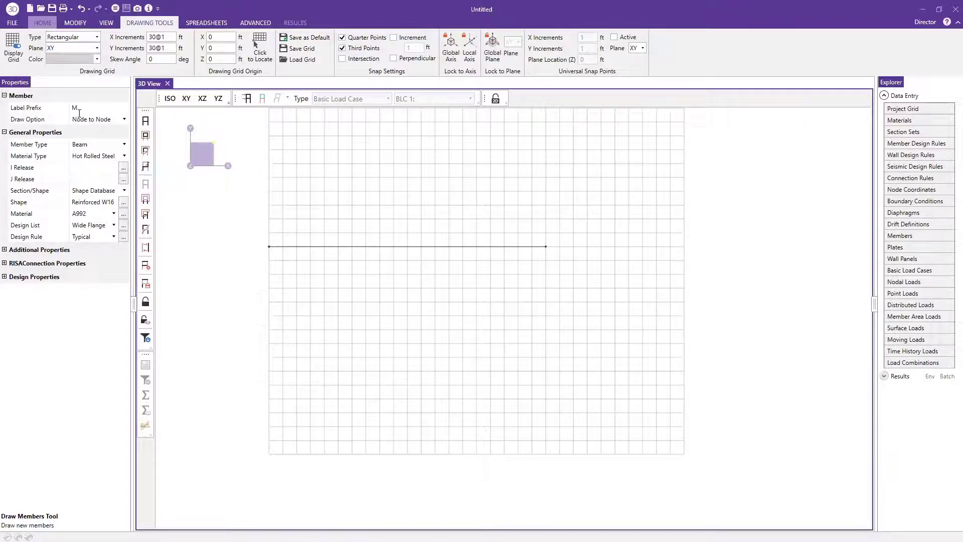
left_click(90, 145)
left_click(89, 170)
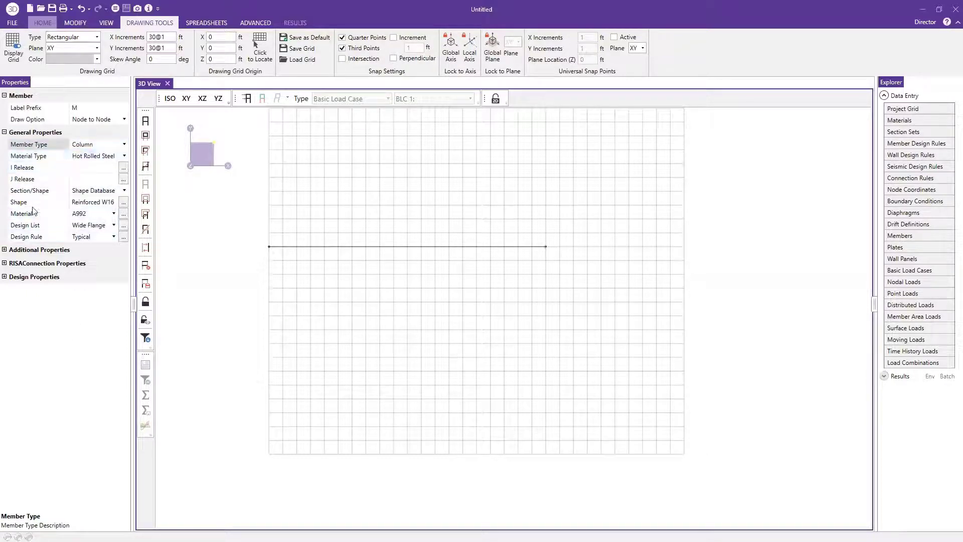
Step: Choose the AISC database and the Tube shape type for the column's directly assigned shape
left_click(123, 203)
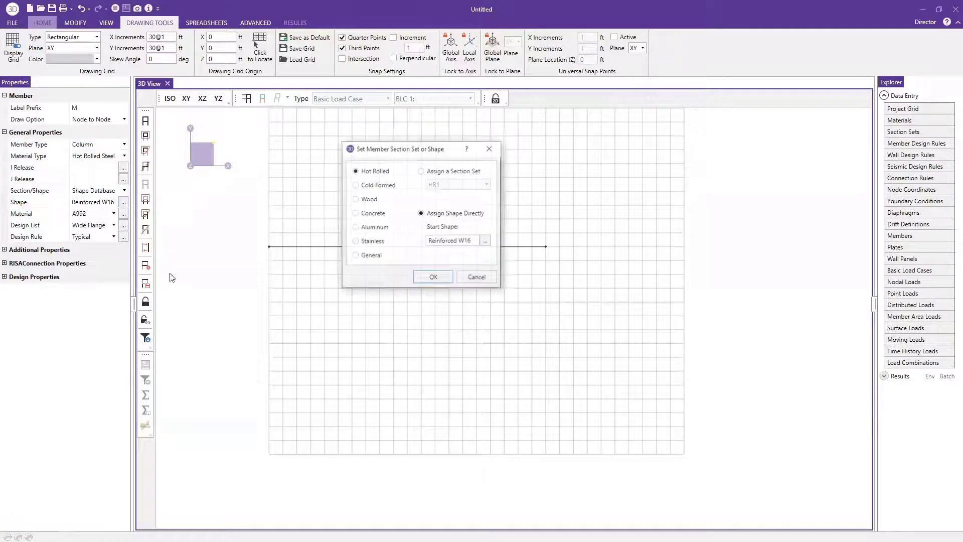
left_click(485, 240)
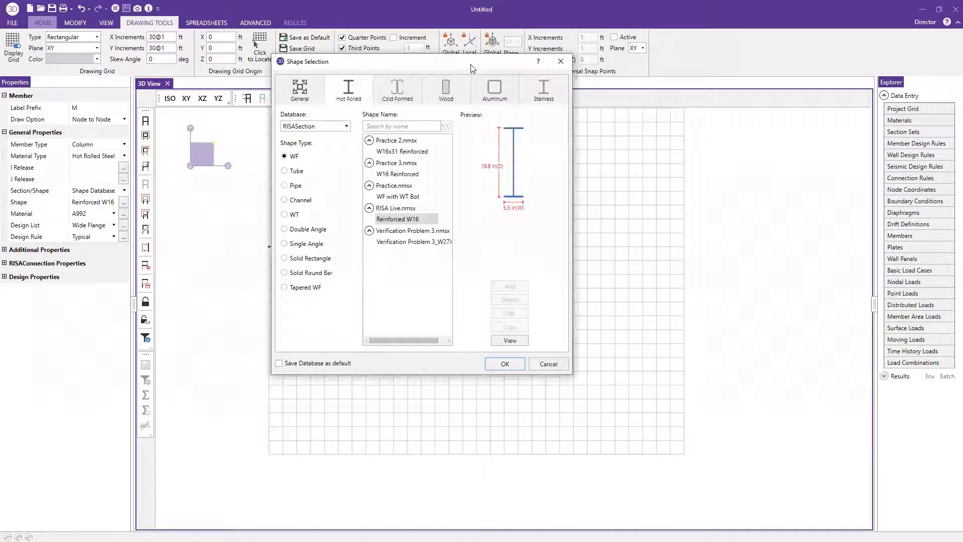
left_click_drag(471, 68, 481, 108)
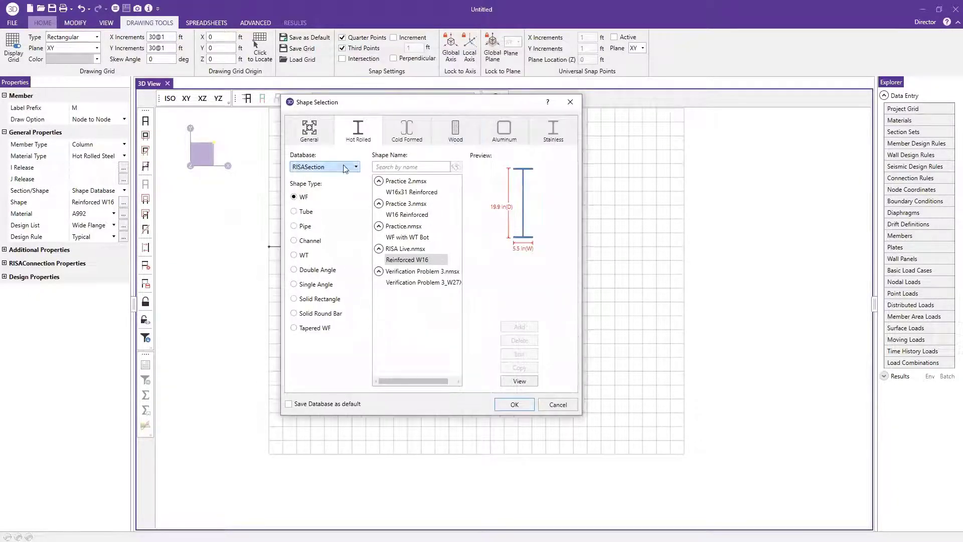
left_click(348, 167)
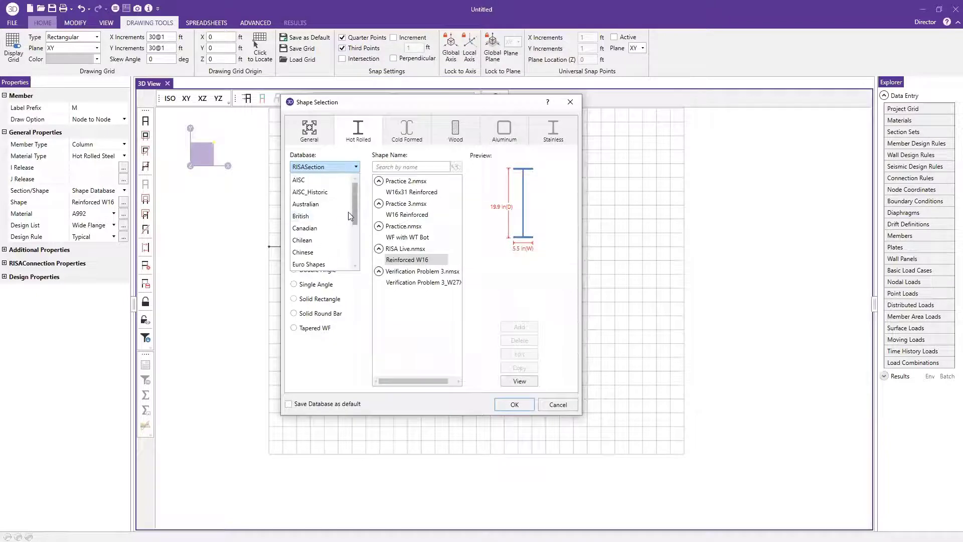
left_click(307, 180)
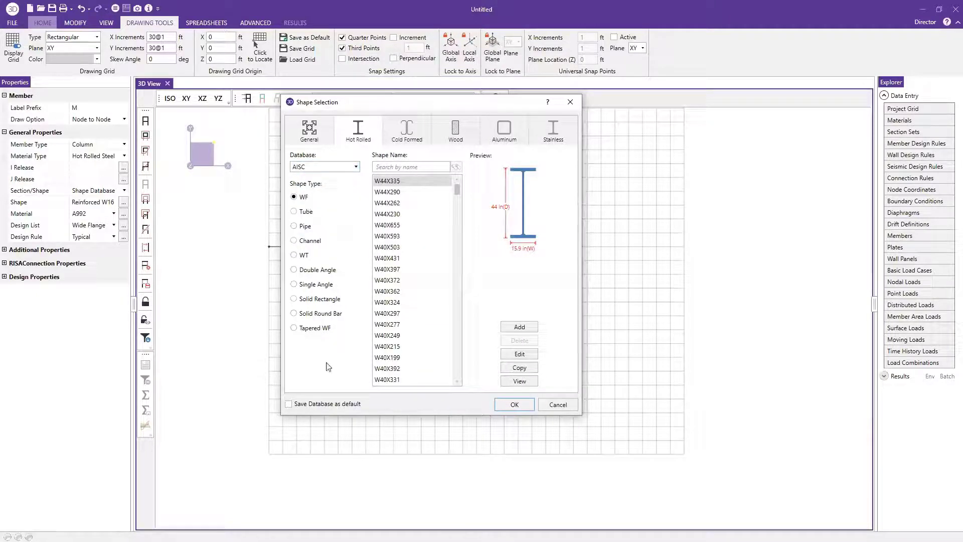
left_click(314, 212)
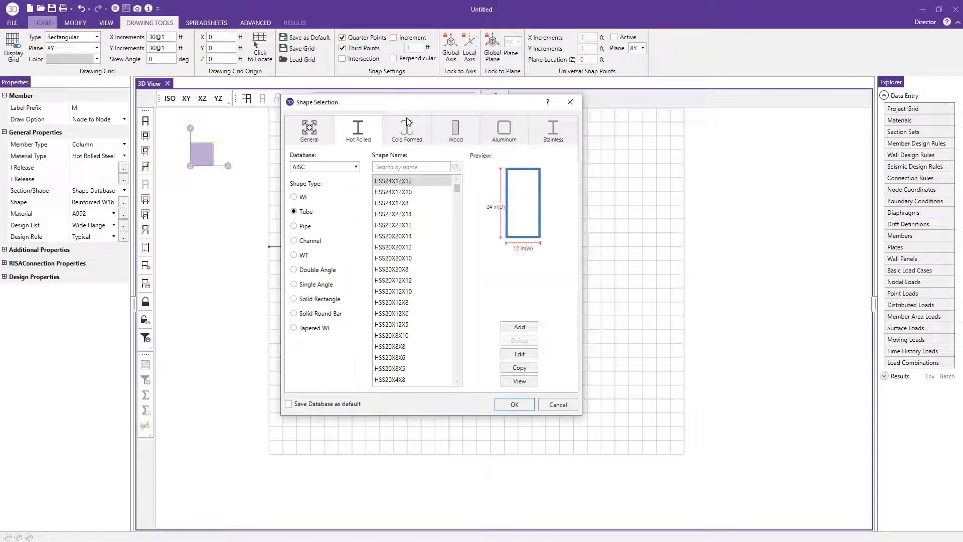
left_click_drag(378, 111, 451, 123)
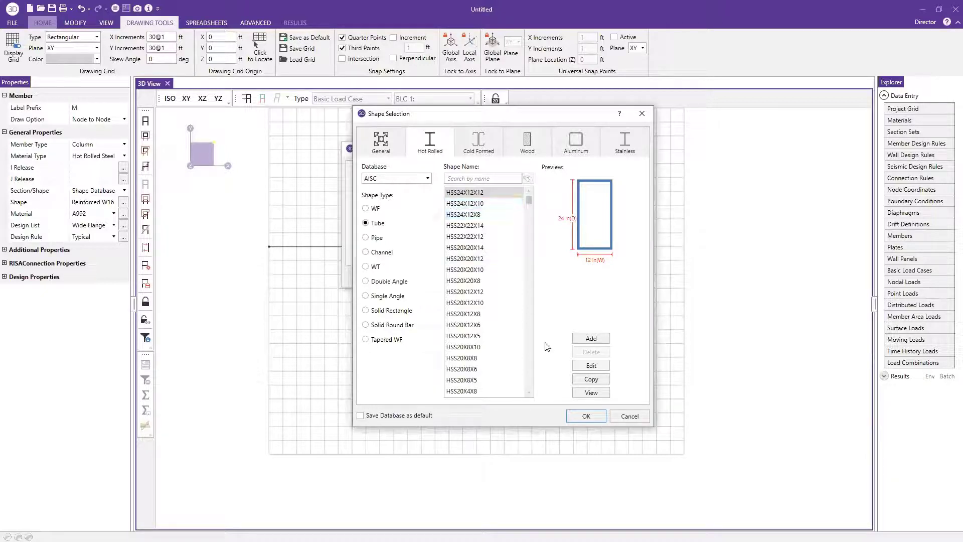
Step: Define a new tube shape named Built up Plates with d 12 in, bf 8 in and t 0.375 in
left_click(602, 344)
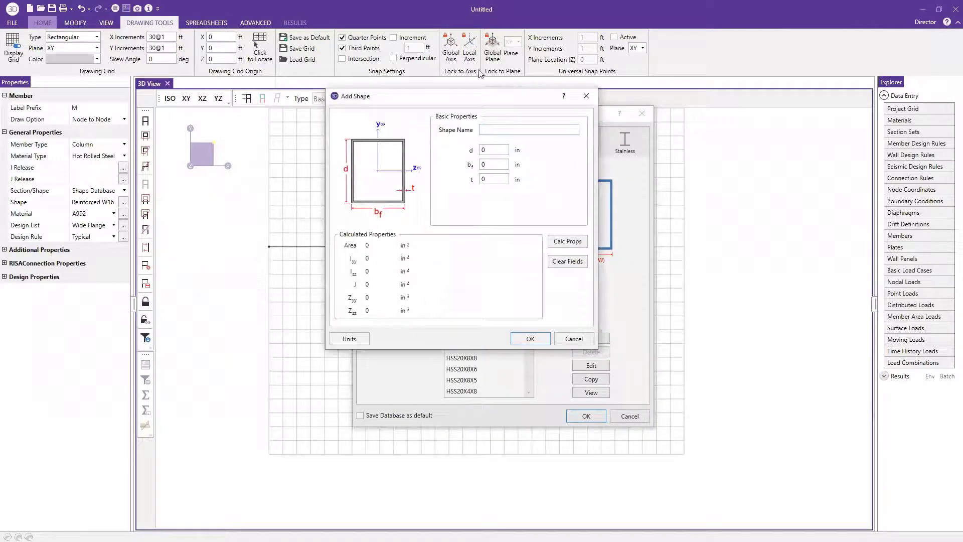
left_click_drag(468, 97, 449, 99)
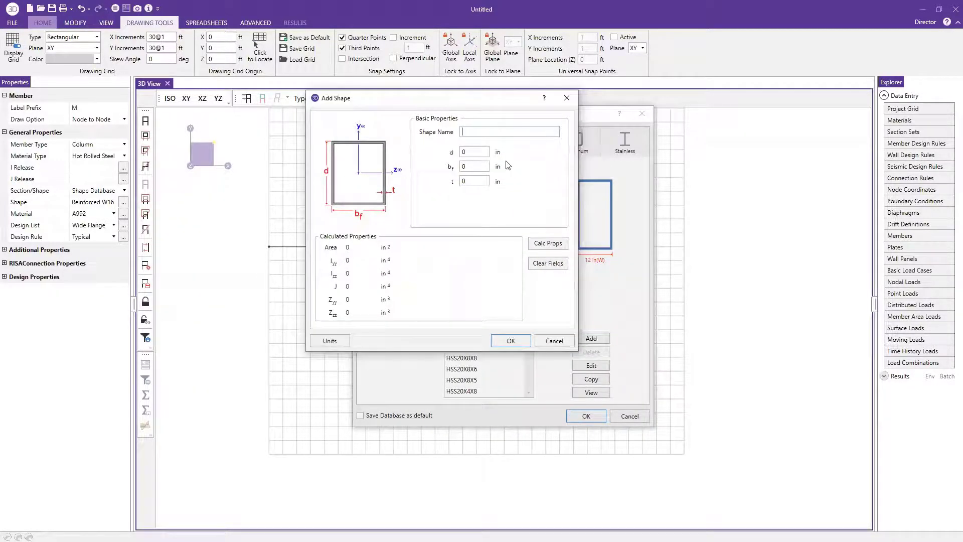
type("Custom")
key("BackSpace")
key("BackSpace")
key("BackSpace")
type("B")
key("Tab")
key("Tab")
key("Tab")
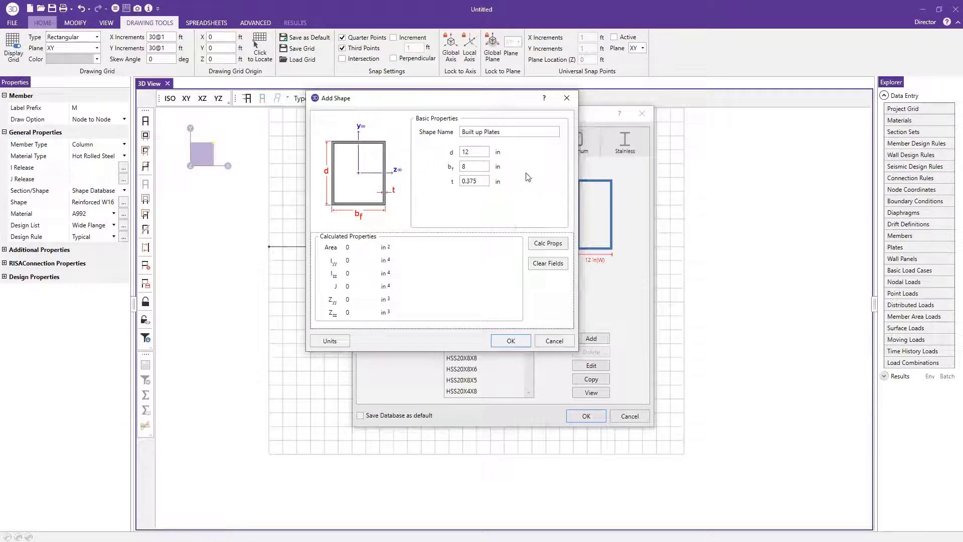
Step: Calculate the tube's section properties and add the shape to the database for this model only
left_click(548, 244)
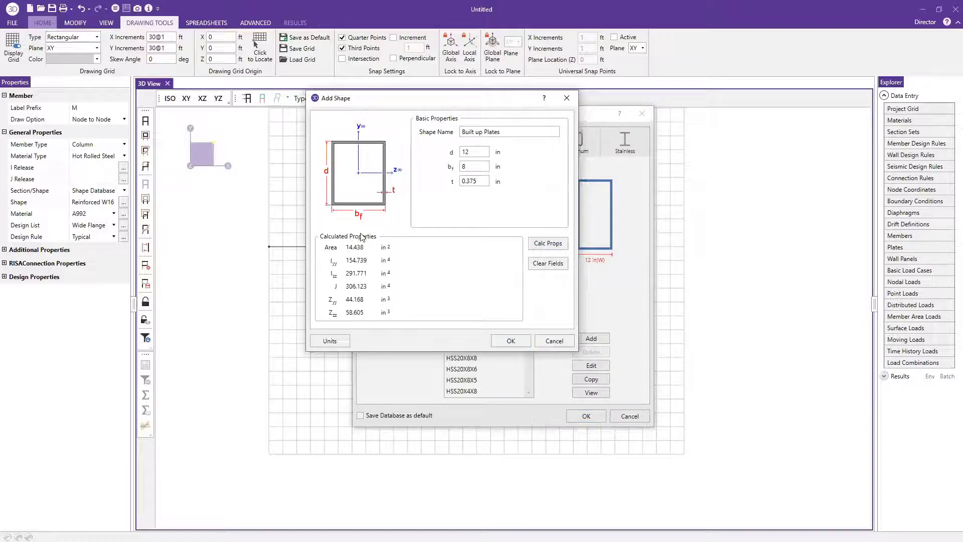
left_click(511, 341)
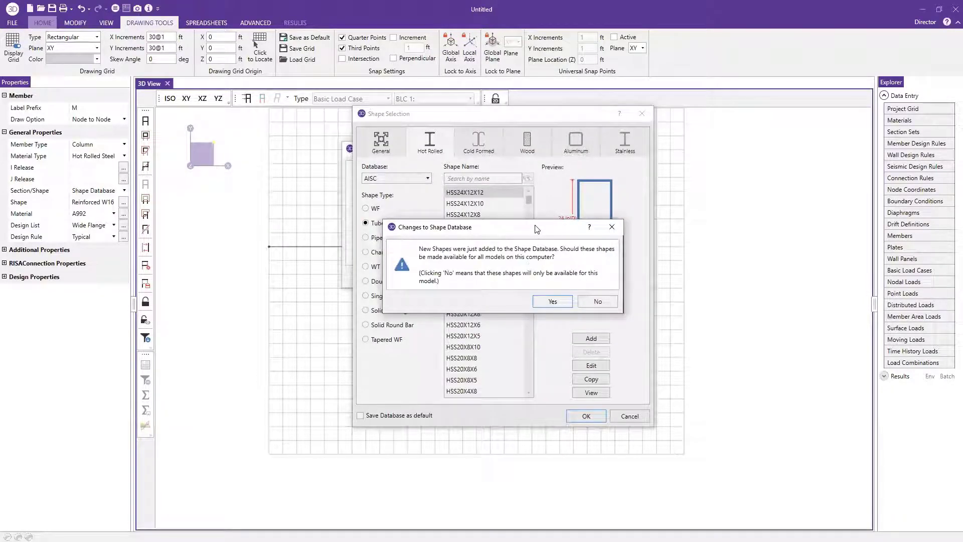
left_click_drag(537, 222, 530, 202)
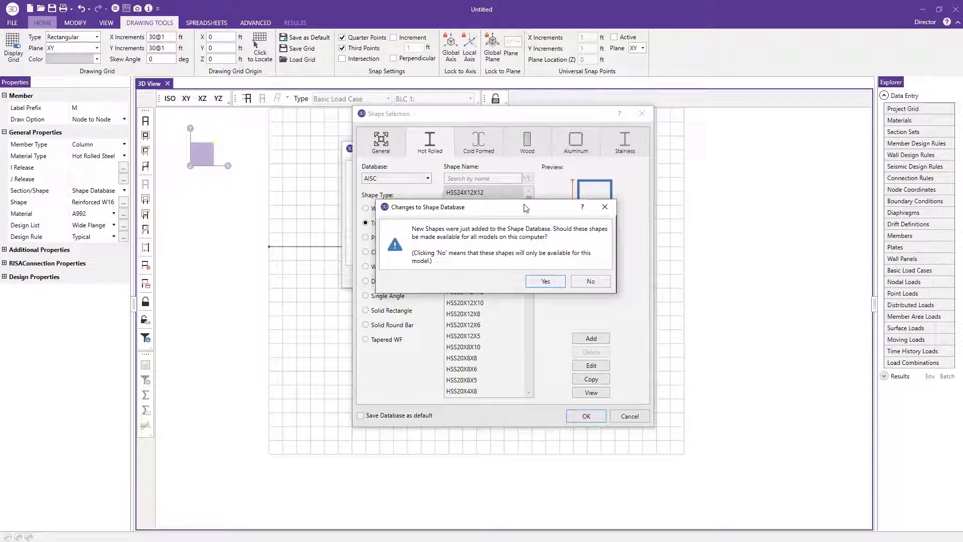
left_click_drag(525, 207, 526, 206)
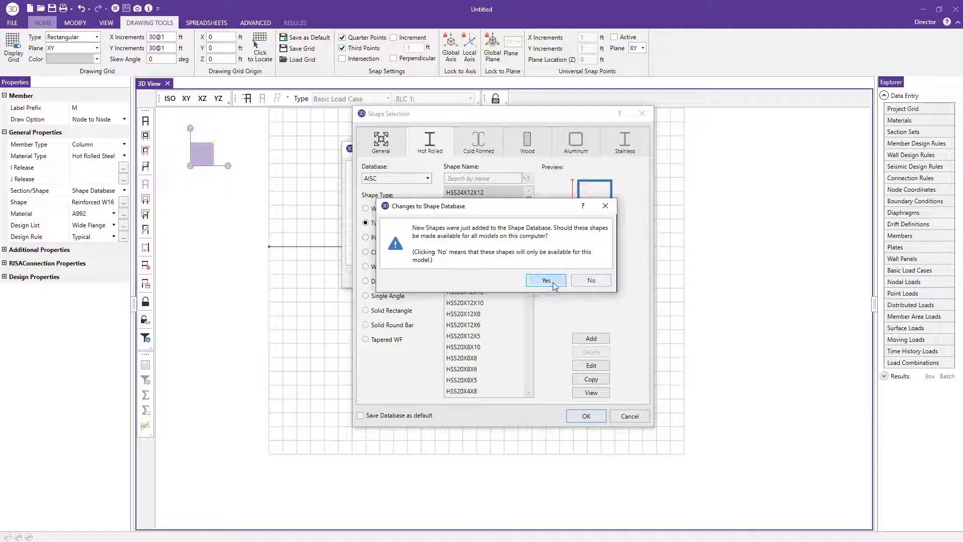
left_click(591, 280)
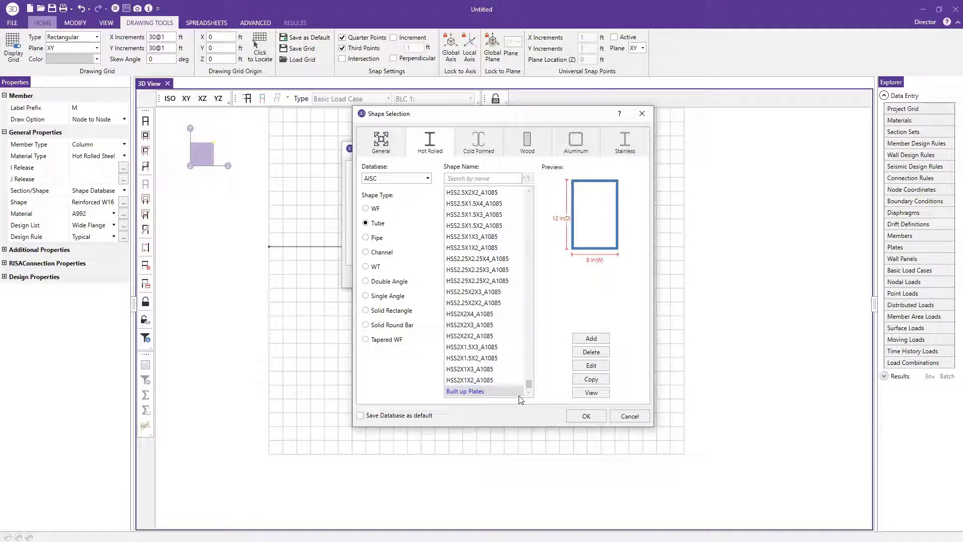
Step: Override the Built up Plates tube's section properties with Iyy 155, Izz 292 and Area 15
left_click(580, 396)
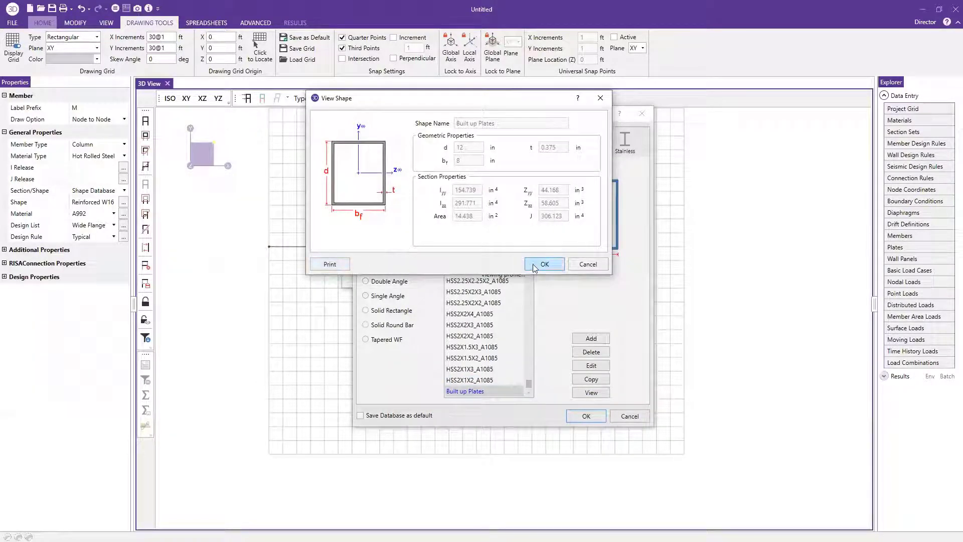
left_click(582, 266)
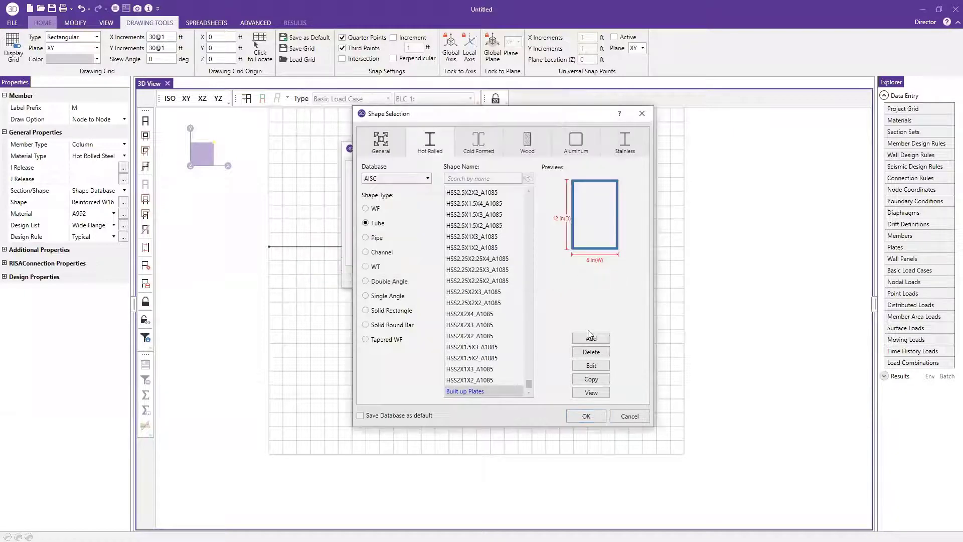
left_click(592, 367)
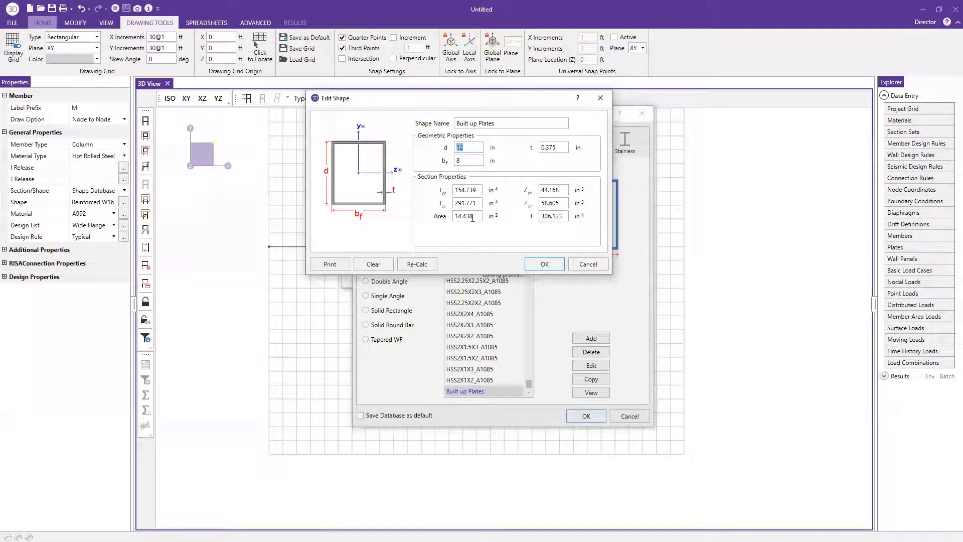
double_click(475, 191)
type("155")
key("Tab")
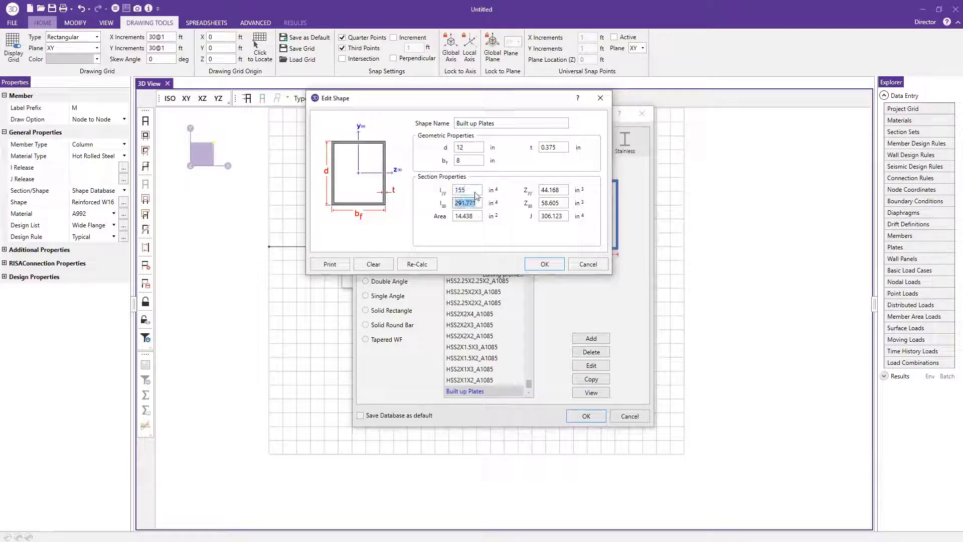
type("292")
key("Tab")
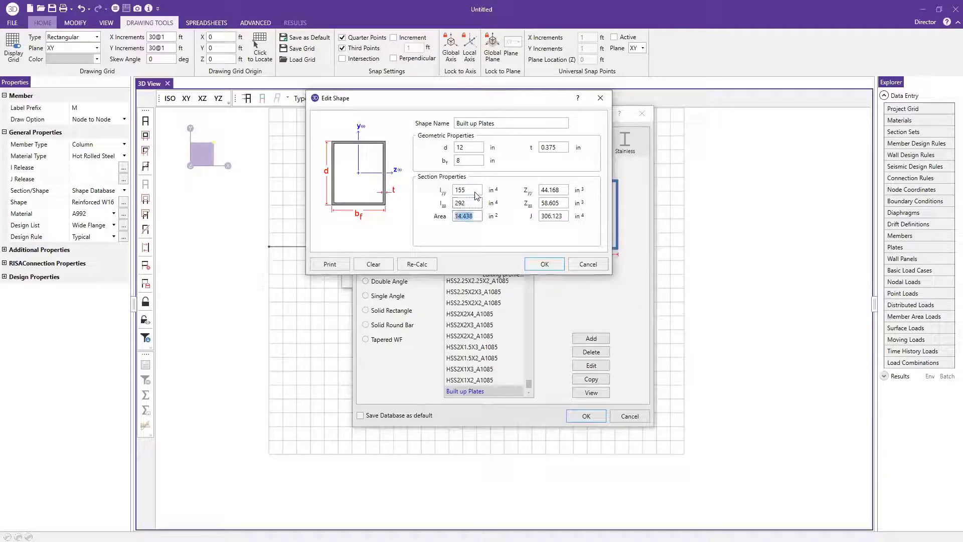
type("15")
key("Tab")
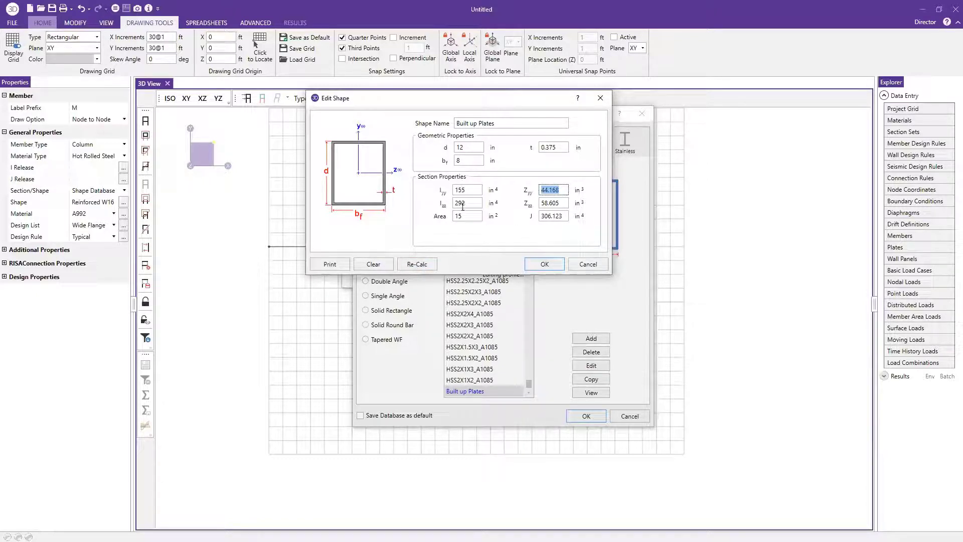
Step: Save the edited section properties for this model only and view the Built up Plates shape's properties
left_click(544, 263)
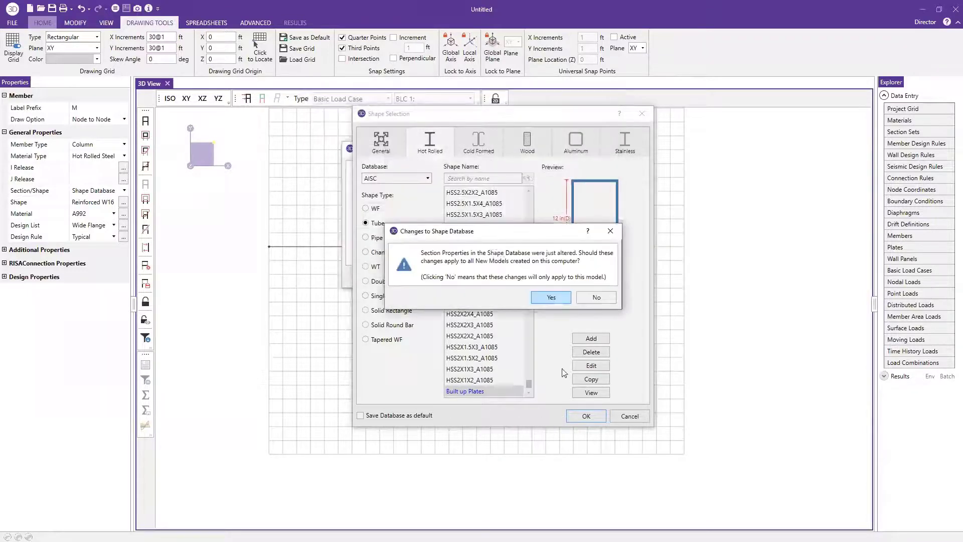
left_click(593, 299)
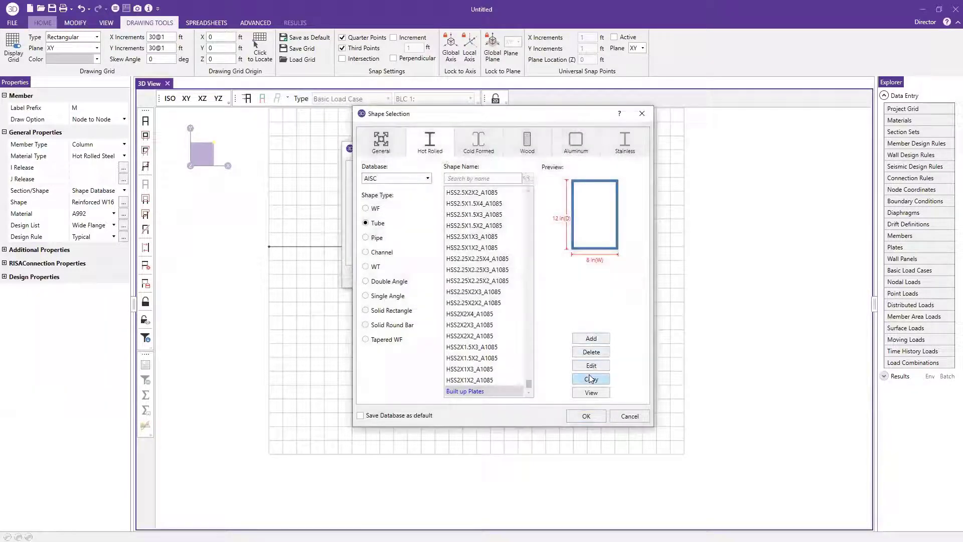
left_click(591, 393)
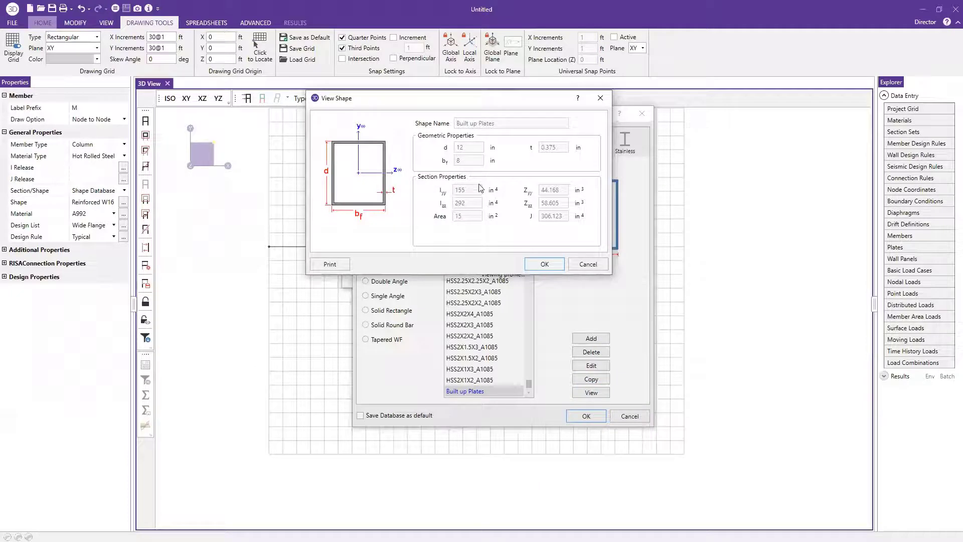
left_click(544, 265)
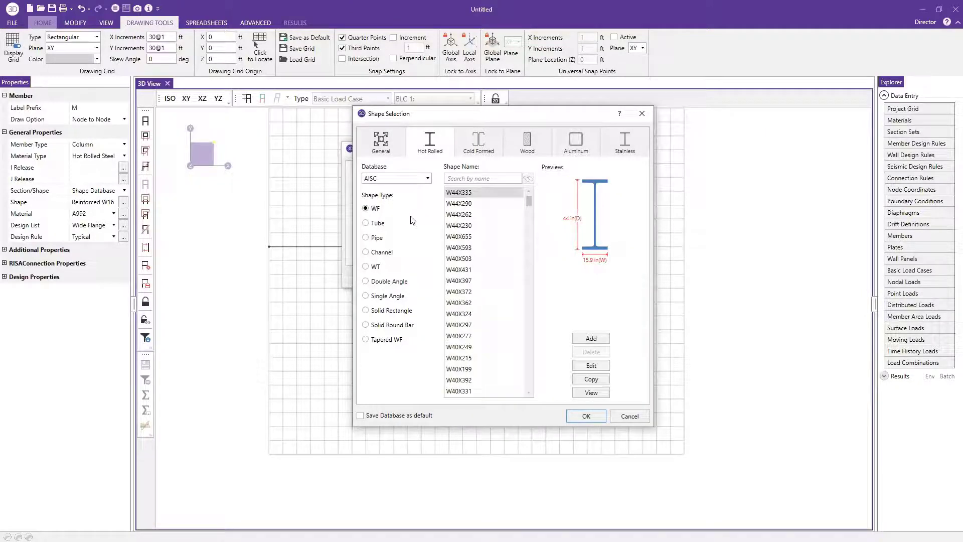
Step: Look through the Pipe, Channel and WT shape types and the entry form for a new WT shape
left_click(377, 238)
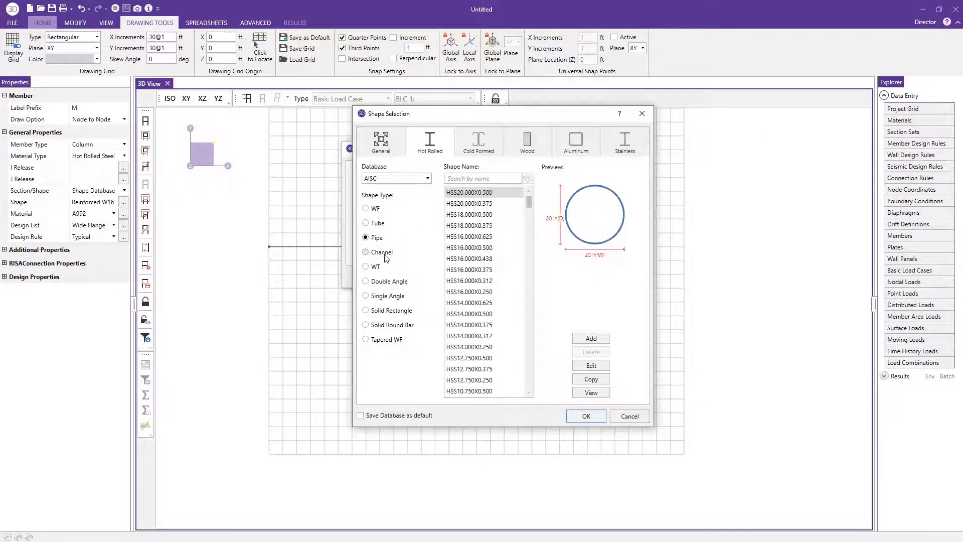
left_click(382, 253)
left_click(376, 266)
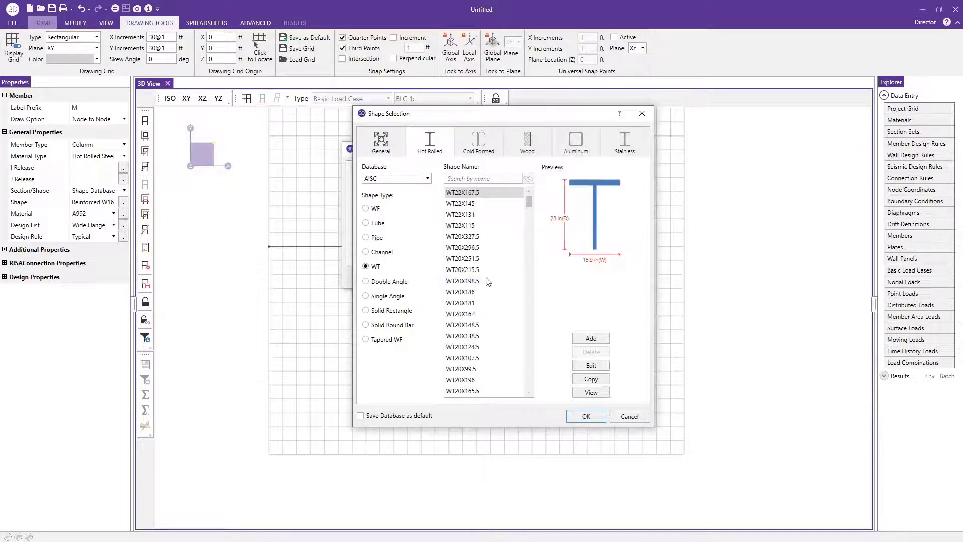
left_click(590, 338)
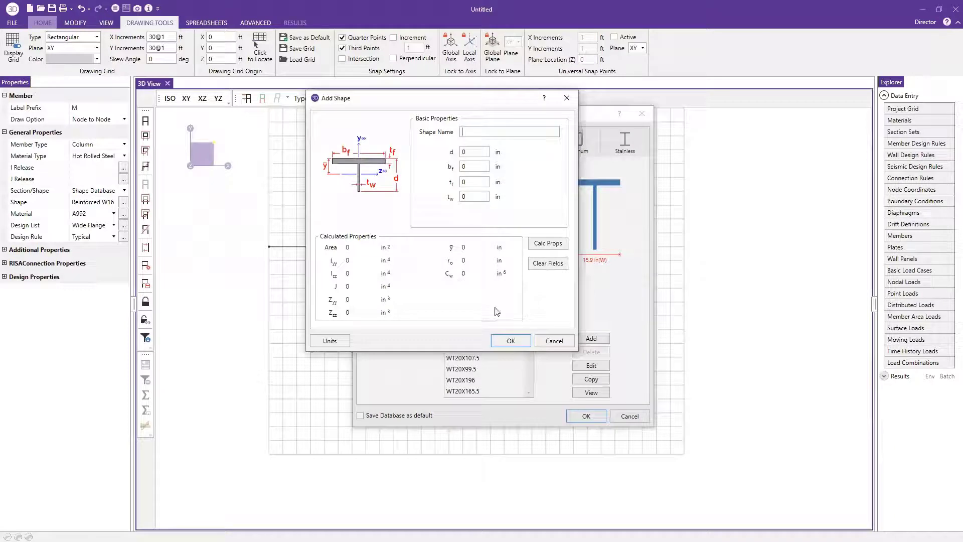
left_click(559, 342)
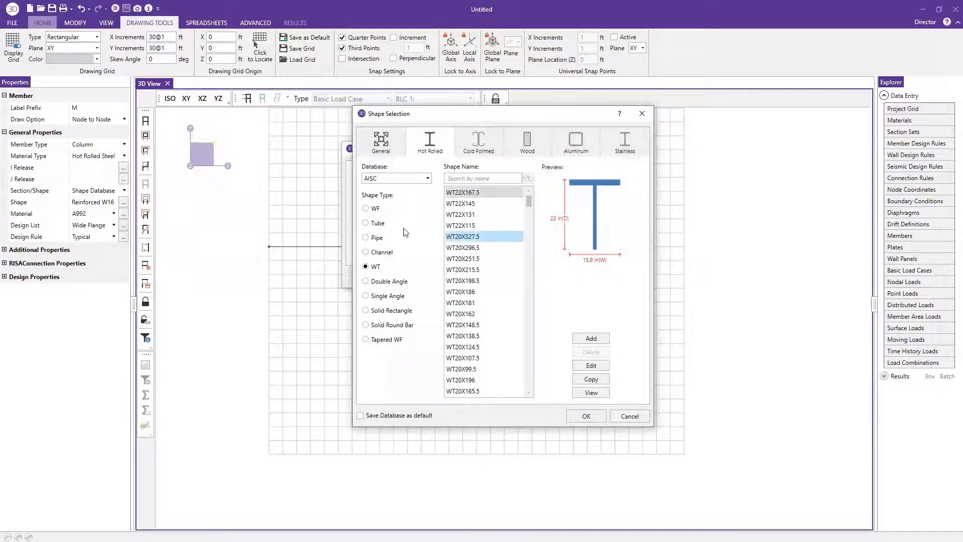
Step: Assign the Built up Plates shape from the Tube type directly to the new column
left_click(378, 223)
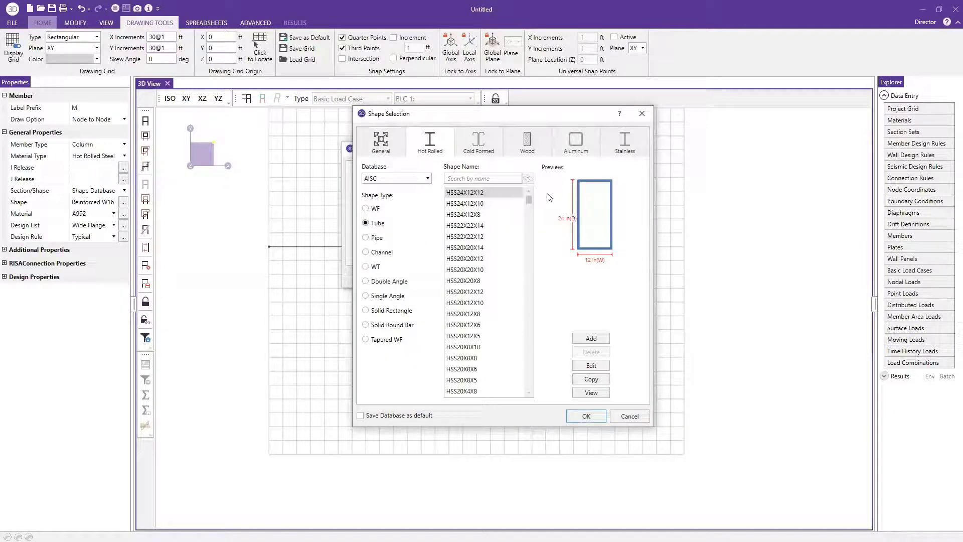
left_click_drag(529, 201, 529, 404)
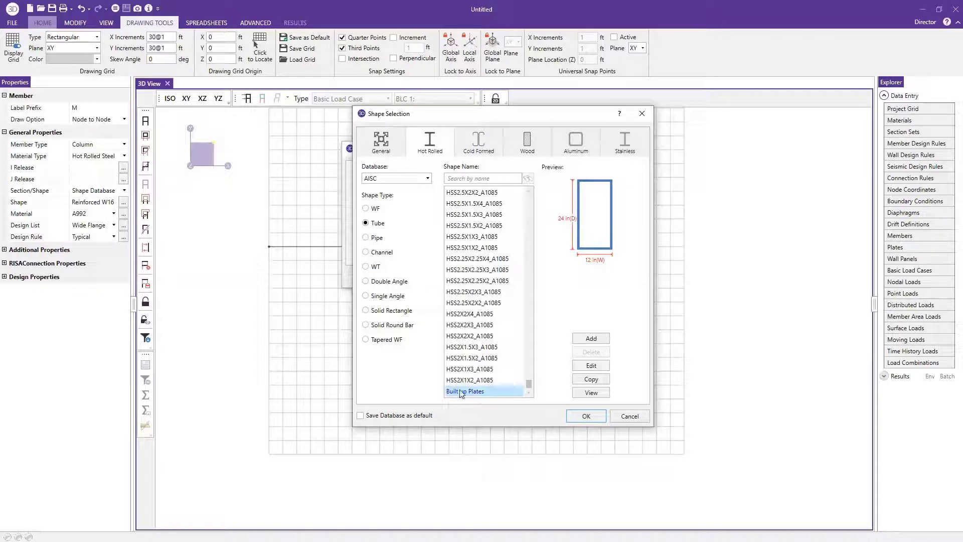
left_click(481, 396)
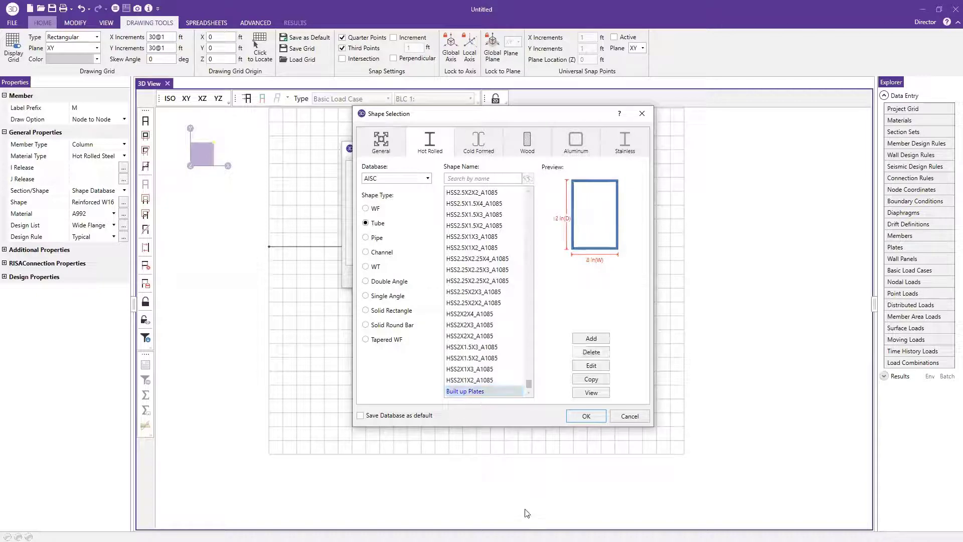
left_click(586, 416)
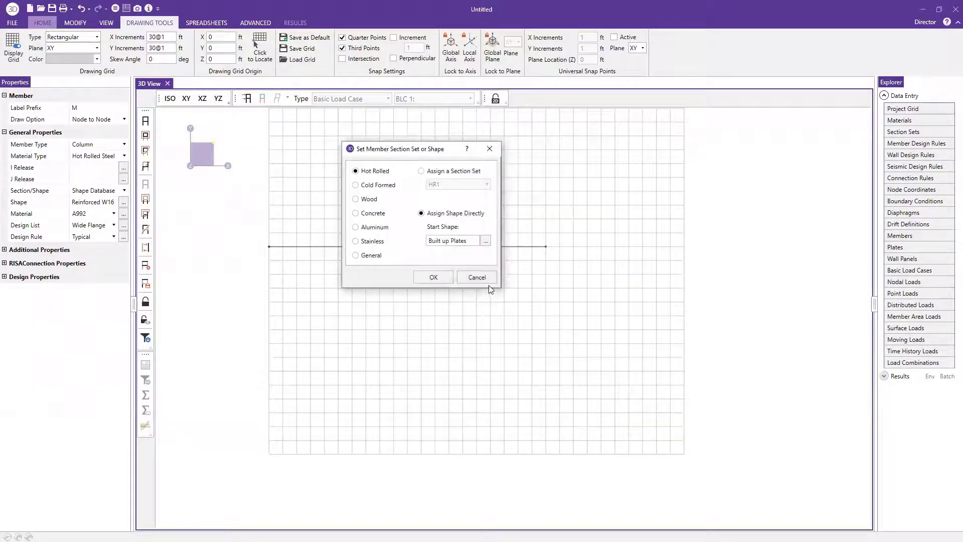
left_click(434, 277)
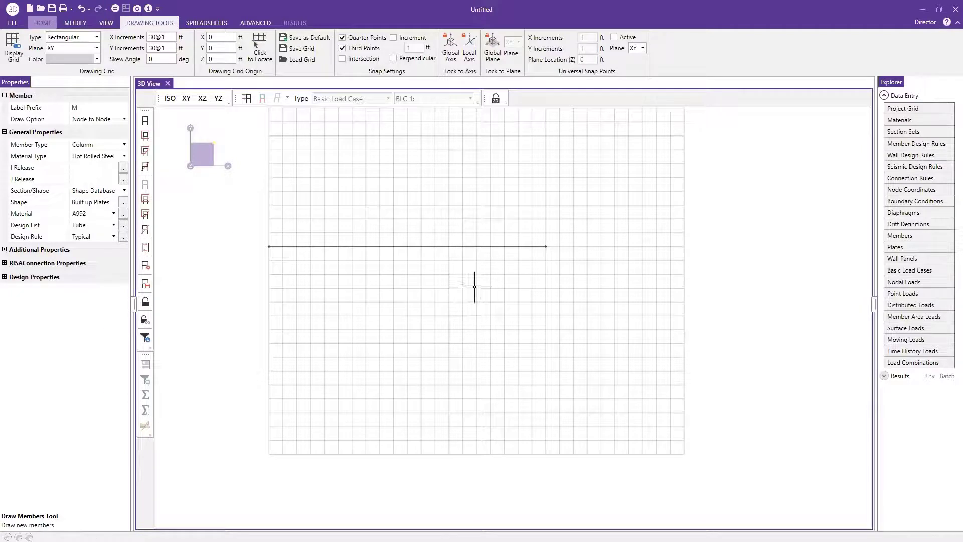
Step: Set the column's material to A36 Gr.36
left_click(105, 214)
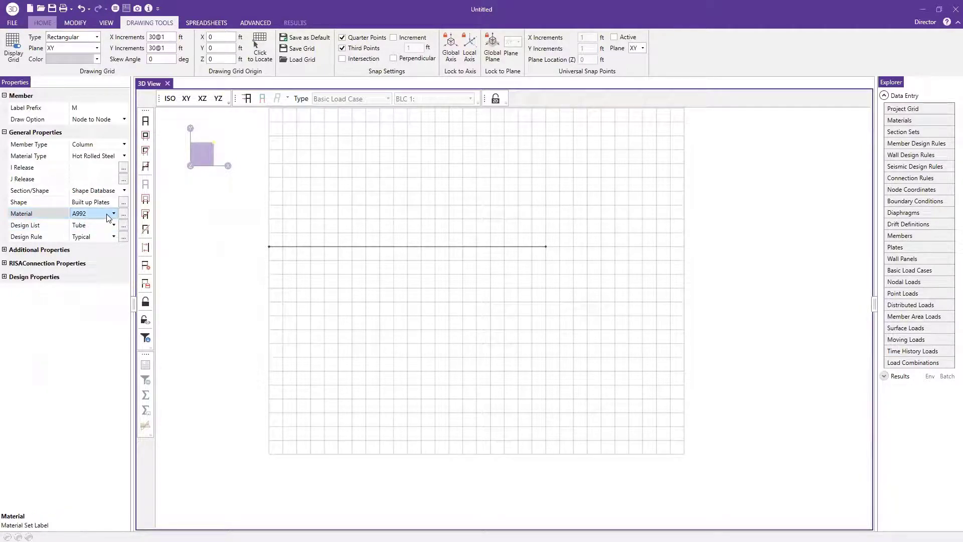
left_click(106, 213)
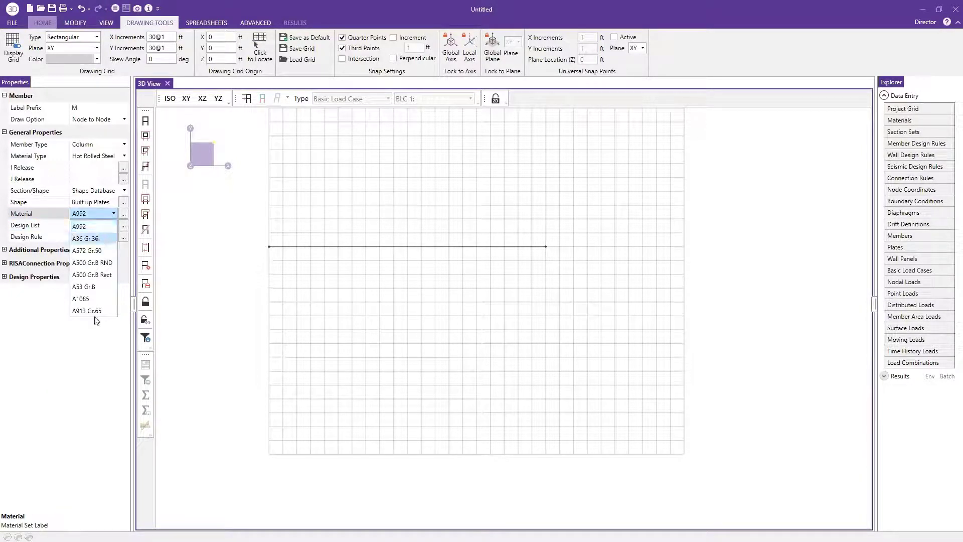
left_click(100, 240)
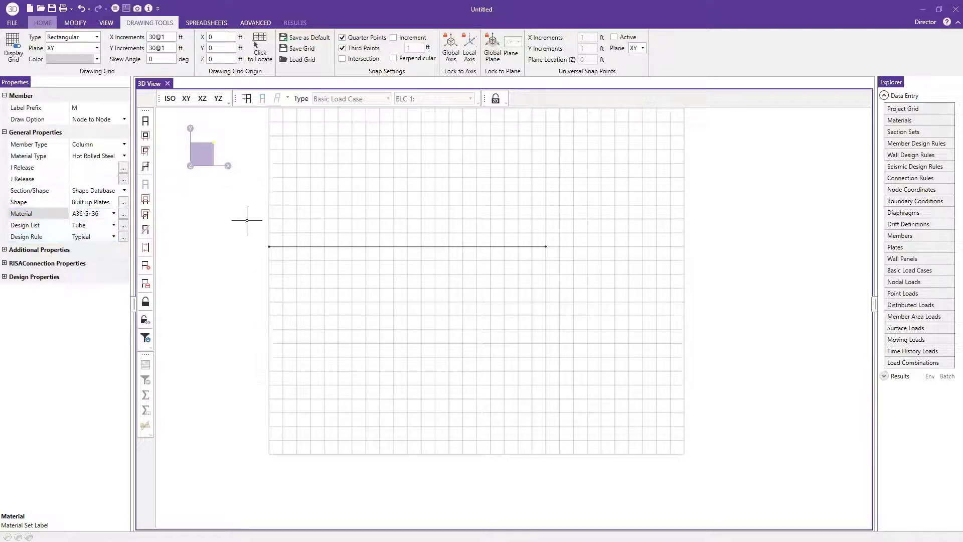
Step: Draw a column from each end of the beam, at 0, 15, 0 ft and 20, 15, 0 ft, straight down to the grid's lower edge
left_click(269, 246)
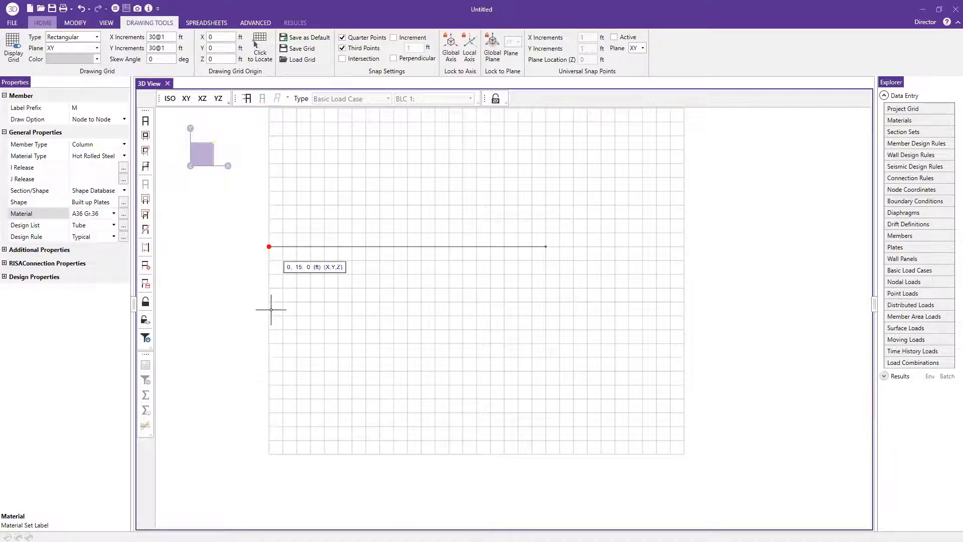
left_click(270, 454)
right_click(414, 419)
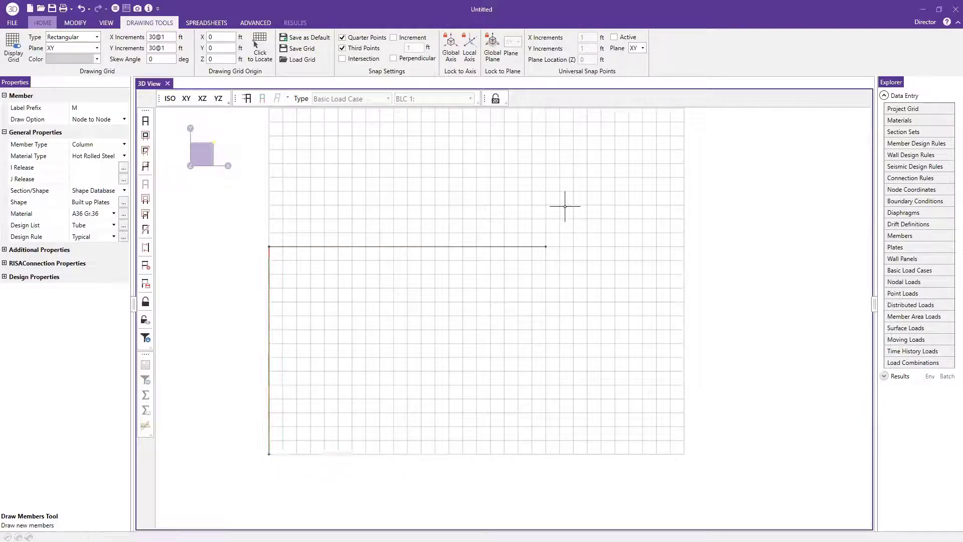
left_click(546, 246)
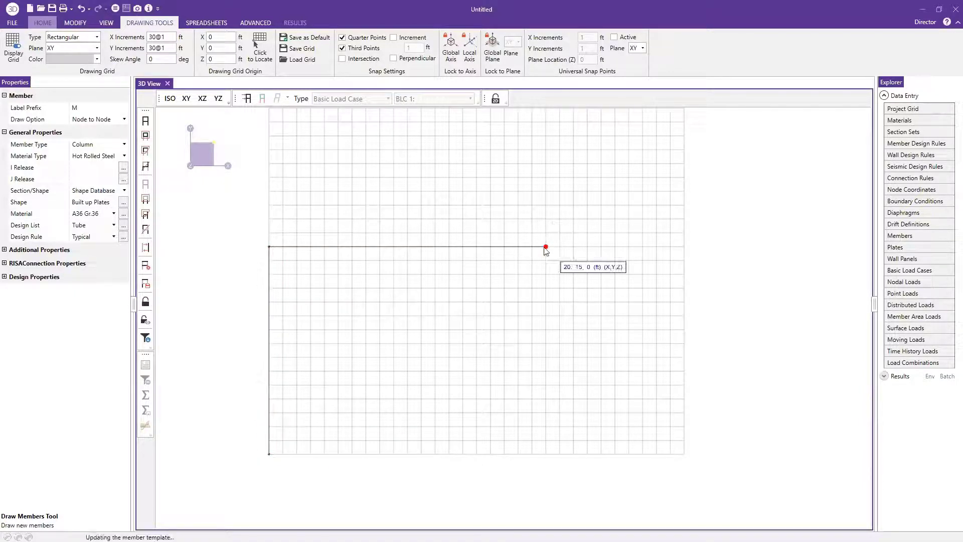
left_click(545, 454)
right_click(464, 389)
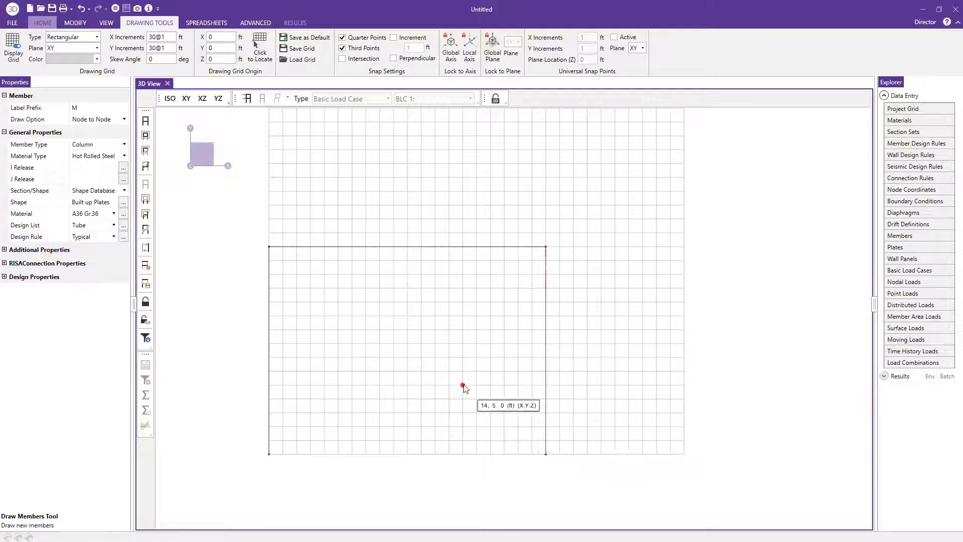
right_click(464, 389)
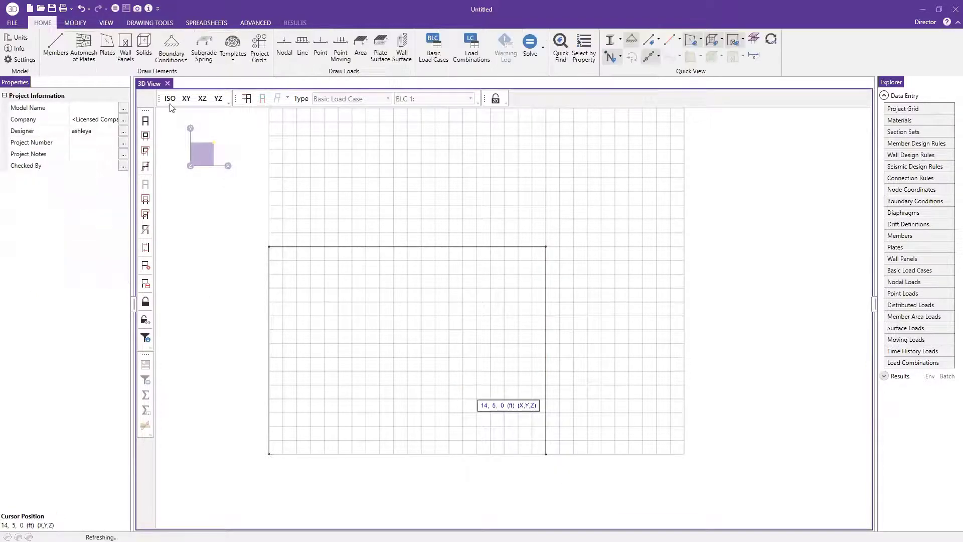
Step: Apply Fixed boundary conditions to the base nodes of both columns
left_click(177, 59)
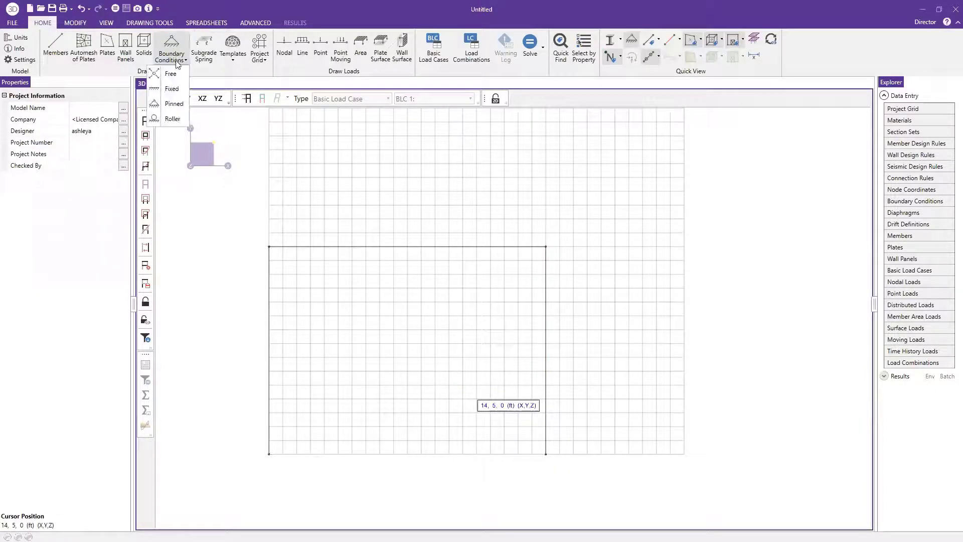
left_click(176, 89)
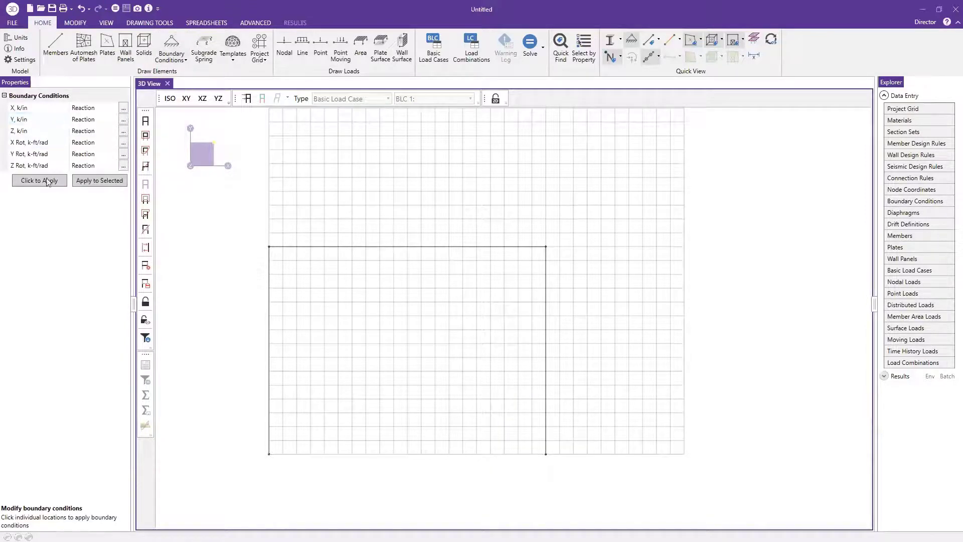
left_click(45, 184)
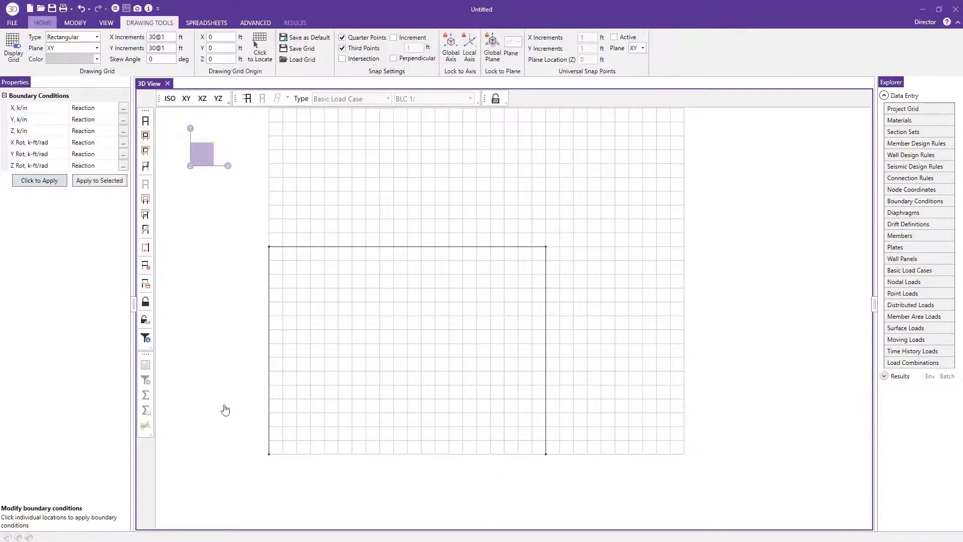
left_click_drag(221, 395, 610, 499)
key("Escape")
scroll(445, 393, "down", 2)
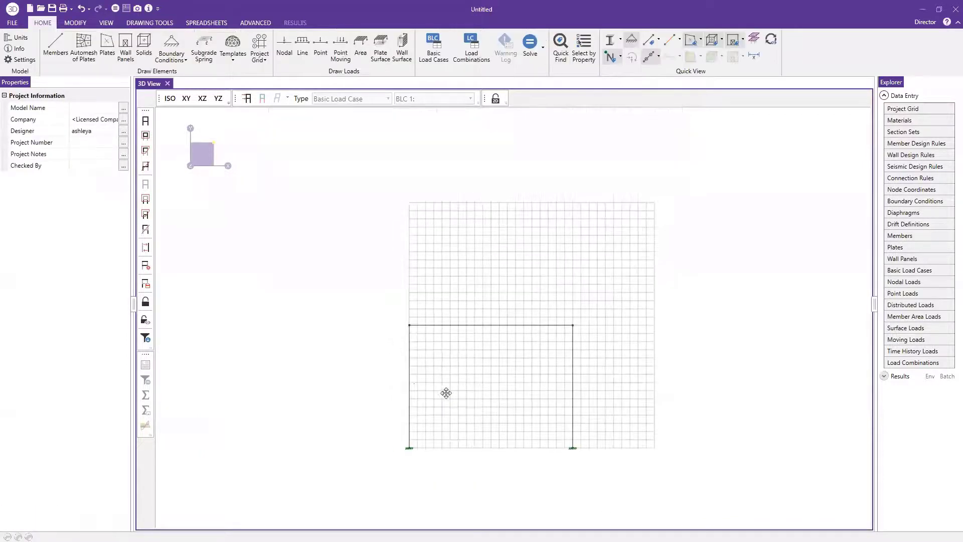
left_click_drag(436, 393, 438, 381)
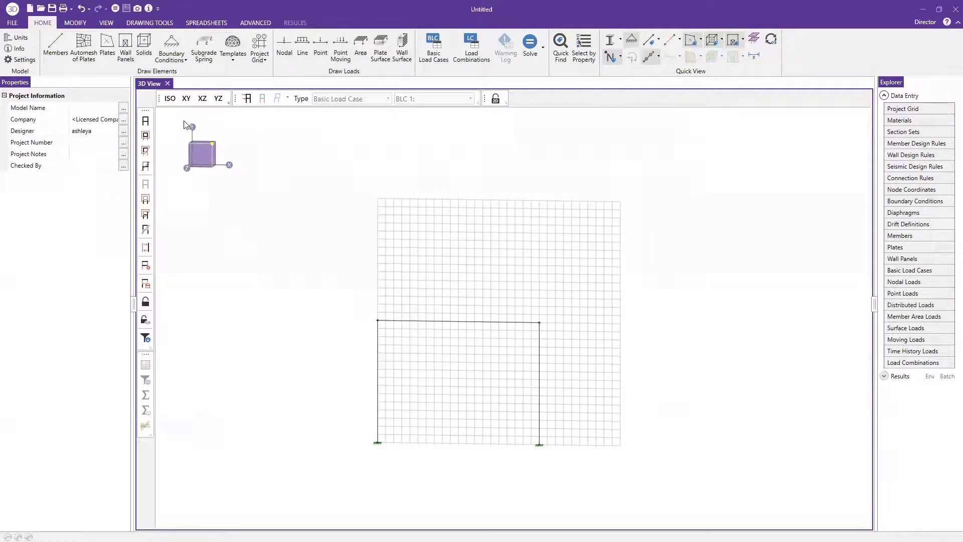
Step: Start a nodal load in the X direction and give basic load case 1 the description Lateral
left_click(285, 49)
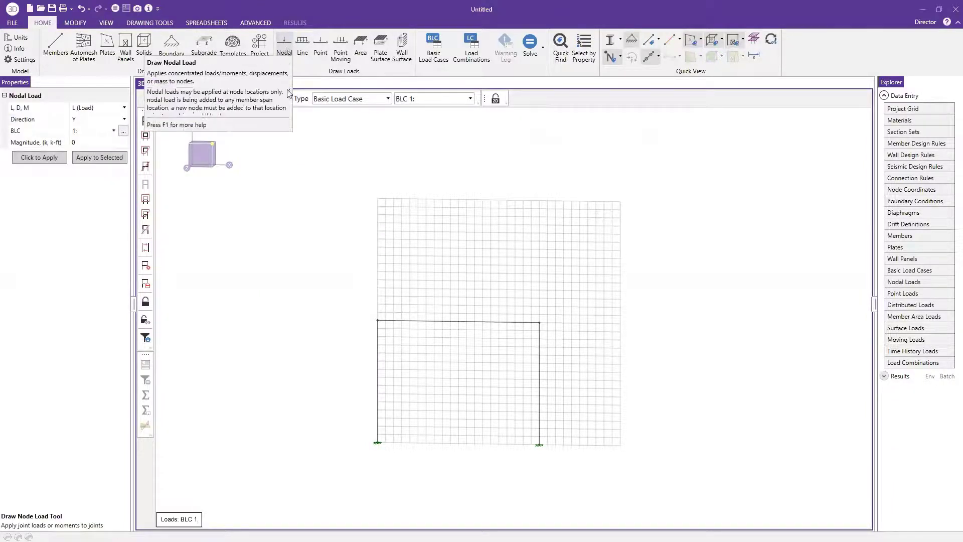
scroll(444, 366, "up", 2)
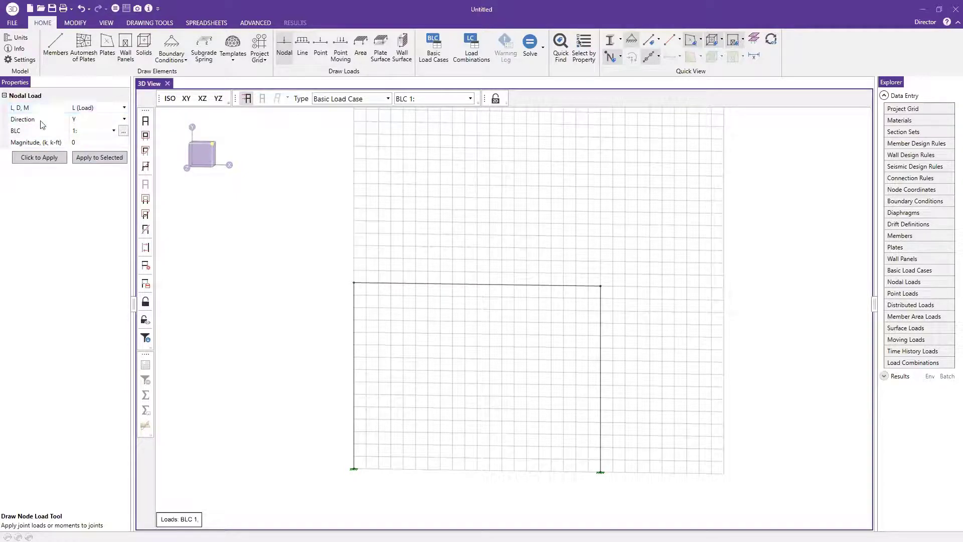
left_click(88, 119)
left_click(87, 119)
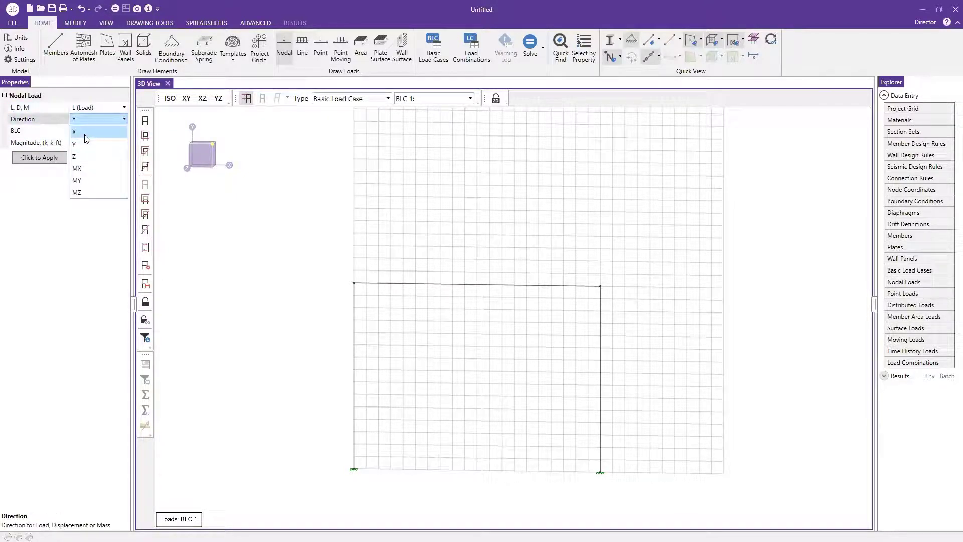
left_click(86, 132)
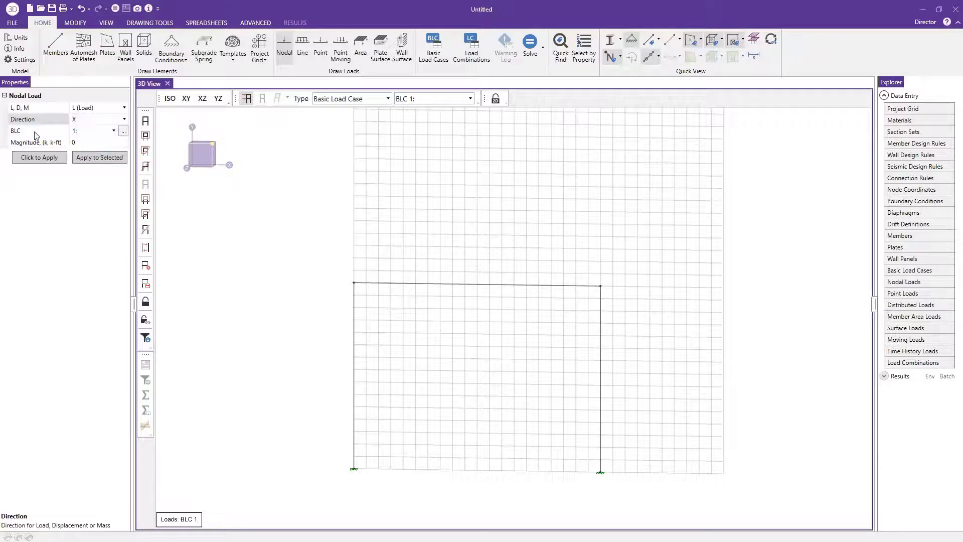
left_click(122, 133)
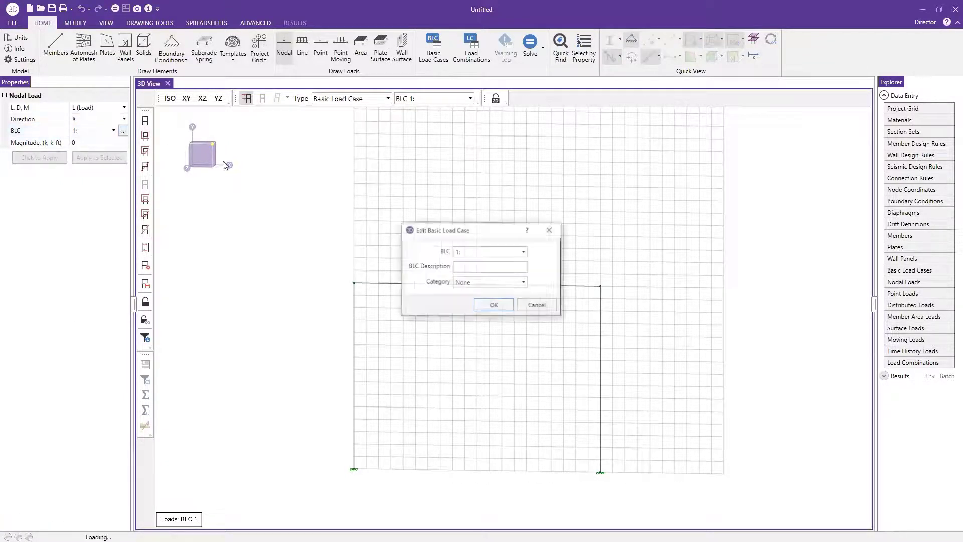
left_click(469, 268)
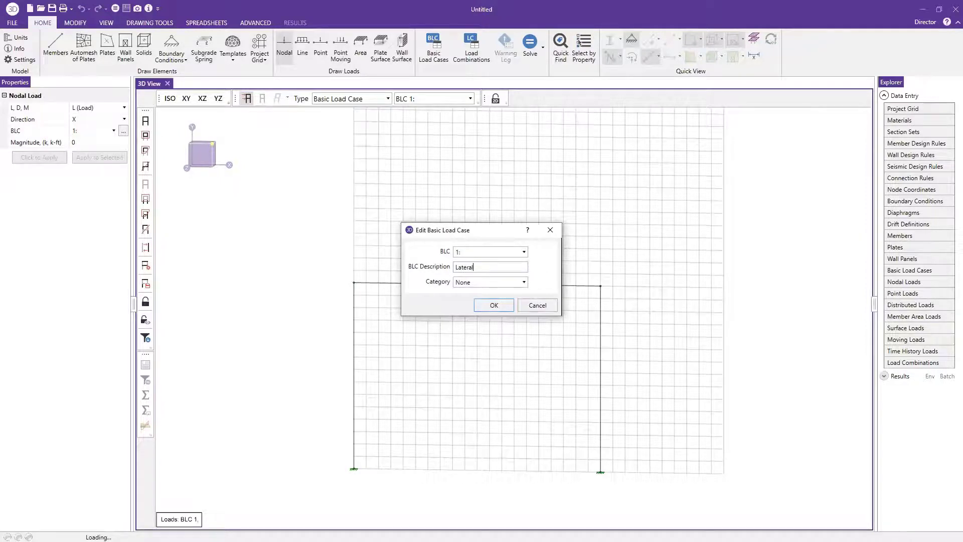
left_click(494, 304)
Step: Set the nodal load magnitude to 10 k and apply it to the node atop the column at X = 0
left_click(88, 142)
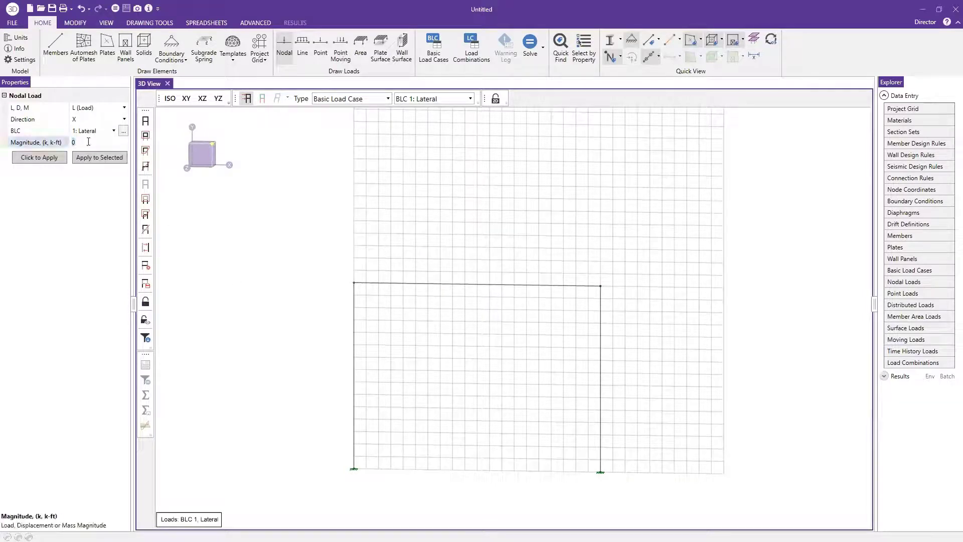
type("10")
key("Return")
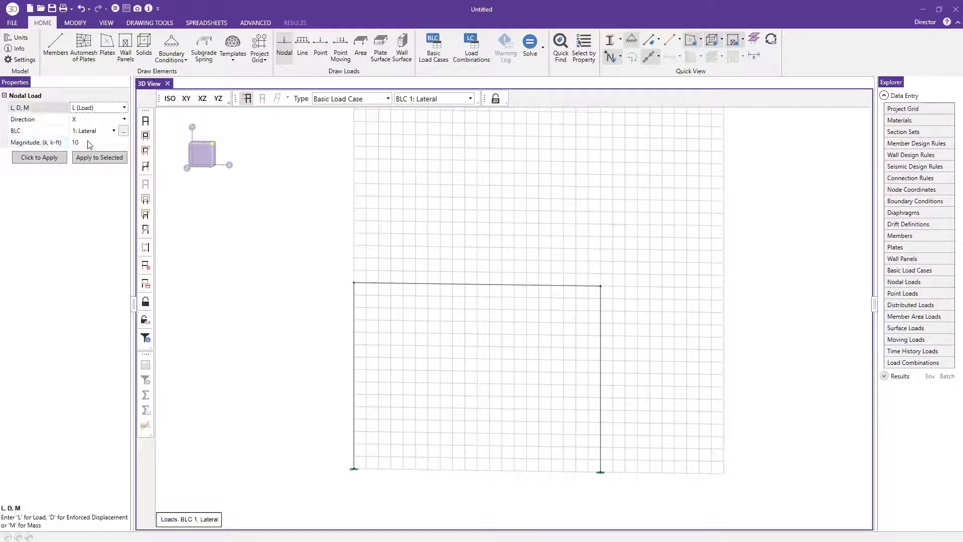
left_click(22, 158)
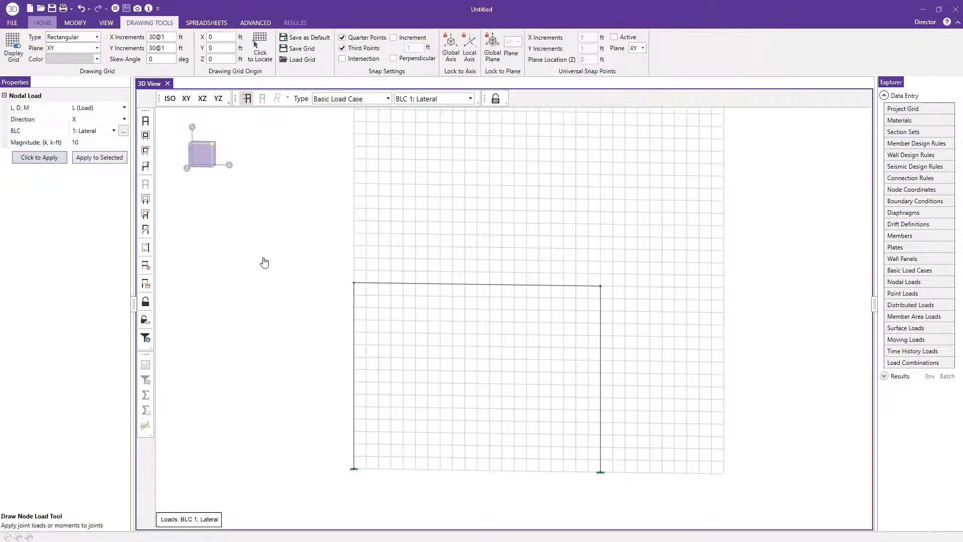
left_click(354, 284)
key("Escape")
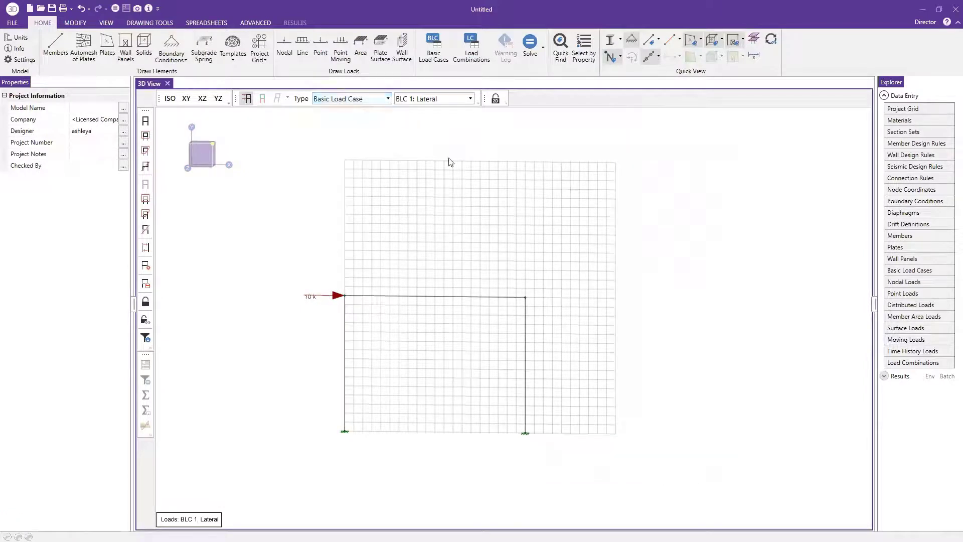
Step: Add a first row to the load combinations and describe it as Lateral
left_click(917, 362)
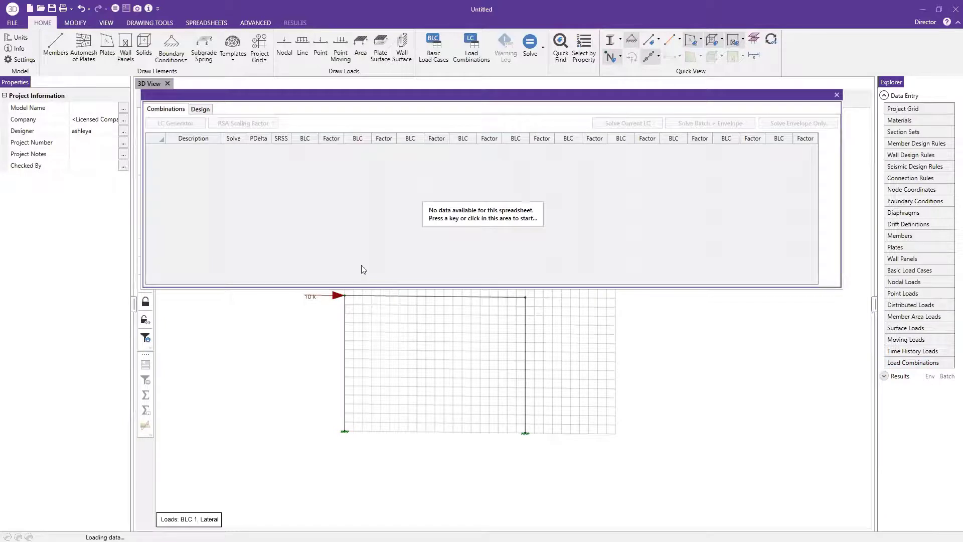
left_click(224, 234)
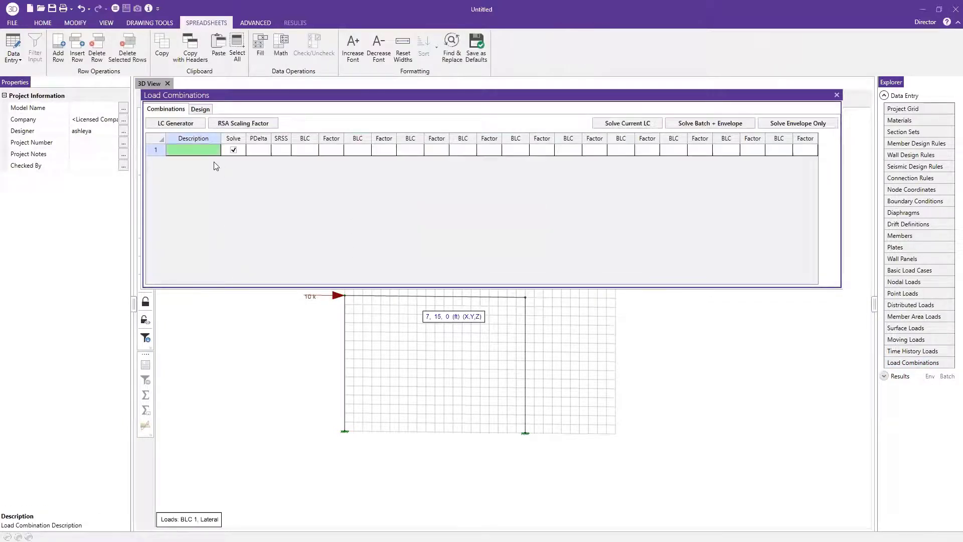
left_click(199, 148)
type("La")
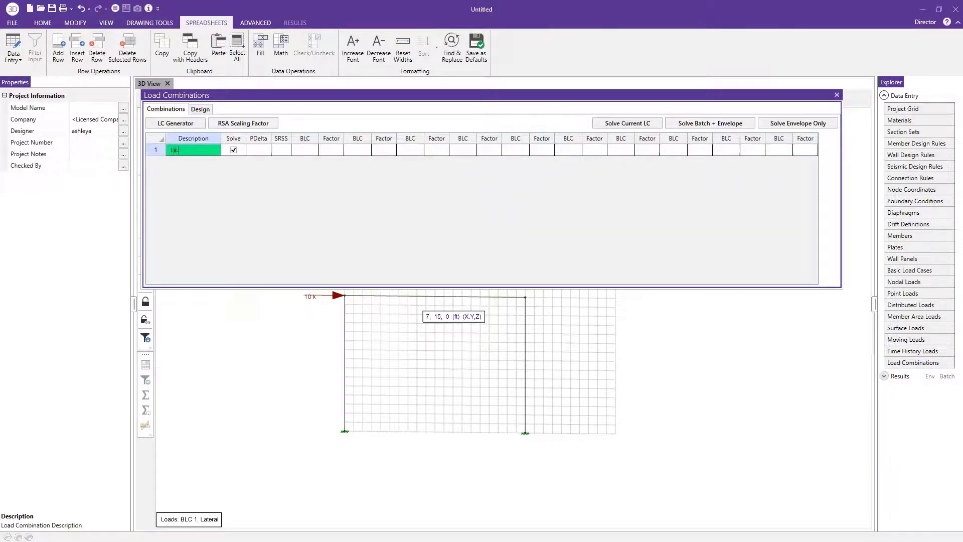
type("teral")
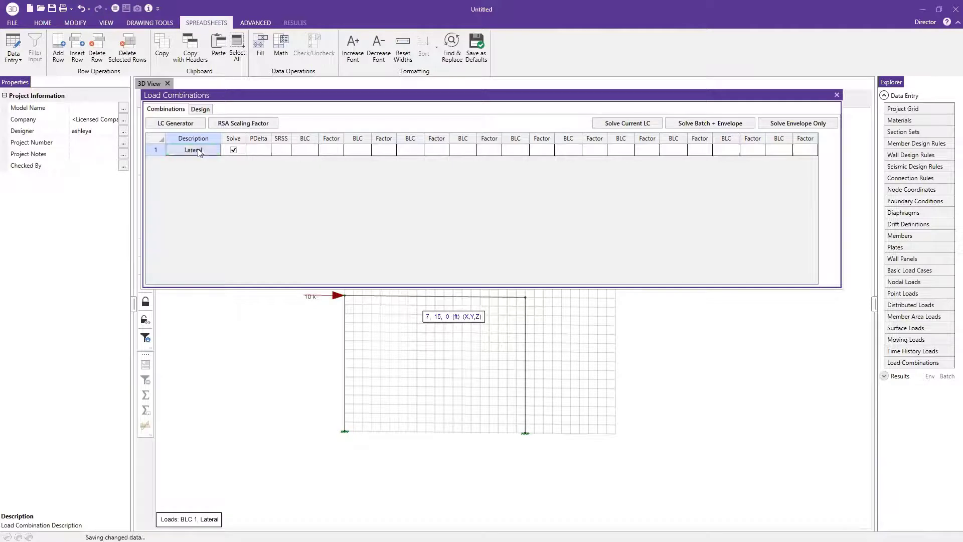
key("Tab")
key("Tab")
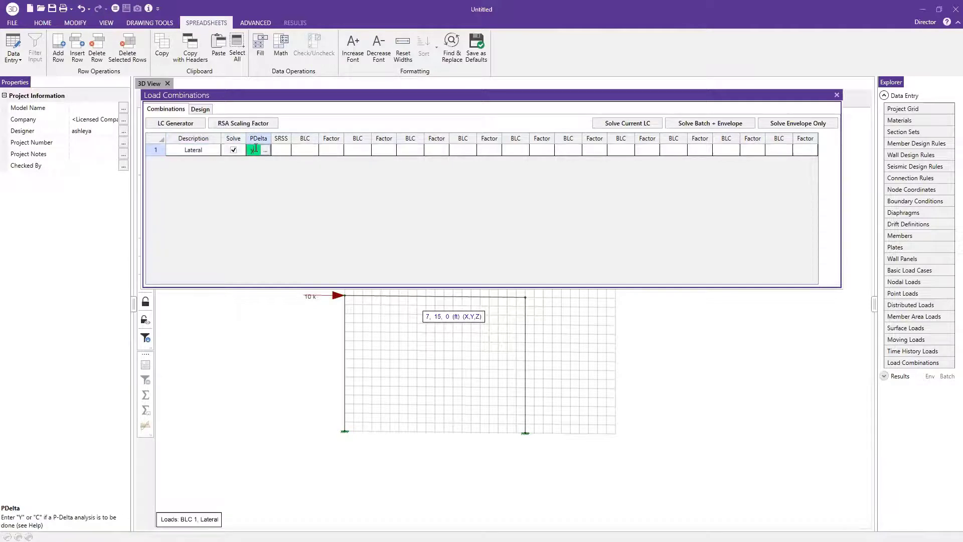
Step: Set P-Delta to Y for the Lateral combination and include BLC 1 with a factor of 1
type("y")
key("Tab")
key("Tab")
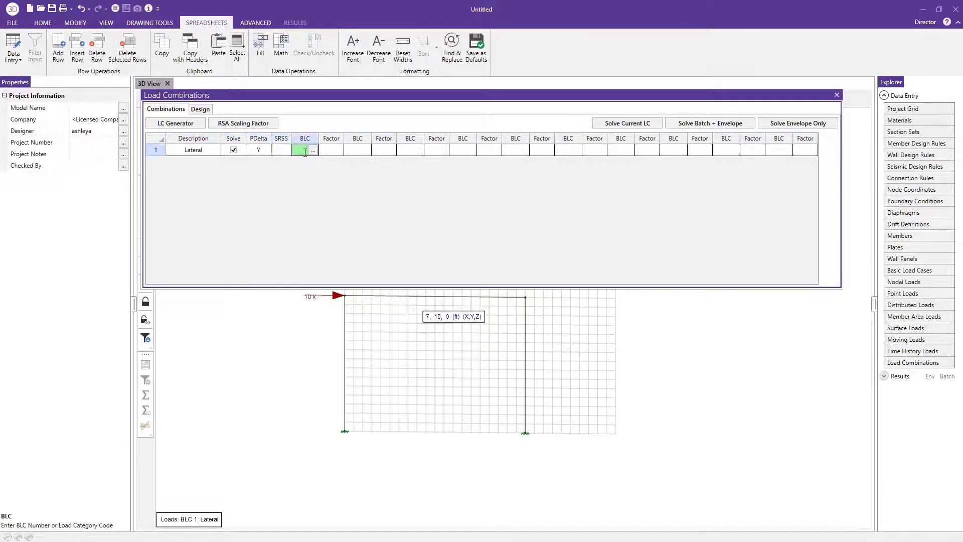
type("1")
key("Tab")
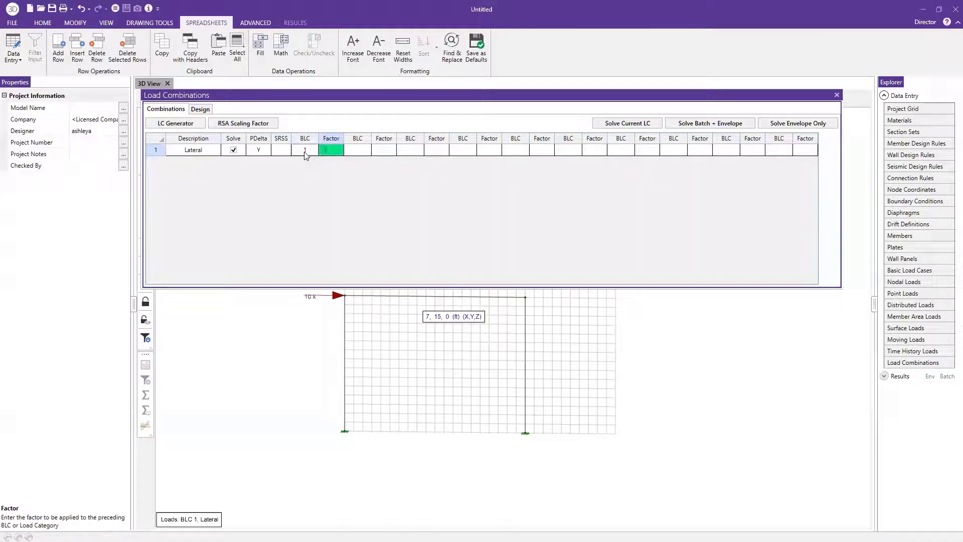
type("1")
key("Tab")
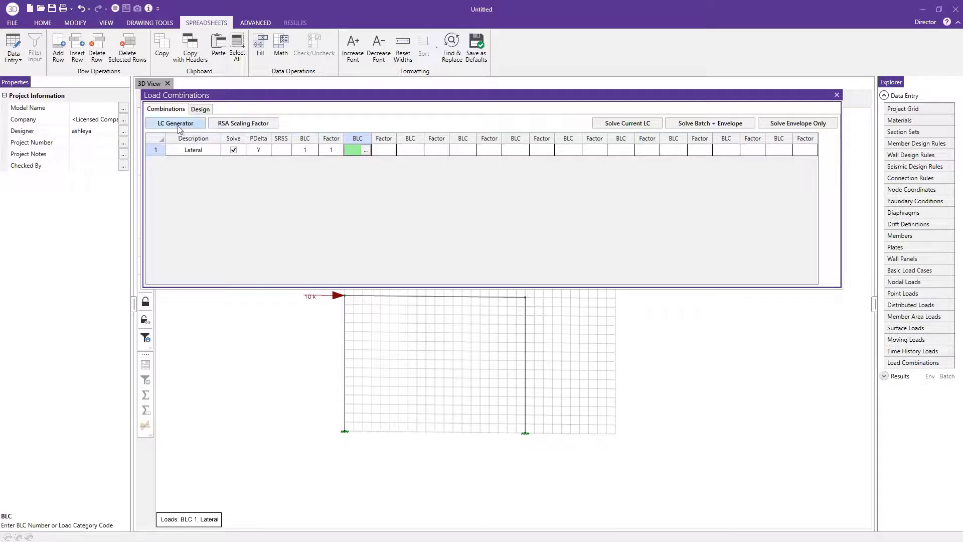
Step: Solve the Lateral load combination and show the frame in XY view with the drawing grid hidden
left_click(642, 122)
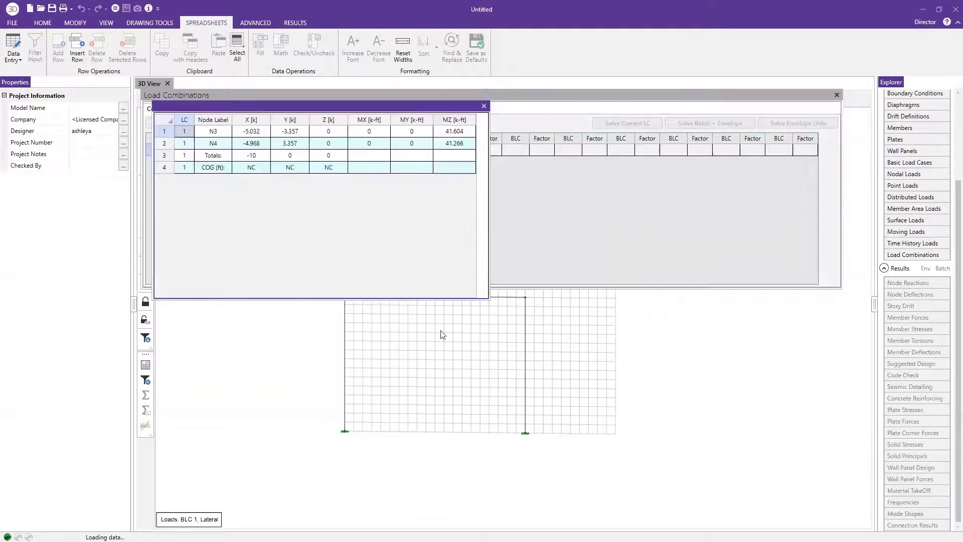
left_click(444, 371)
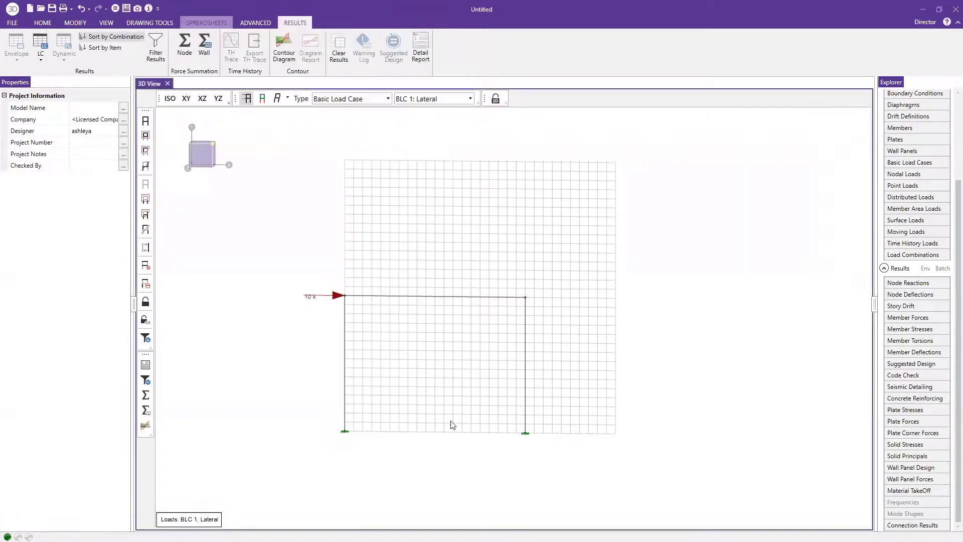
left_click(149, 22)
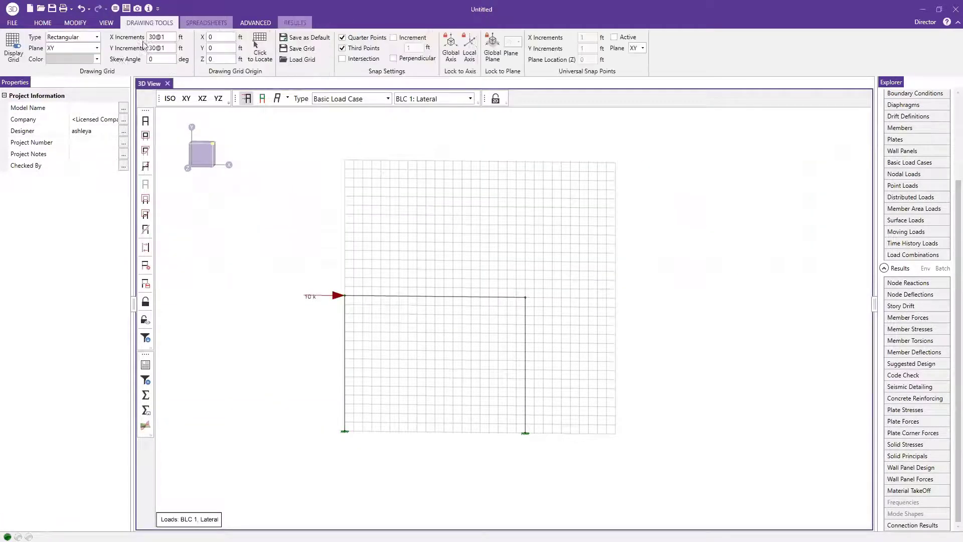
left_click(14, 49)
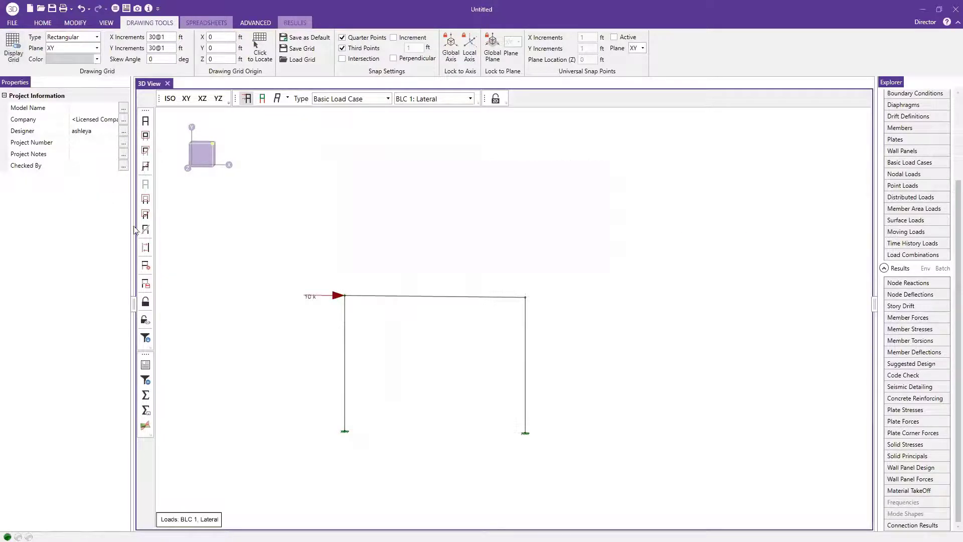
left_click(186, 98)
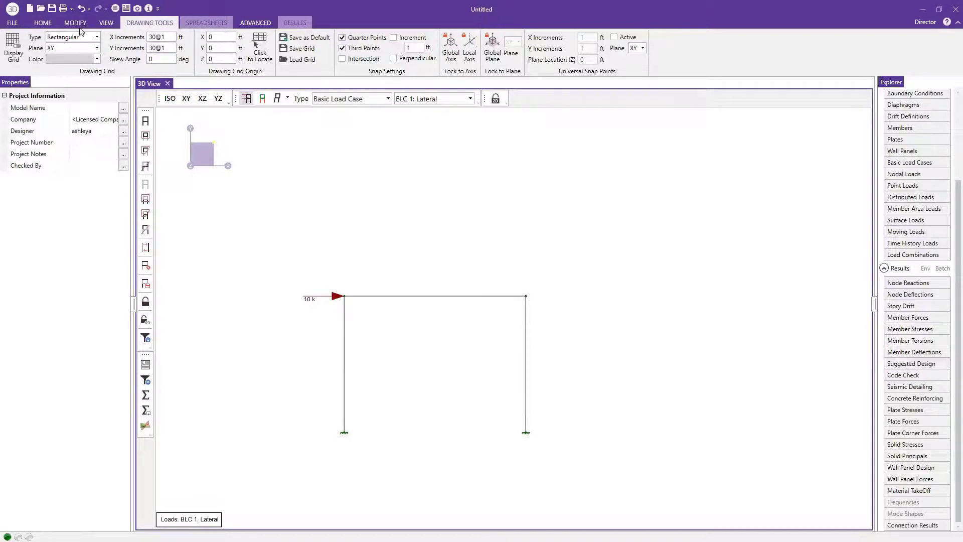
Step: Display the members' Mzz moment diagrams and the frame's deflected shape for the Lateral combination
left_click(45, 22)
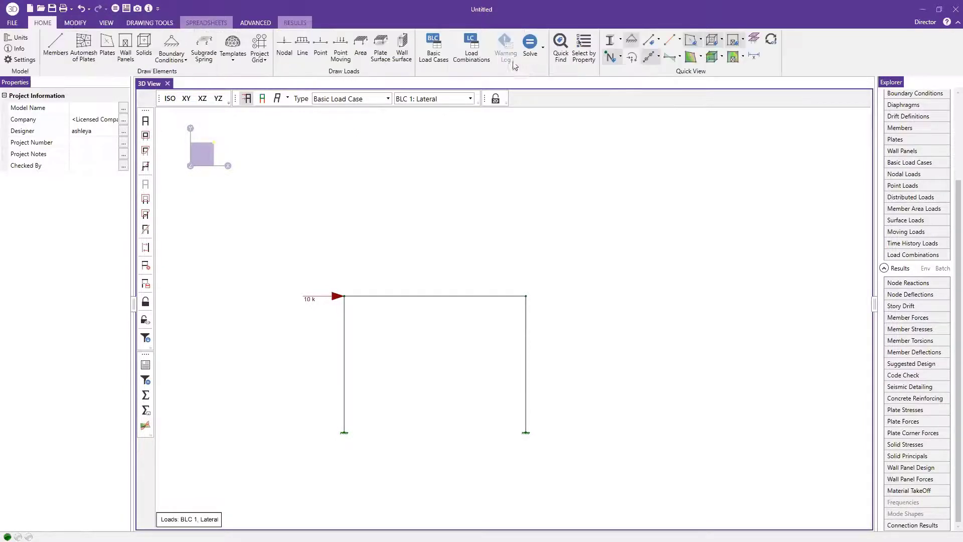
left_click(679, 57)
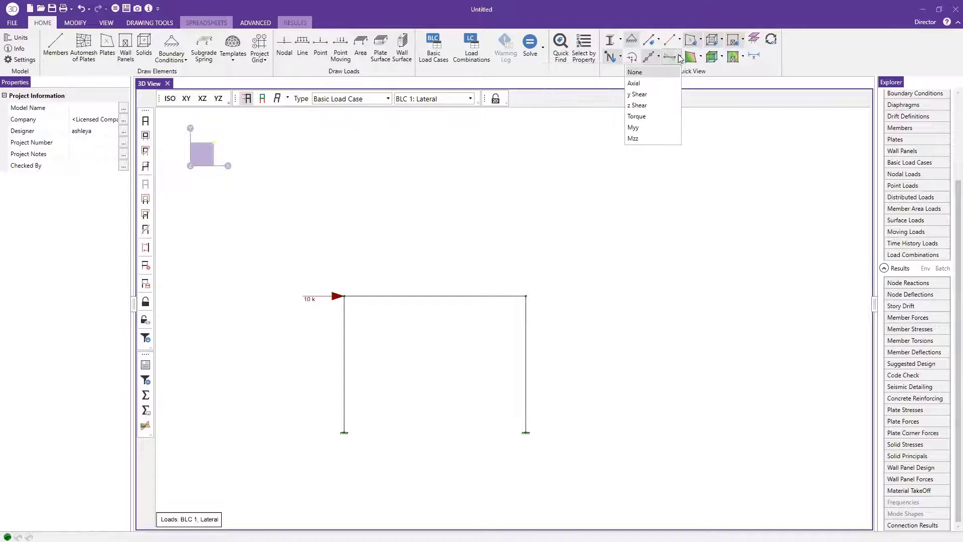
left_click(646, 138)
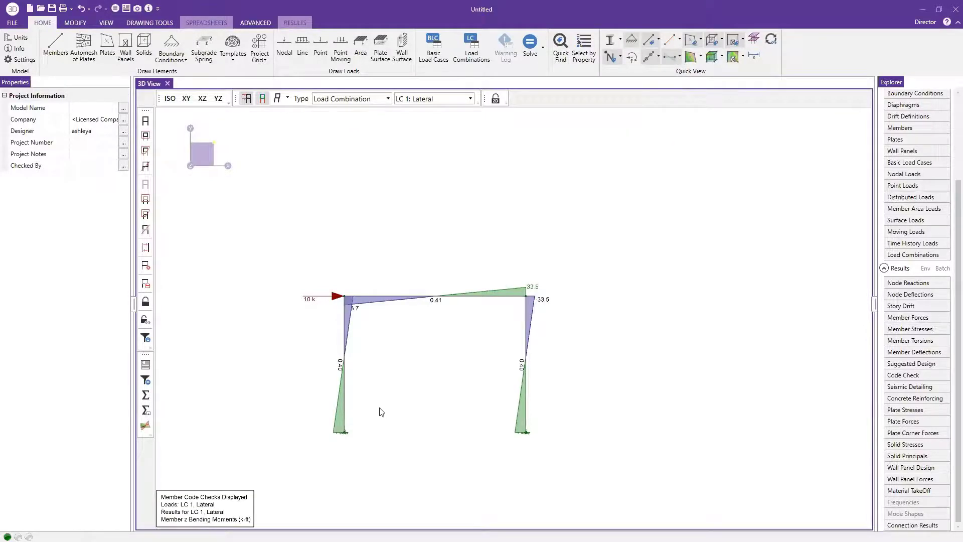
scroll(492, 370, "up", 4)
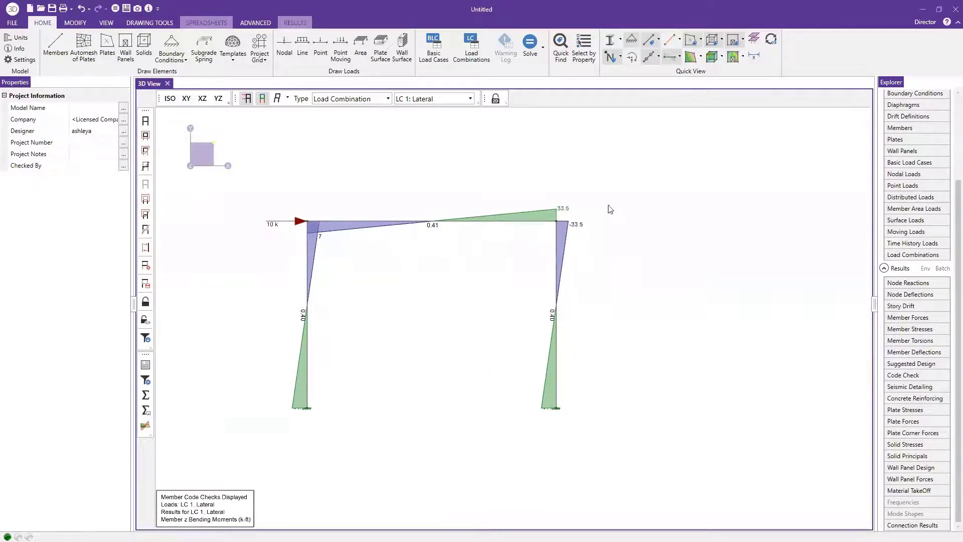
left_click(278, 99)
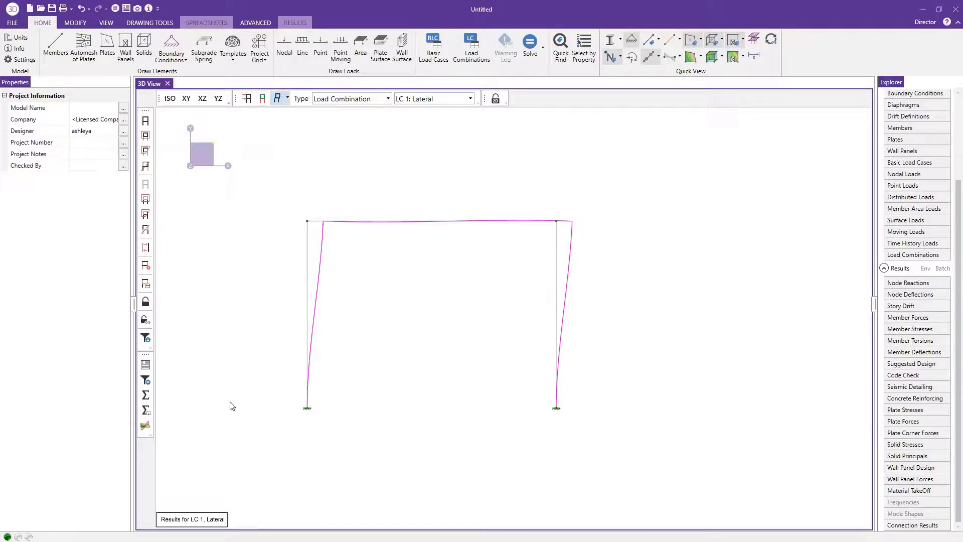
Step: Open the beam's detail report and review its properties, diagrams and AISC code check summary
left_click(145, 365)
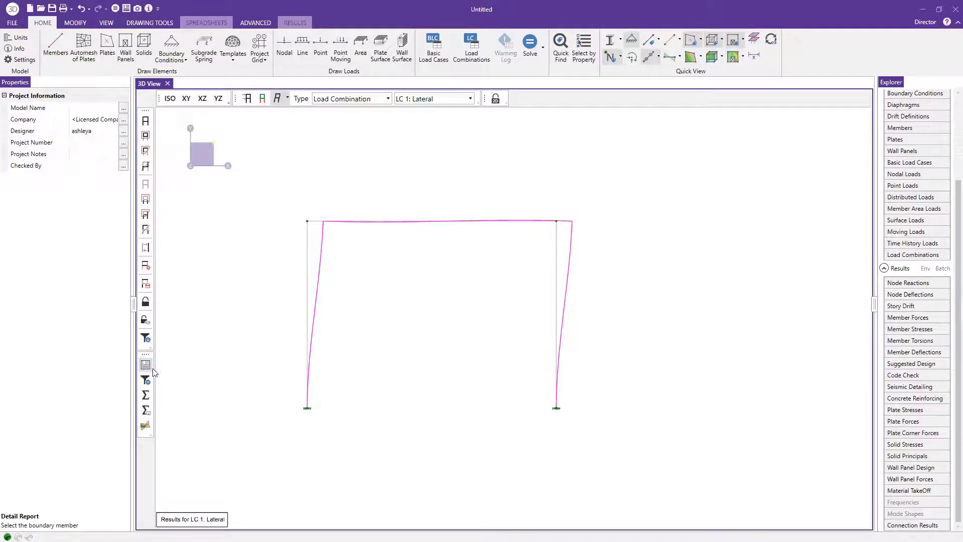
left_click(454, 221)
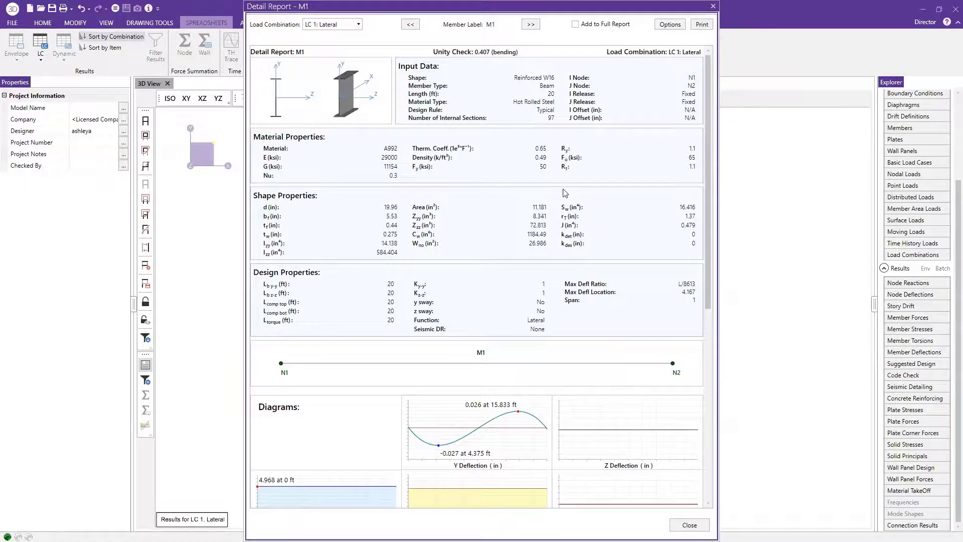
scroll(562, 231, "down", 5)
scroll(490, 260, "down", 2)
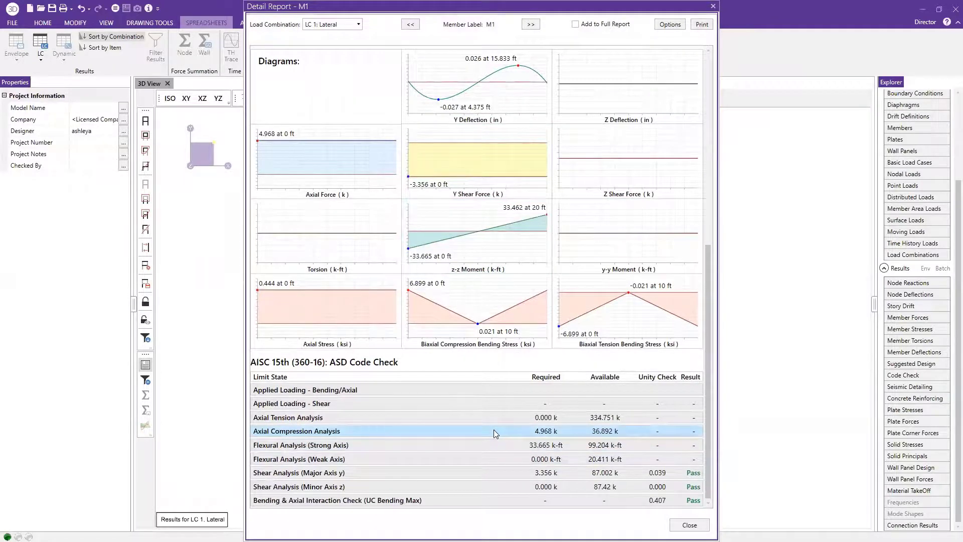
Step: Expand the beam's Axial Compression Analysis and examine the slenderness and buckling calculations
left_click(494, 433)
scroll(493, 433, "down", 6)
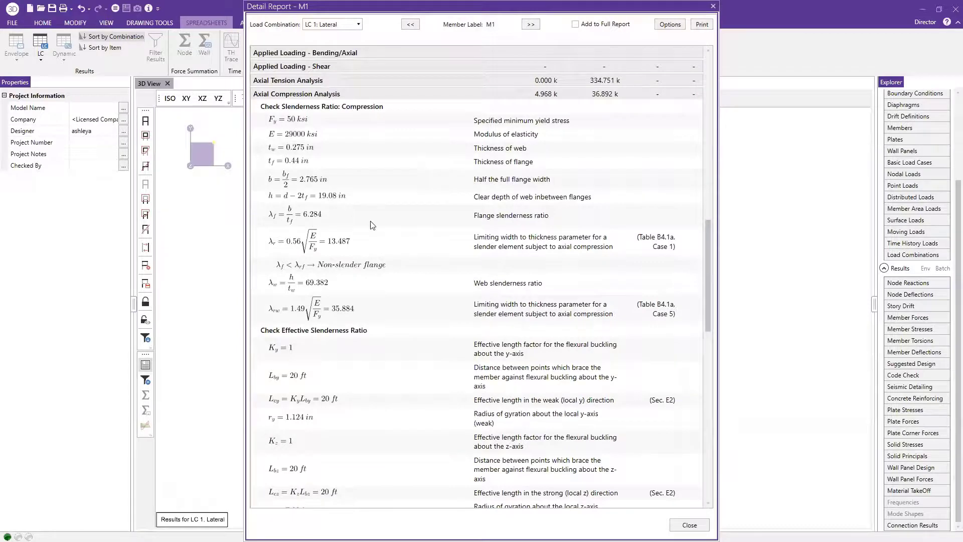
scroll(372, 225, "down", 4)
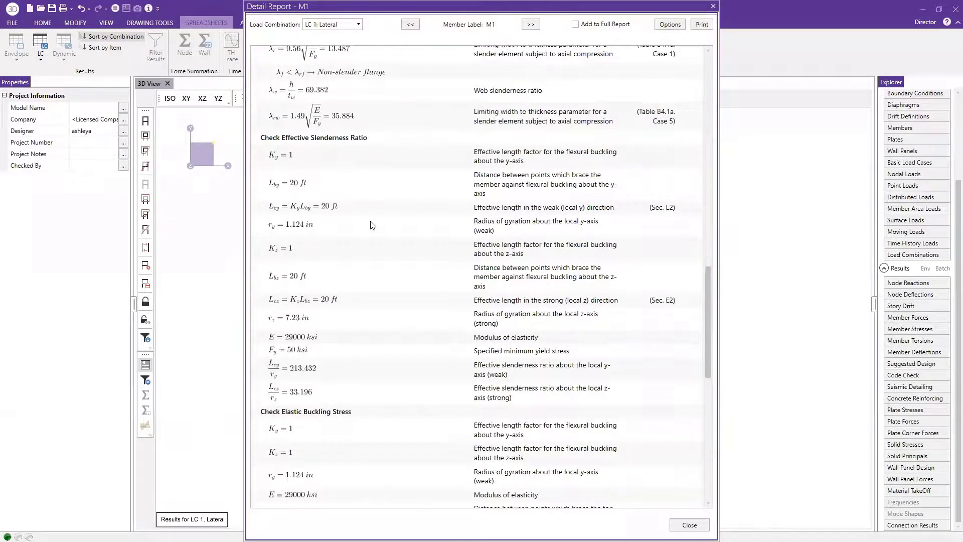
scroll(372, 225, "down", 1)
scroll(372, 225, "up", 5)
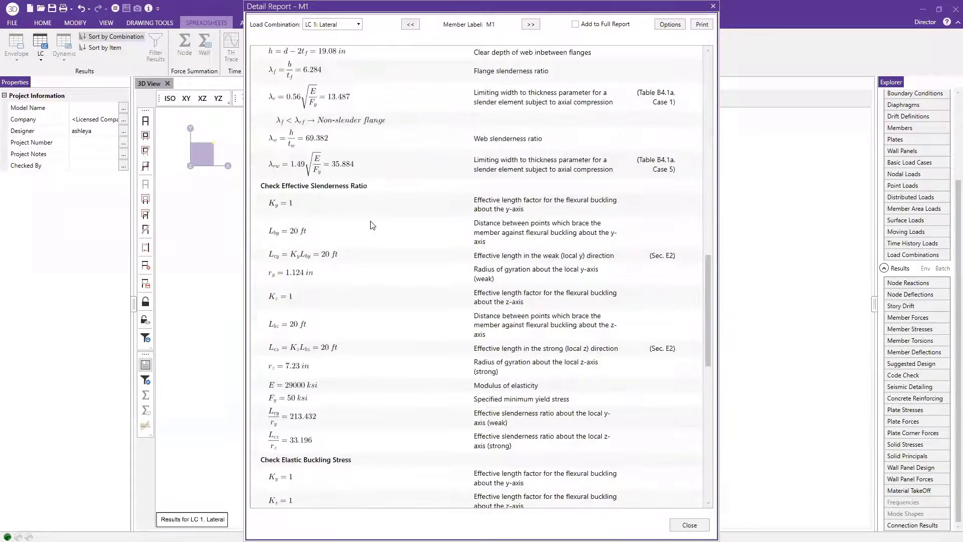
scroll(372, 225, "up", 2)
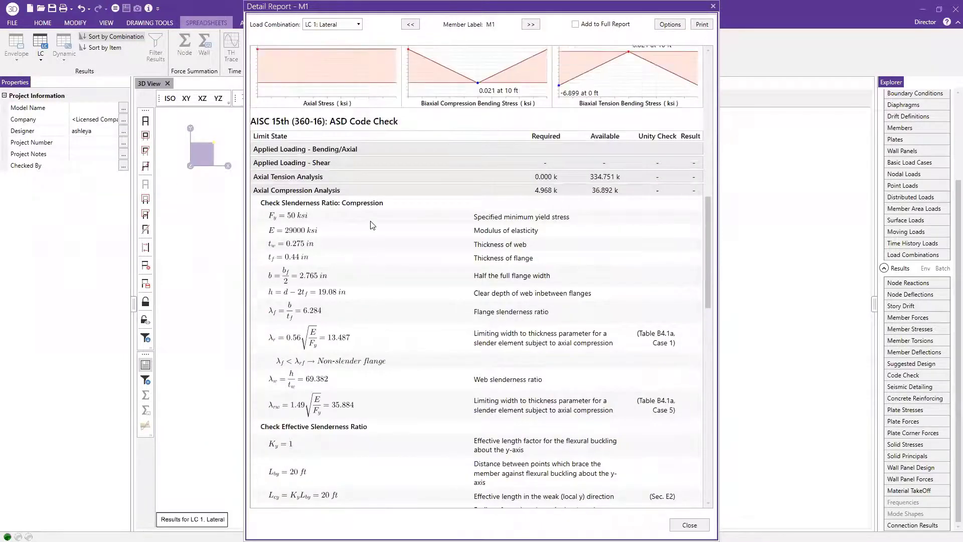
Step: Return to the start of the beam's detail report and close the report
scroll(372, 225, "up", 8)
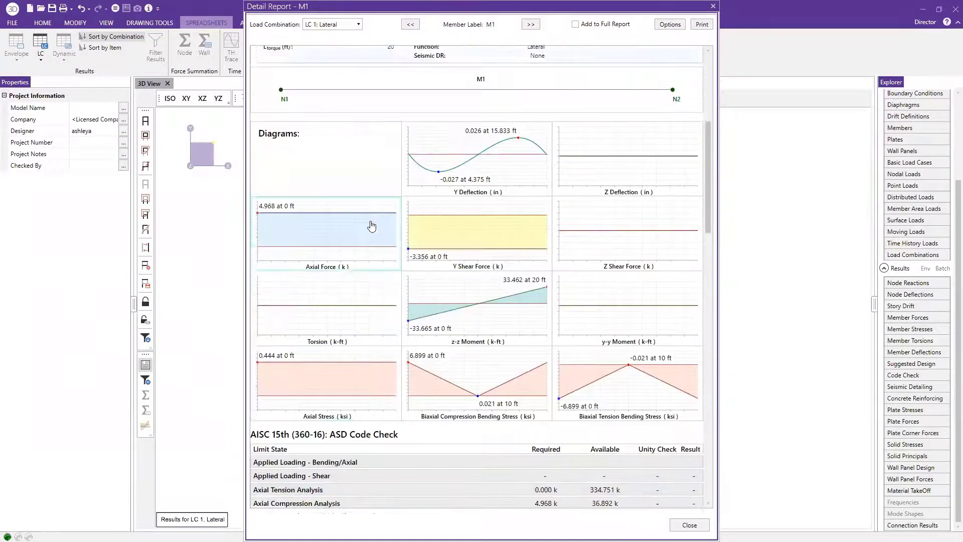
scroll(372, 225, "up", 4)
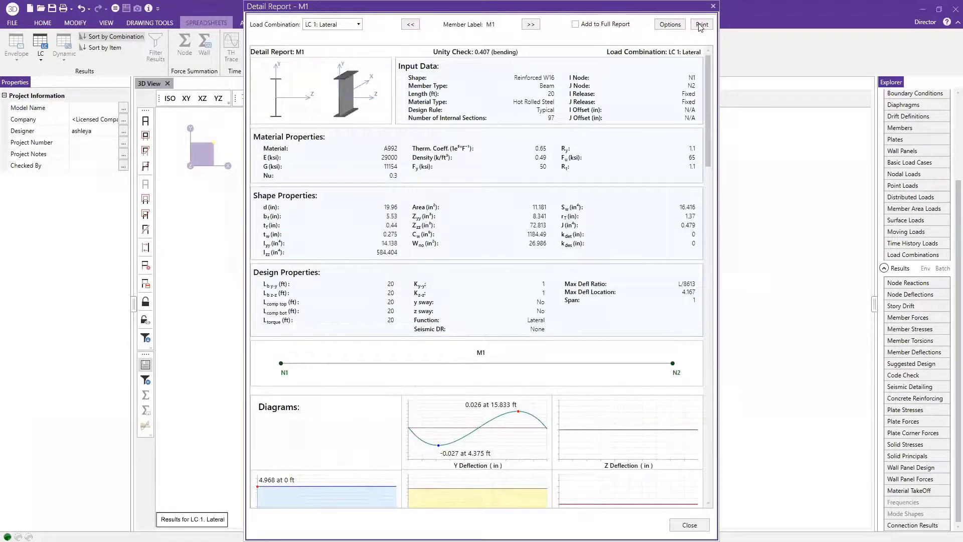
left_click(712, 6)
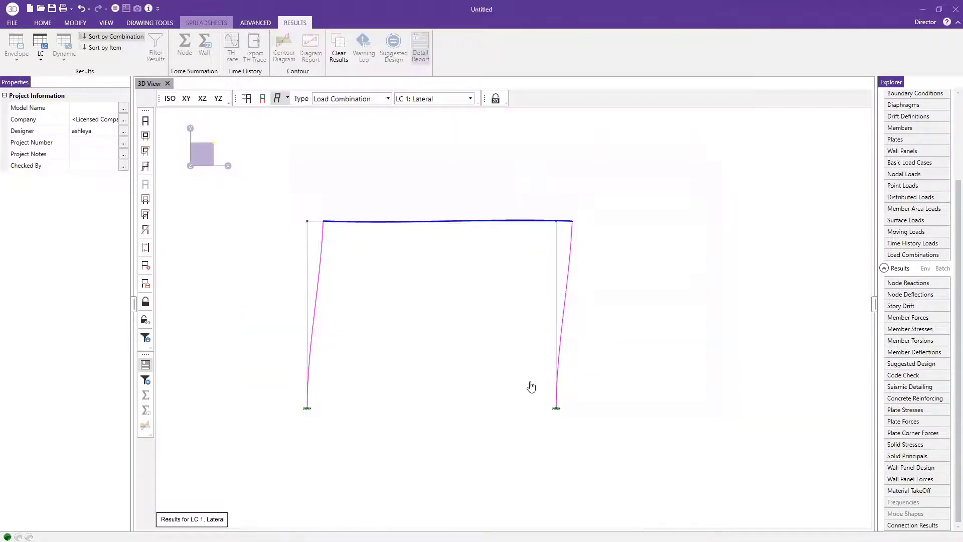
Step: Review the left column's detail report and its Axial Tension Analysis calculations, and close the report
left_click(319, 280)
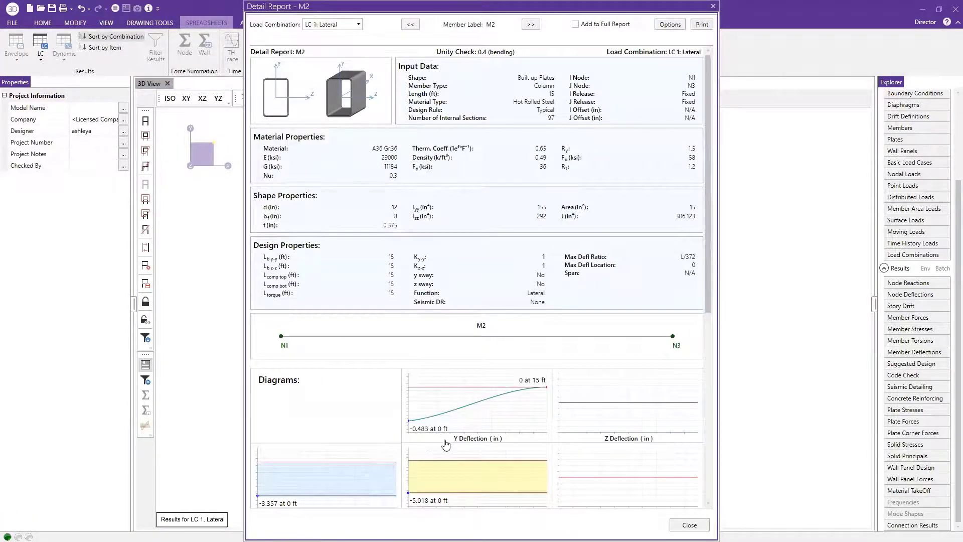
scroll(495, 405, "down", 2)
scroll(495, 405, "down", 4)
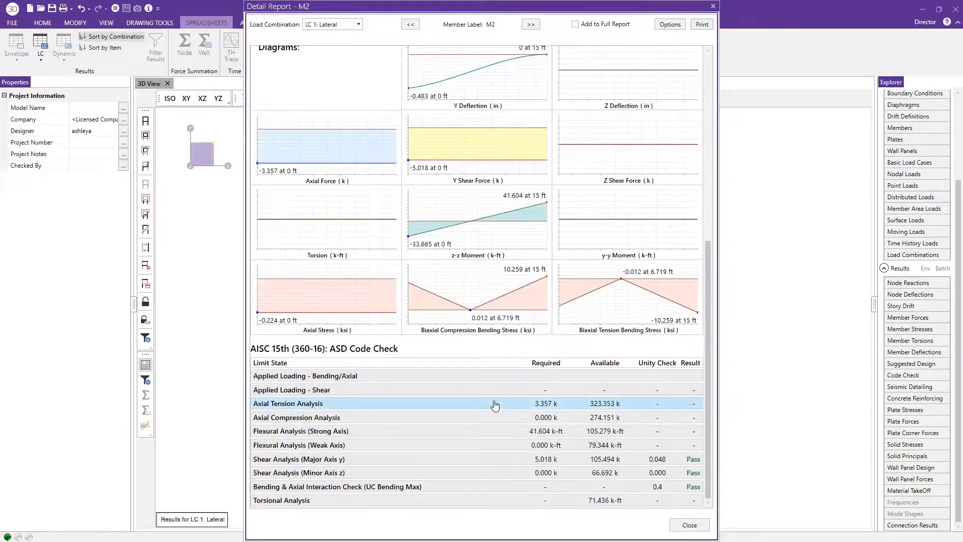
left_click(465, 404)
scroll(466, 407, "down", 2)
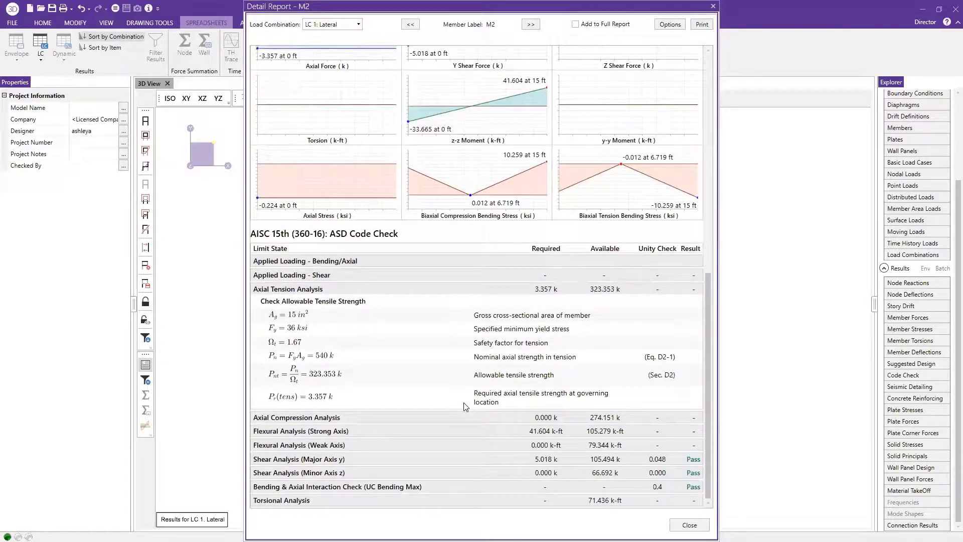
left_click(713, 7)
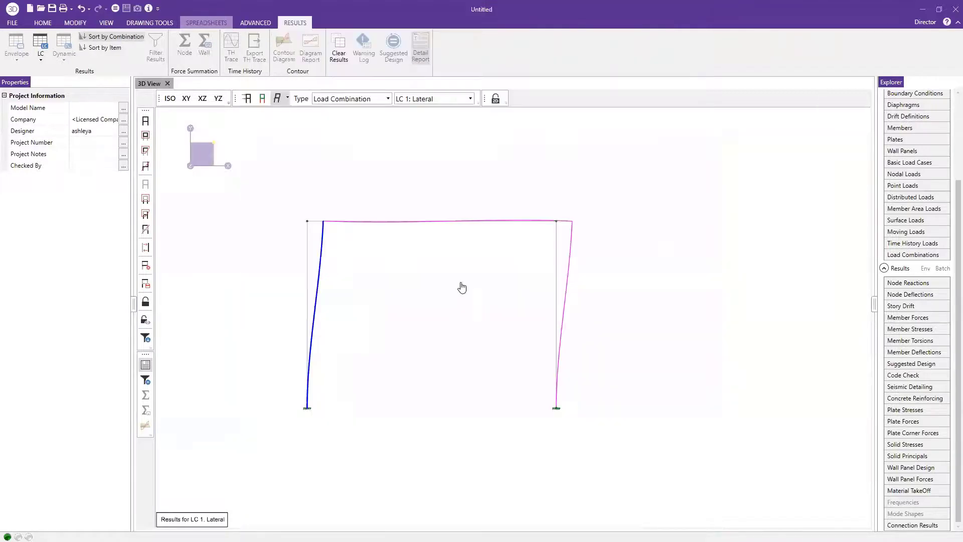